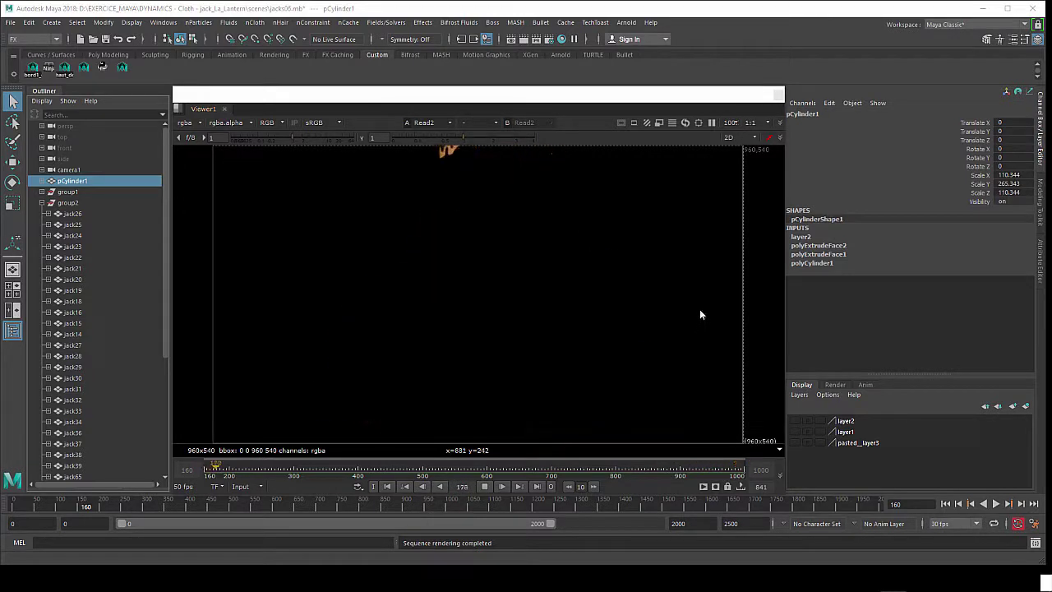
# Bring the Maya window forward and scrub the timeline to frame 961 and back to the start.
pyautogui.click(422, 23)
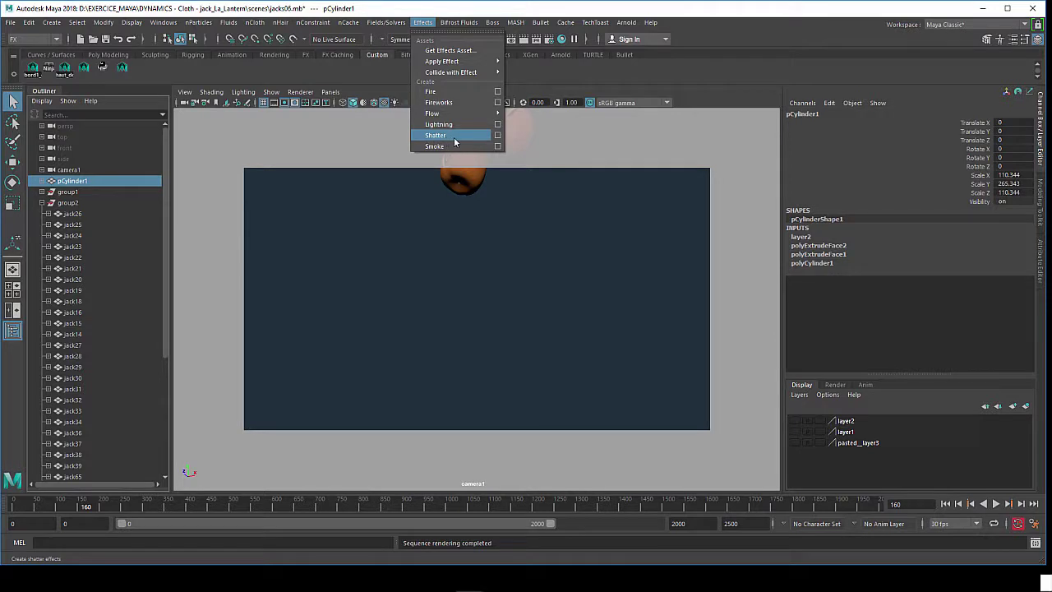
pyautogui.click(749, 91)
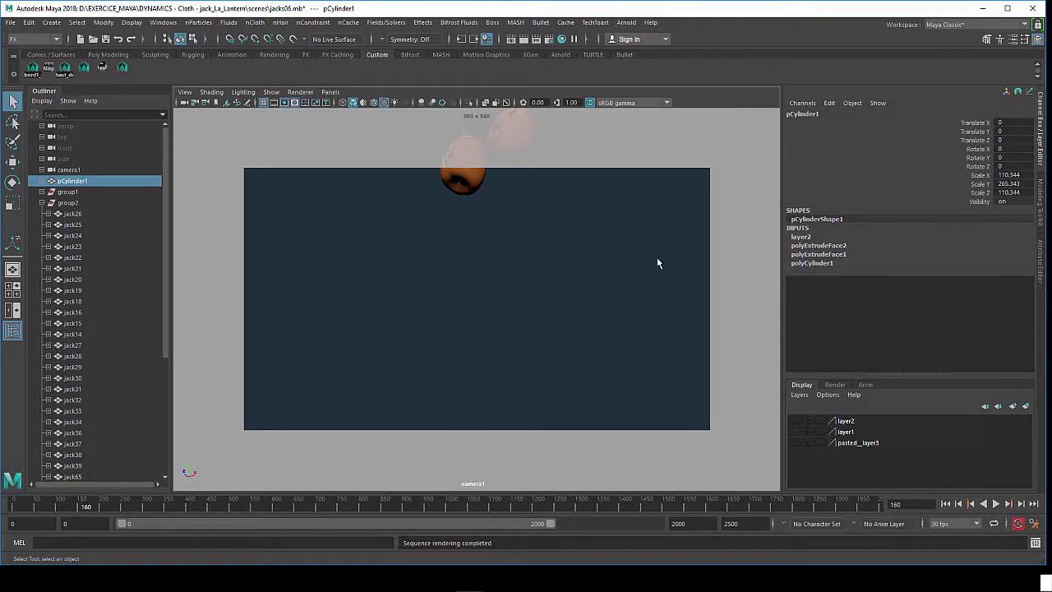
pyautogui.moveTo(341, 506); pyautogui.dragTo(430, 517)
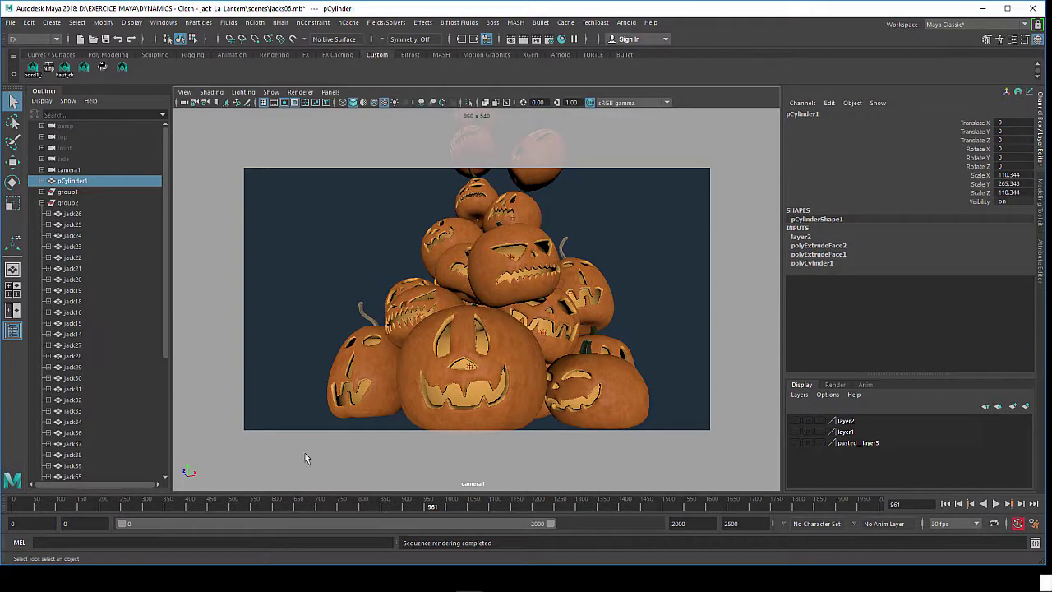
pyautogui.moveTo(139, 506)
pyautogui.mouseDown()
pyautogui.moveTo(505, 545)
pyautogui.moveTo(739, 540)
pyautogui.moveTo(601, 518)
pyautogui.moveTo(376, 507)
pyautogui.moveTo(770, 521)
pyautogui.moveTo(348, 521)
pyautogui.moveTo(348, 513)
pyautogui.moveTo(498, 500)
pyautogui.moveTo(659, 531)
pyautogui.moveTo(430, 503)
pyautogui.moveTo(12, 493)
pyautogui.mouseUp()
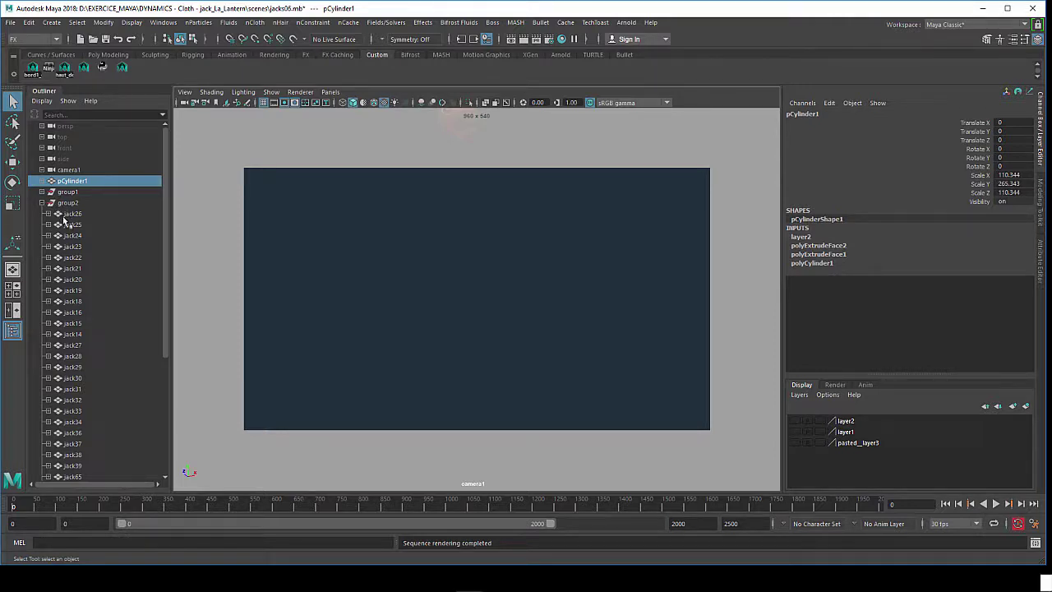
# Switch the viewport to the persp camera and zoom in on the top pumpkin, jack58.
pyautogui.click(337, 92)
pyautogui.moveTo(347, 103)
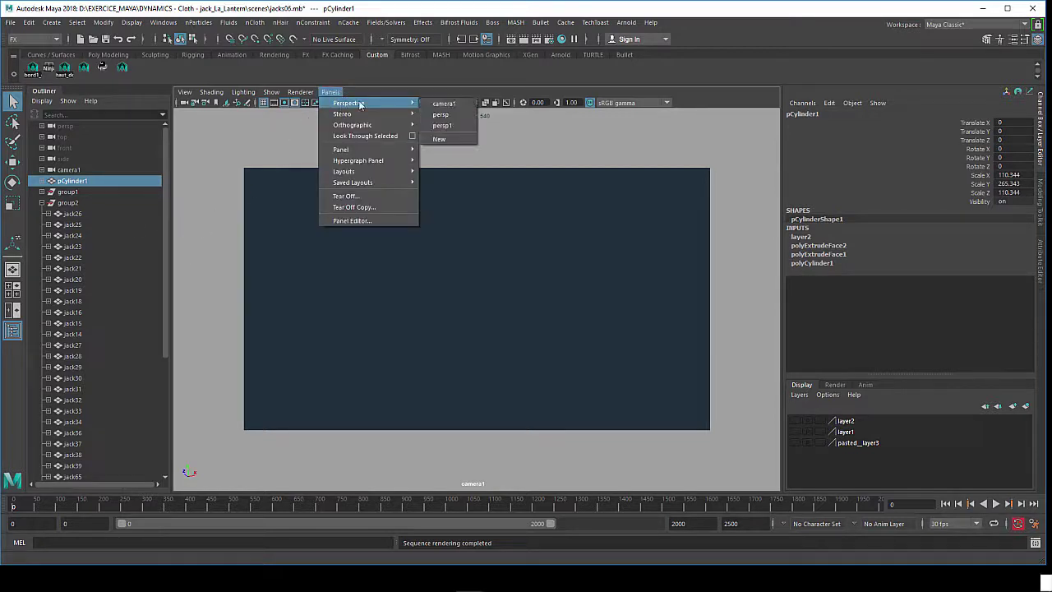
pyautogui.click(442, 114)
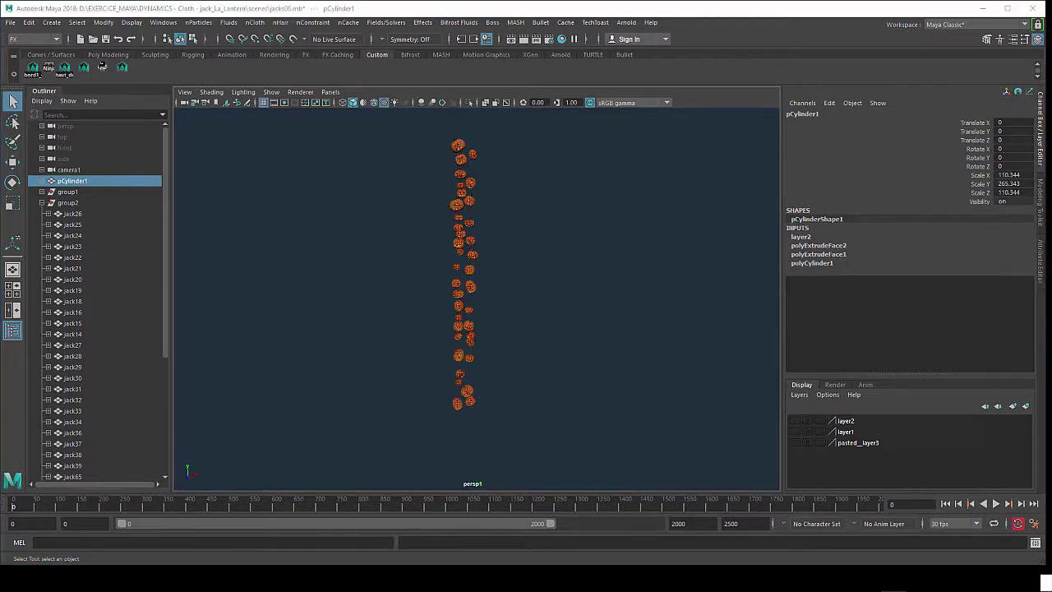
pyautogui.scroll(3, 479, 231)
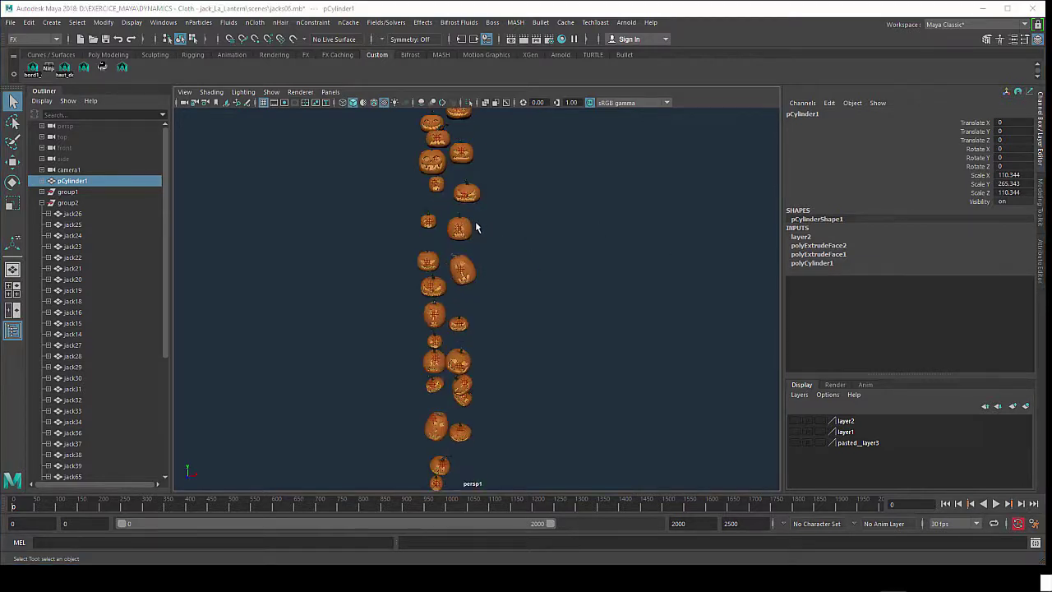
pyautogui.scroll(3, 477, 263)
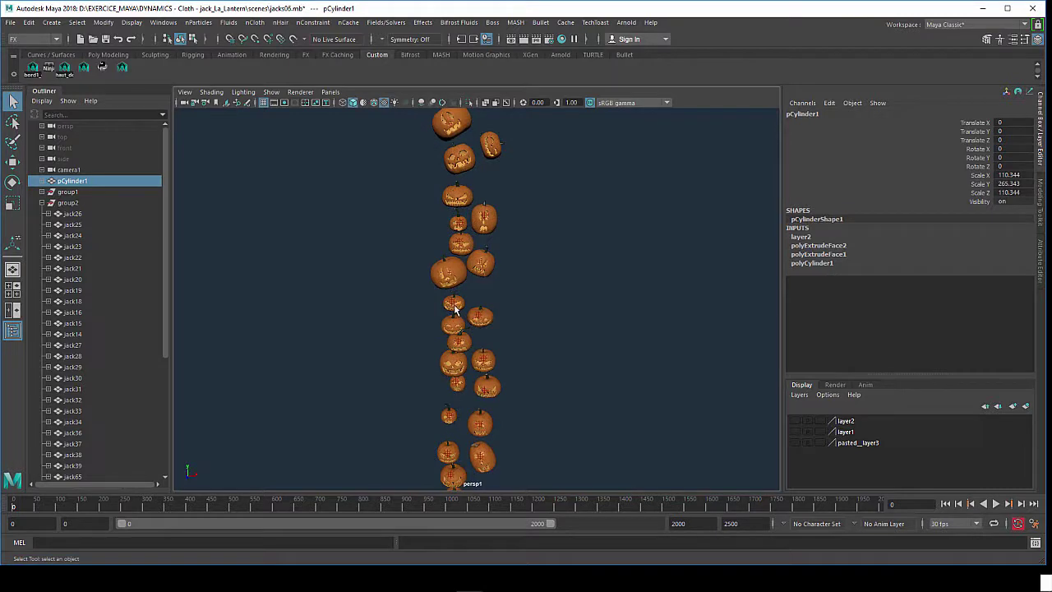
pyautogui.keyDown('alt'); pyautogui.moveTo(481, 354); pyautogui.dragTo(473, 194); pyautogui.keyUp('alt')
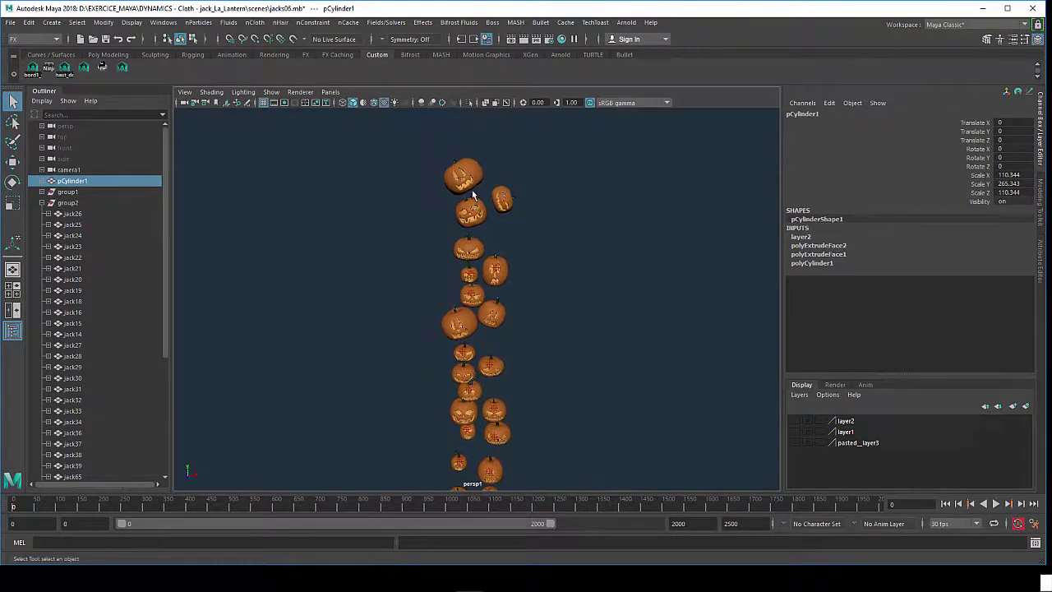
pyautogui.click(475, 177)
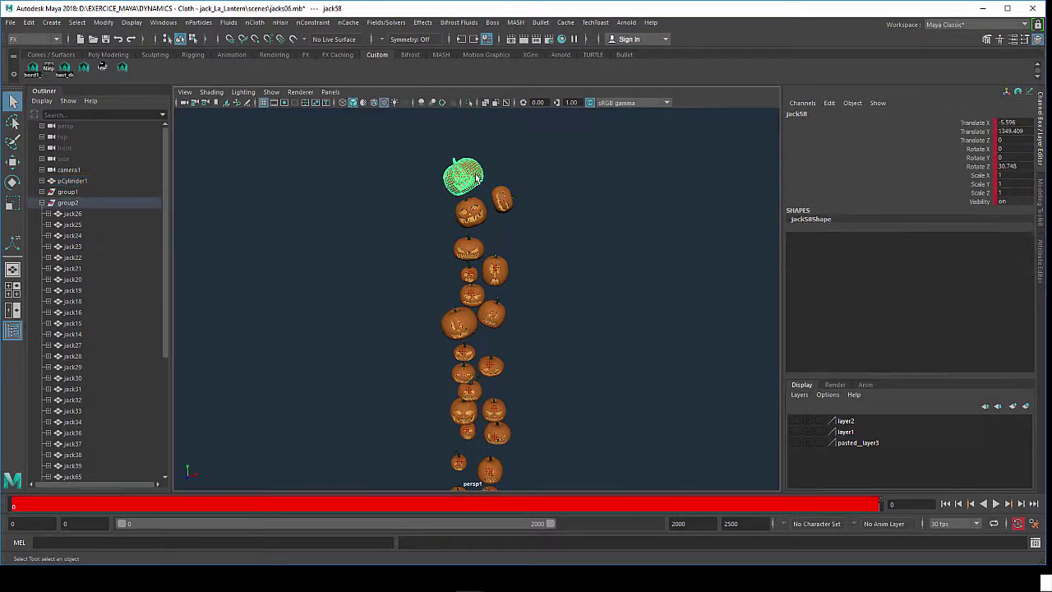
pyautogui.keyDown('alt'); pyautogui.moveTo(479, 222); pyautogui.dragTo(445, 218); pyautogui.keyUp('alt')
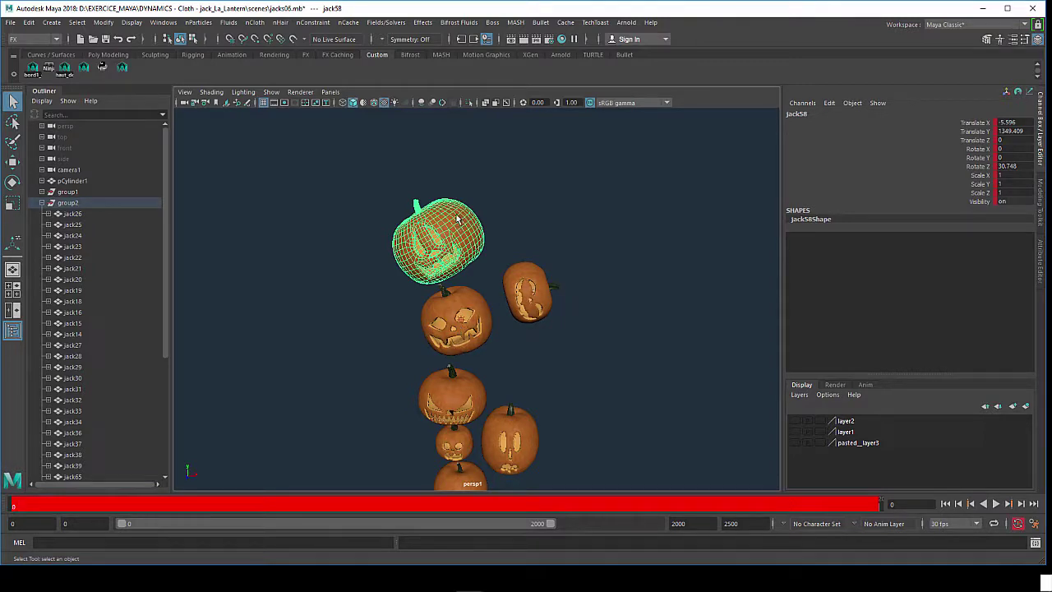
pyautogui.keyDown('alt'); pyautogui.moveTo(457, 238); pyautogui.dragTo(466, 239); pyautogui.keyUp('alt')
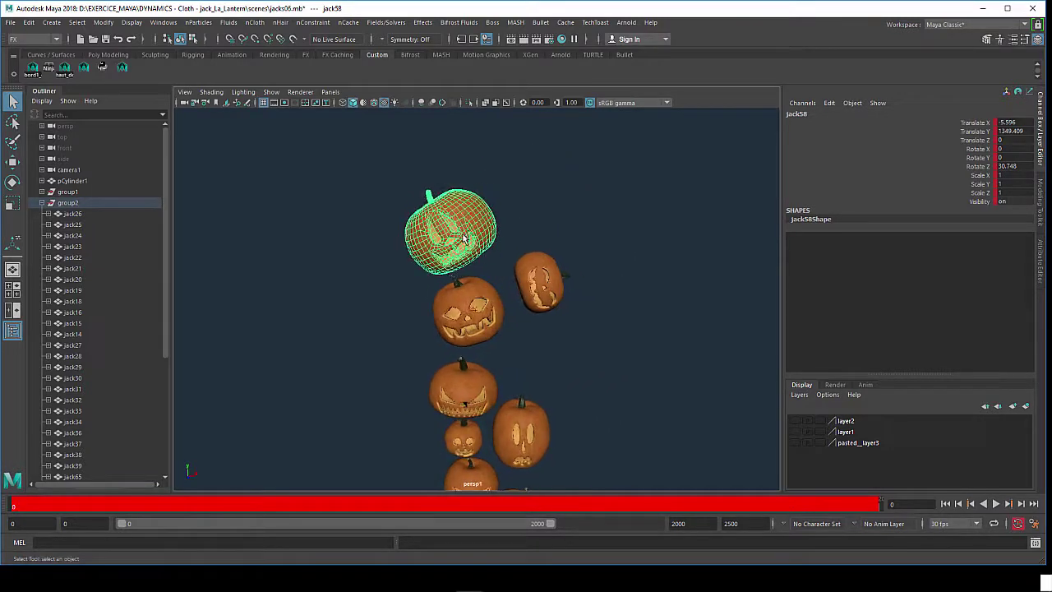
pyautogui.scroll(2, 465, 238)
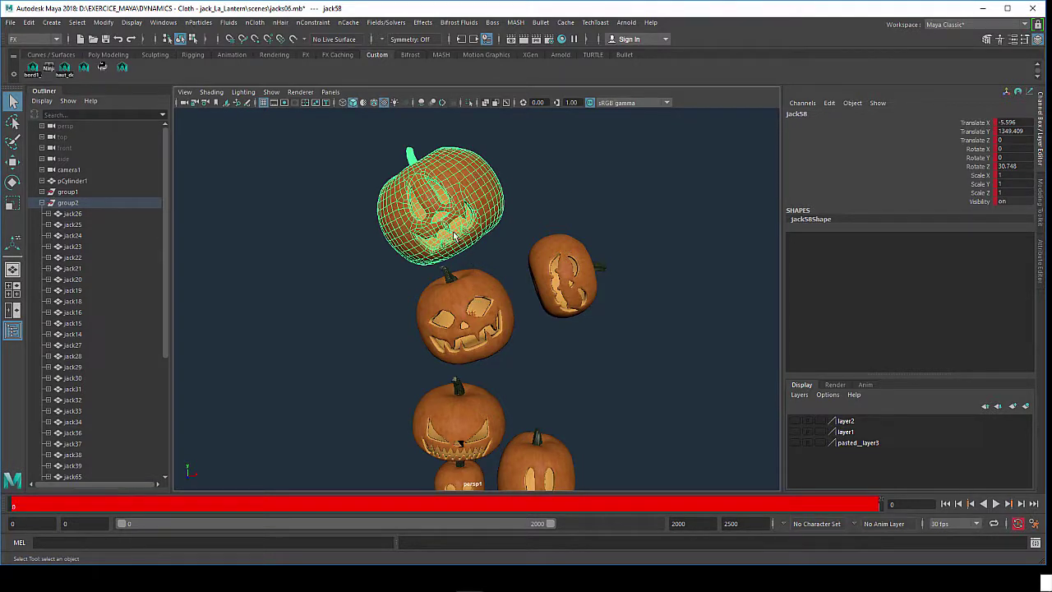
# Expand jack26 in the Outliner to check its pointLight14, then select jack26.
pyautogui.click(48, 214)
pyautogui.click(88, 236)
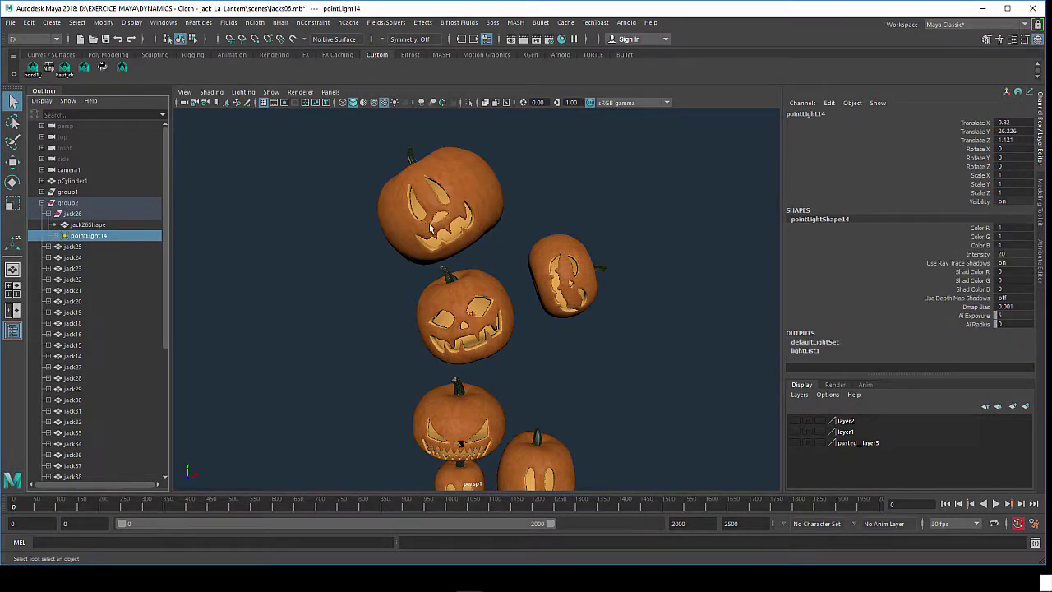
pyautogui.click(74, 214)
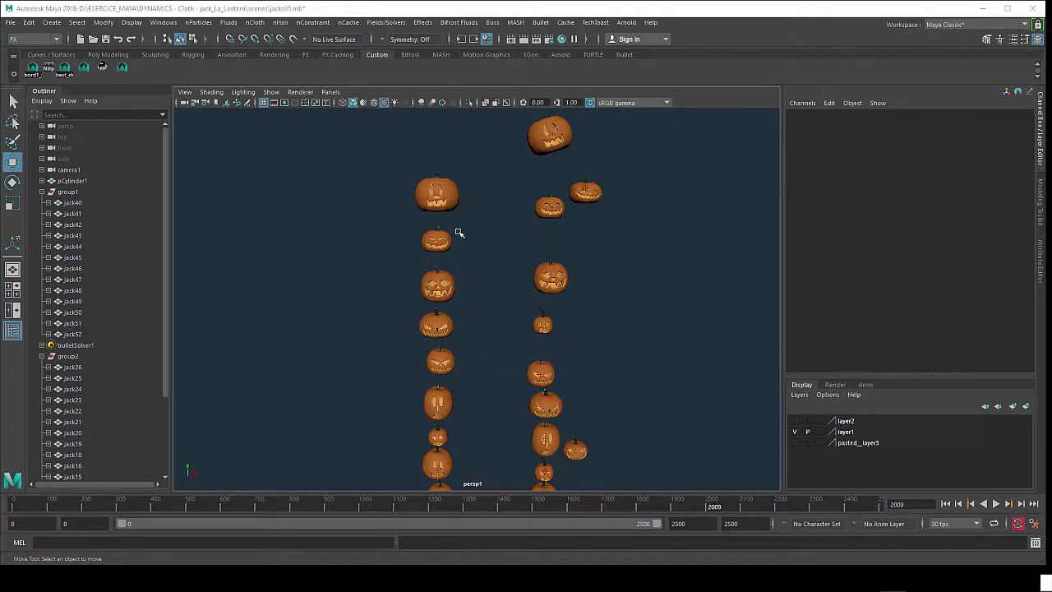
# Select pumpkin jack51 and orbit the view around it.
pyautogui.click(448, 194)
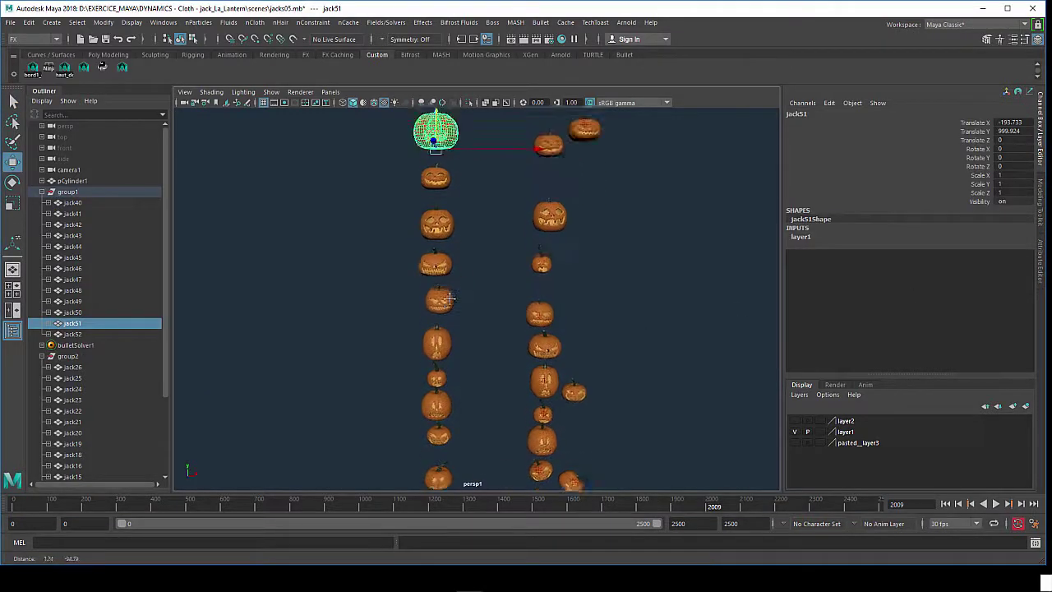
pyautogui.keyDown('alt'); pyautogui.moveTo(425, 298); pyautogui.dragTo(437, 312); pyautogui.keyUp('alt')
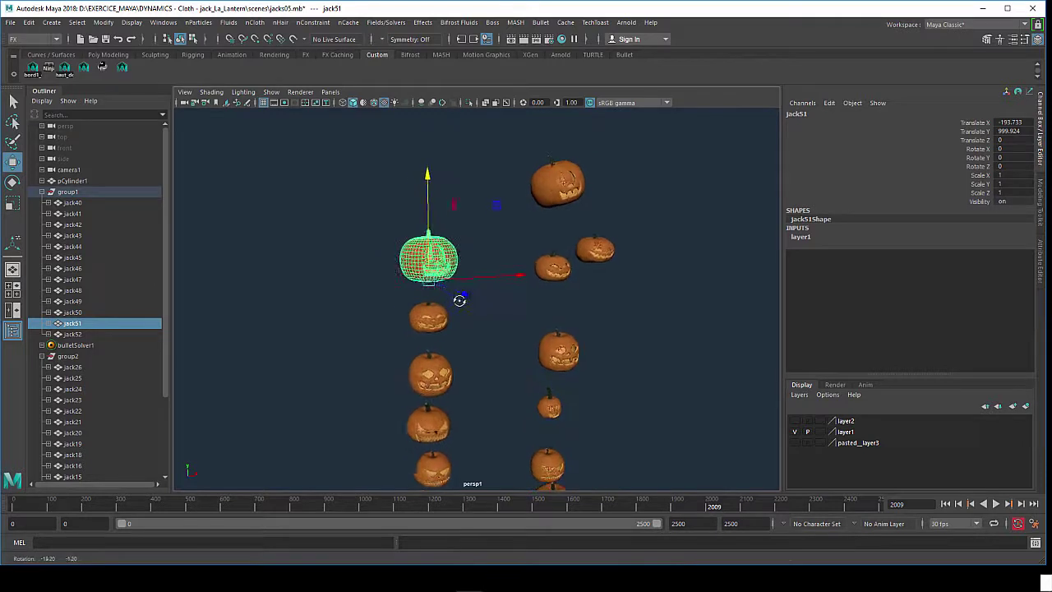
pyautogui.click(30, 23)
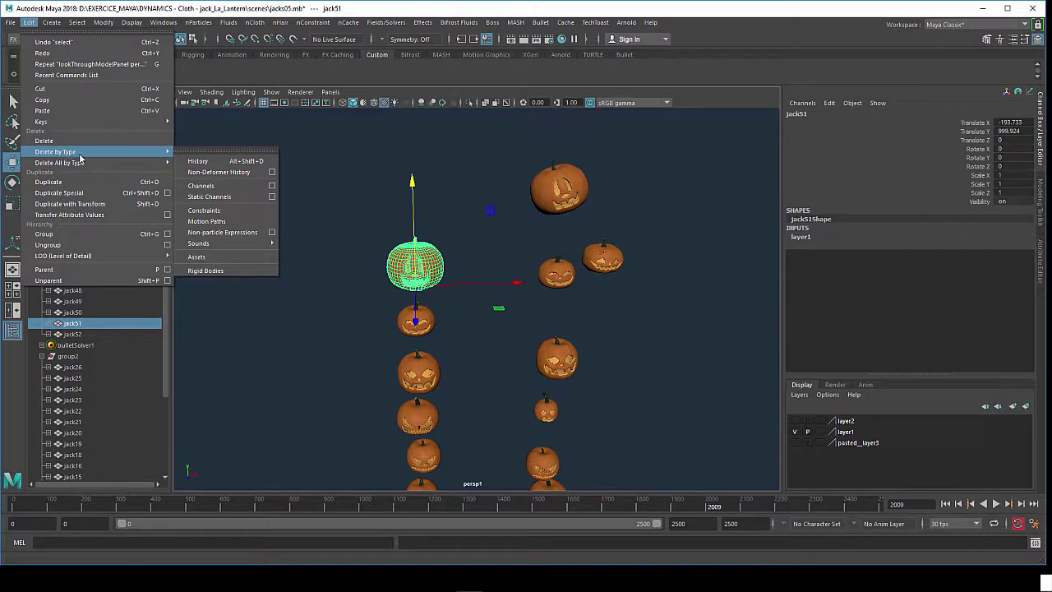
pyautogui.moveTo(90, 163)
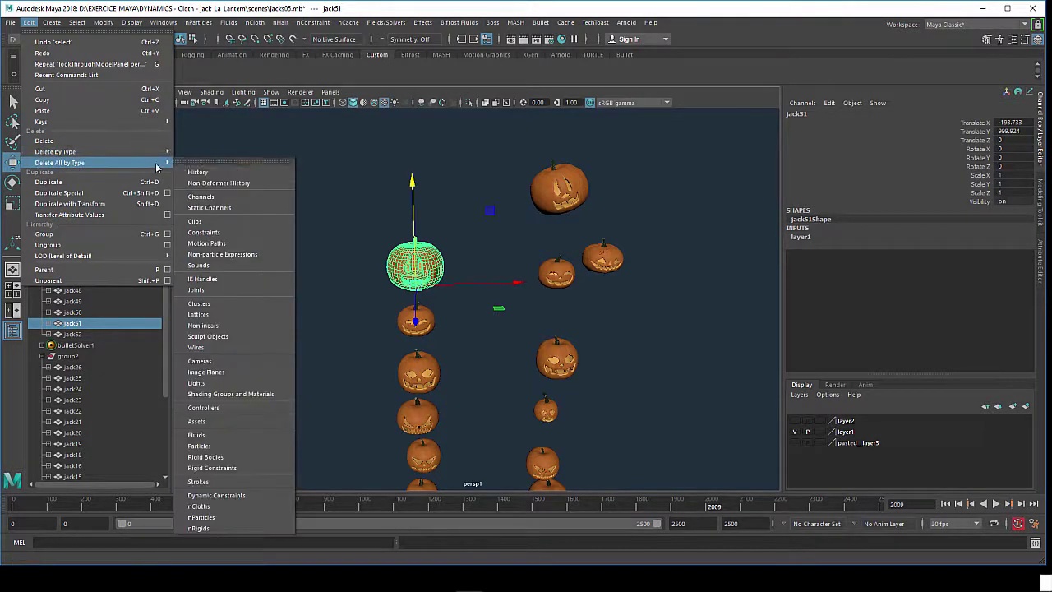
pyautogui.click(198, 158)
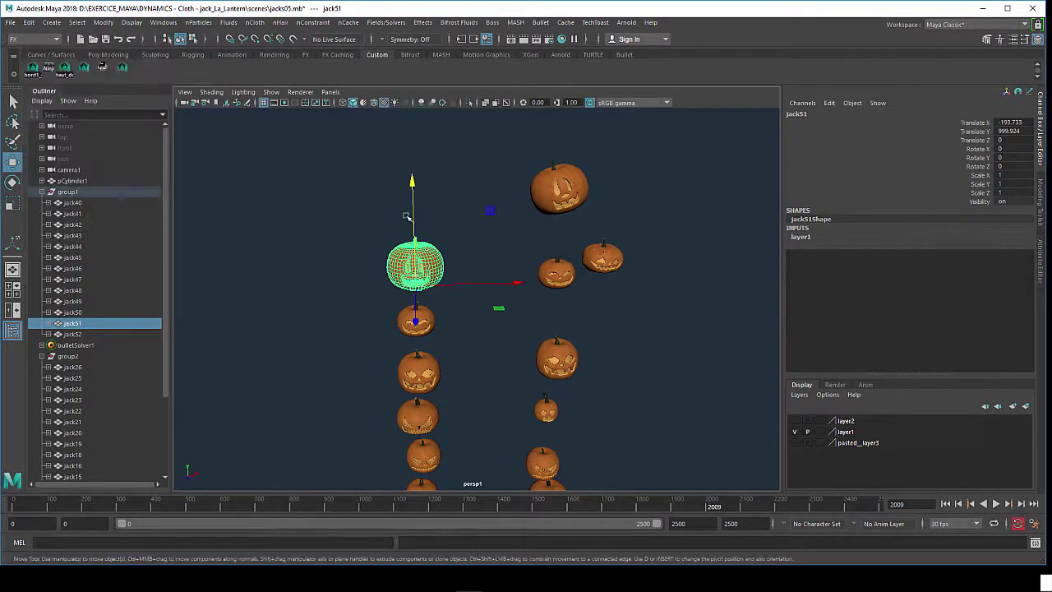
pyautogui.keyDown('alt'); pyautogui.moveTo(411, 287); pyautogui.dragTo(481, 297); pyautogui.keyUp('alt')
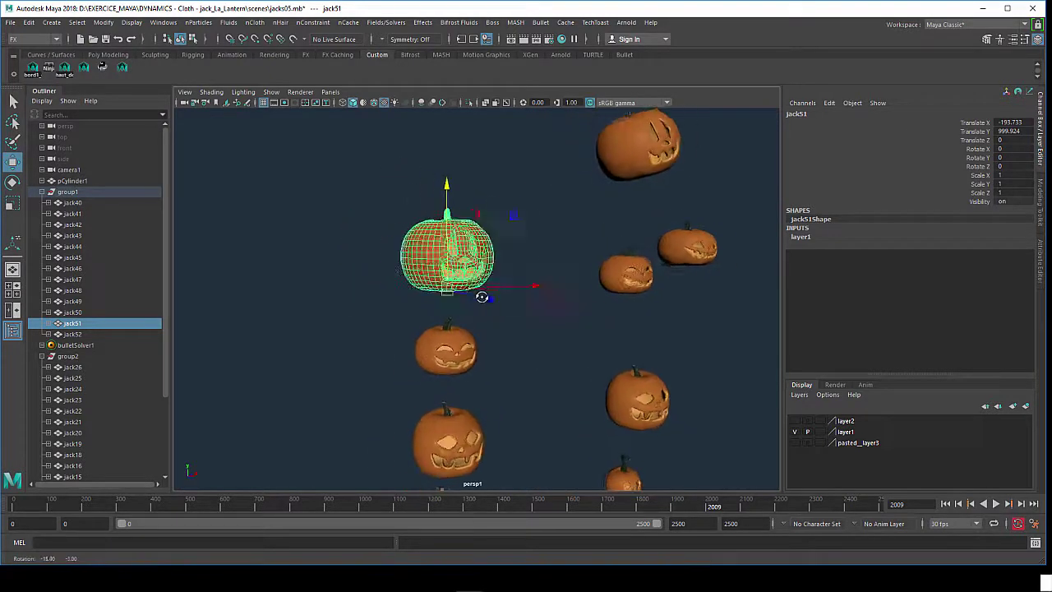
pyautogui.keyDown('alt'); pyautogui.moveTo(482, 297); pyautogui.dragTo(458, 299); pyautogui.keyUp('alt')
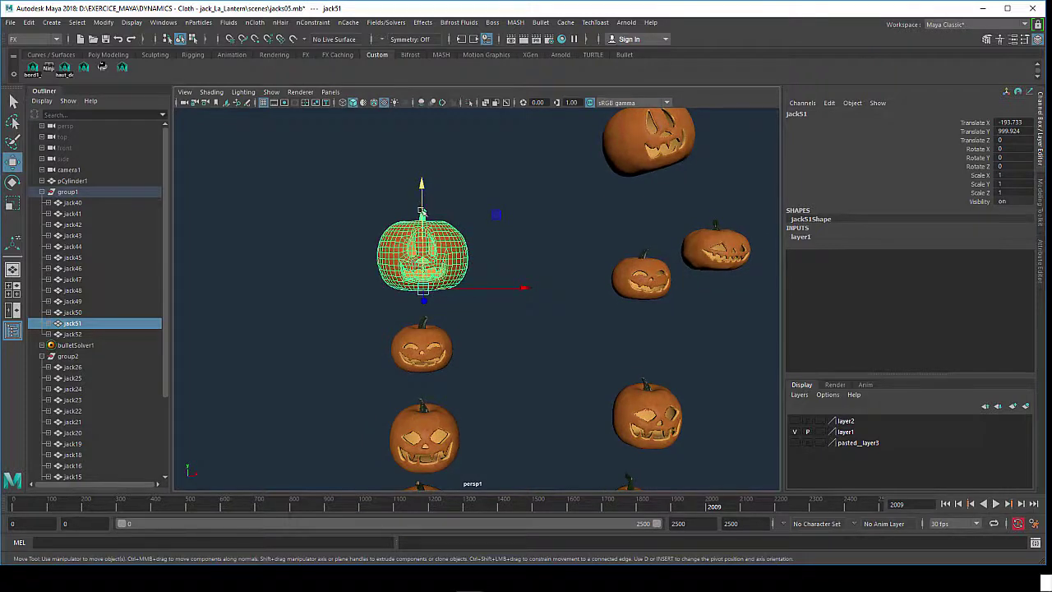
# Select the lower pumpkin jack50 and tilt it around its Z axis with the Rotate tool.
pyautogui.click(427, 340)
pyautogui.keyDown('alt'); pyautogui.moveTo(433, 382); pyautogui.dragTo(436, 361); pyautogui.keyUp('alt')
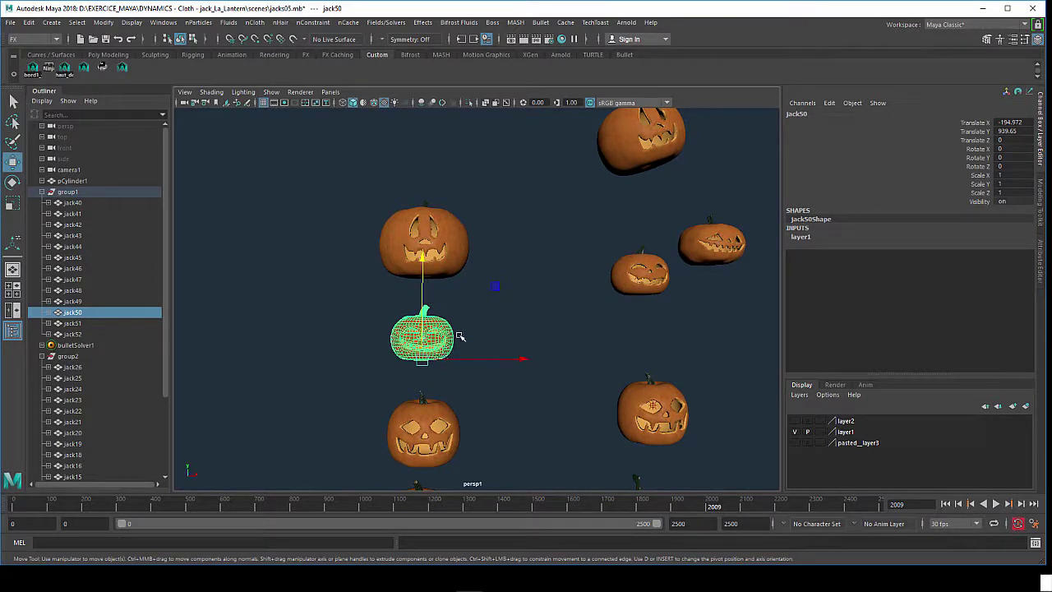
pyautogui.keyDown('alt'); pyautogui.moveTo(442, 373); pyautogui.dragTo(431, 380); pyautogui.keyUp('alt')
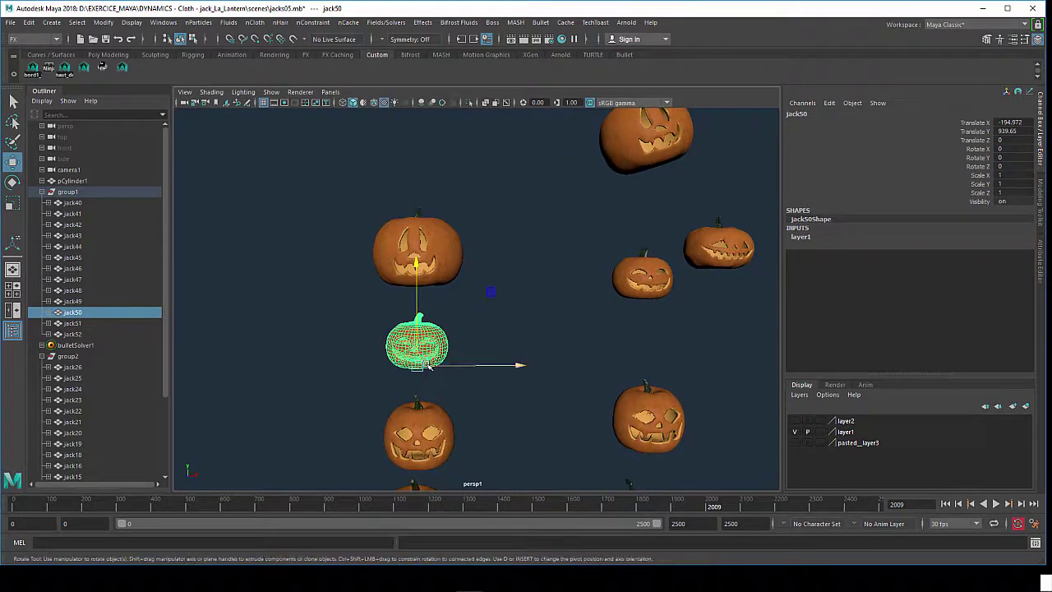
pyautogui.press('e')
pyautogui.moveTo(482, 287)
pyautogui.mouseDown()
pyautogui.moveTo(516, 329)
pyautogui.moveTo(517, 349)
pyautogui.mouseUp()
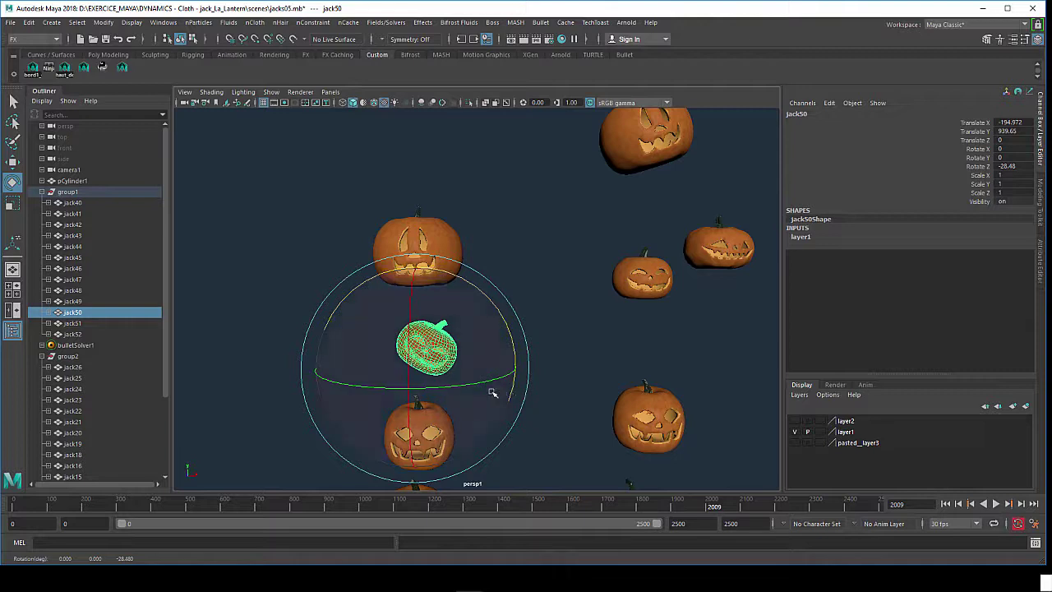
pyautogui.moveTo(483, 294); pyautogui.dragTo(493, 303)
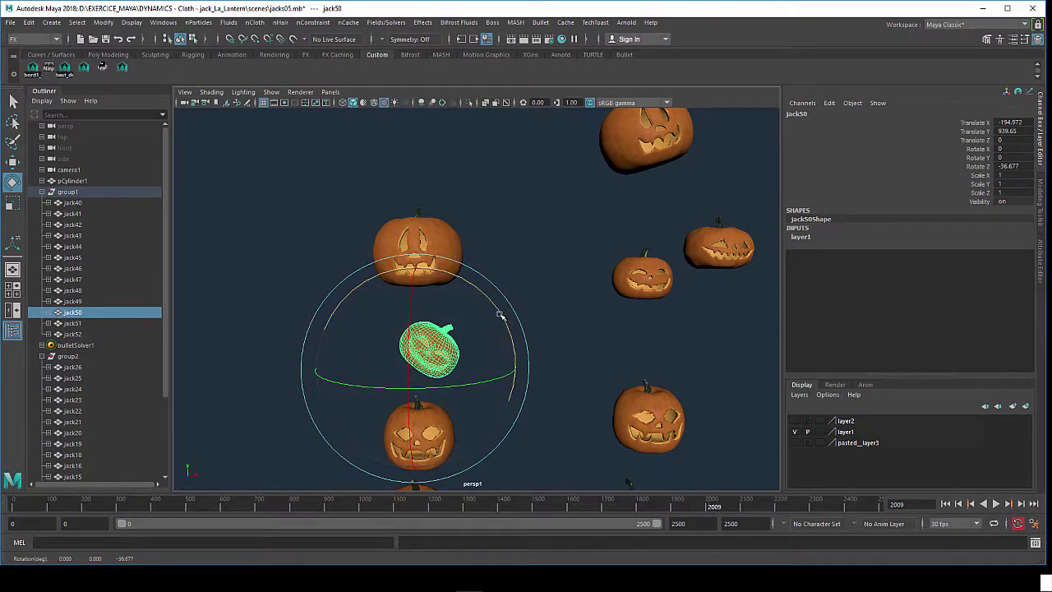
pyautogui.keyDown('alt'); pyautogui.moveTo(502, 333); pyautogui.dragTo(501, 333); pyautogui.keyUp('alt')
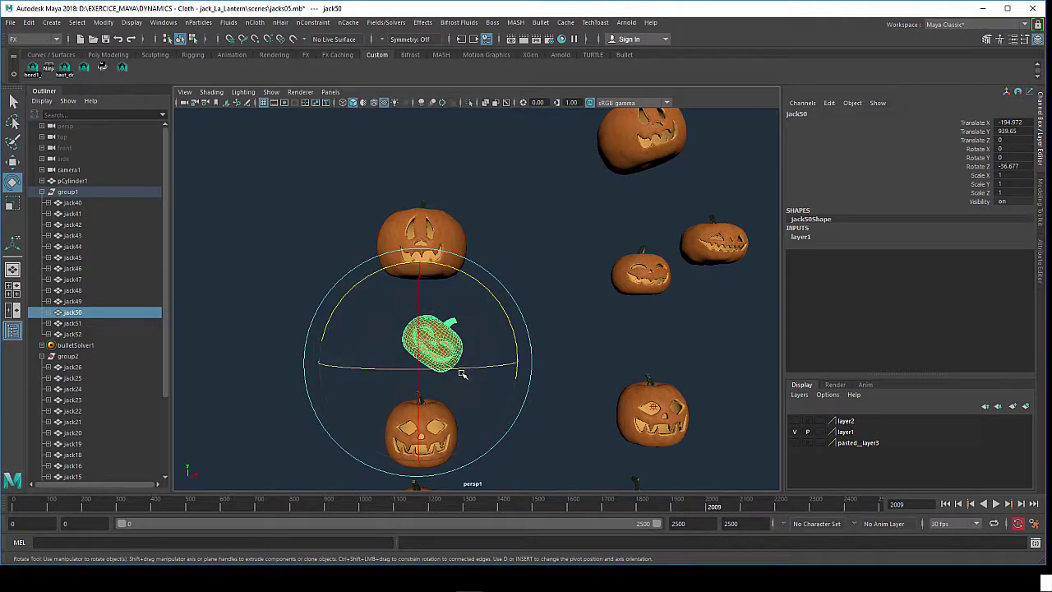
# Tilt jack51, return to the Move tool, and expand jack51 to show jack51Shape.
pyautogui.click(458, 191)
pyautogui.click(452, 224)
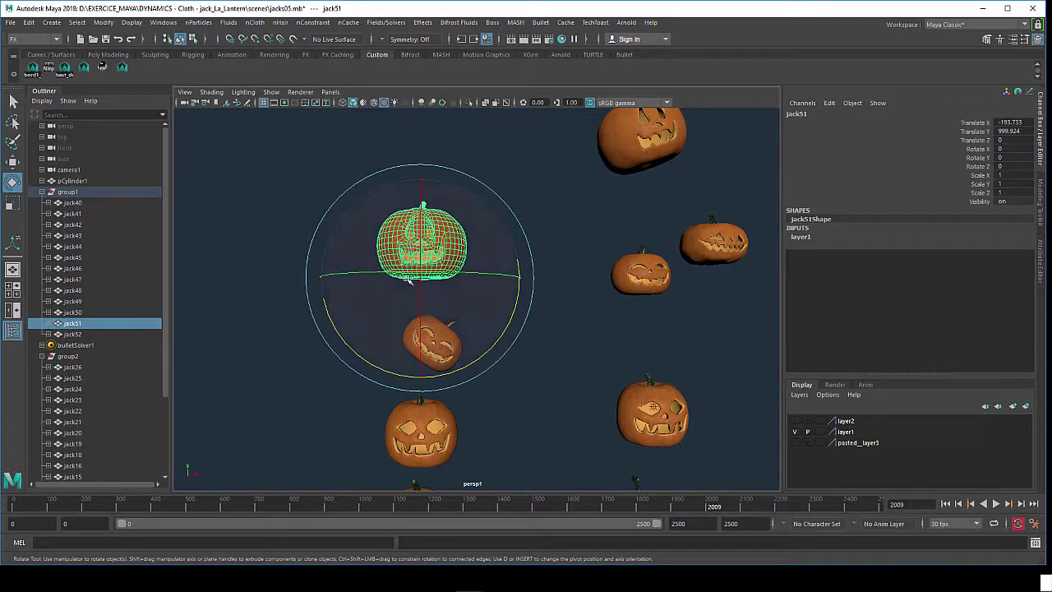
pyautogui.moveTo(408, 278)
pyautogui.mouseDown()
pyautogui.moveTo(410, 288)
pyautogui.moveTo(341, 271)
pyautogui.mouseUp()
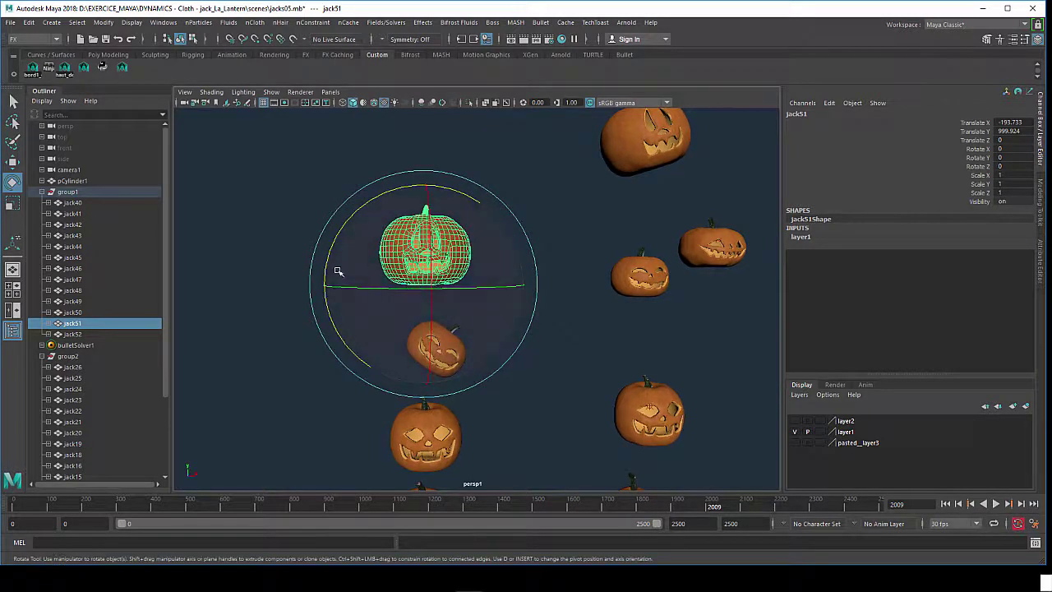
pyautogui.press('w')
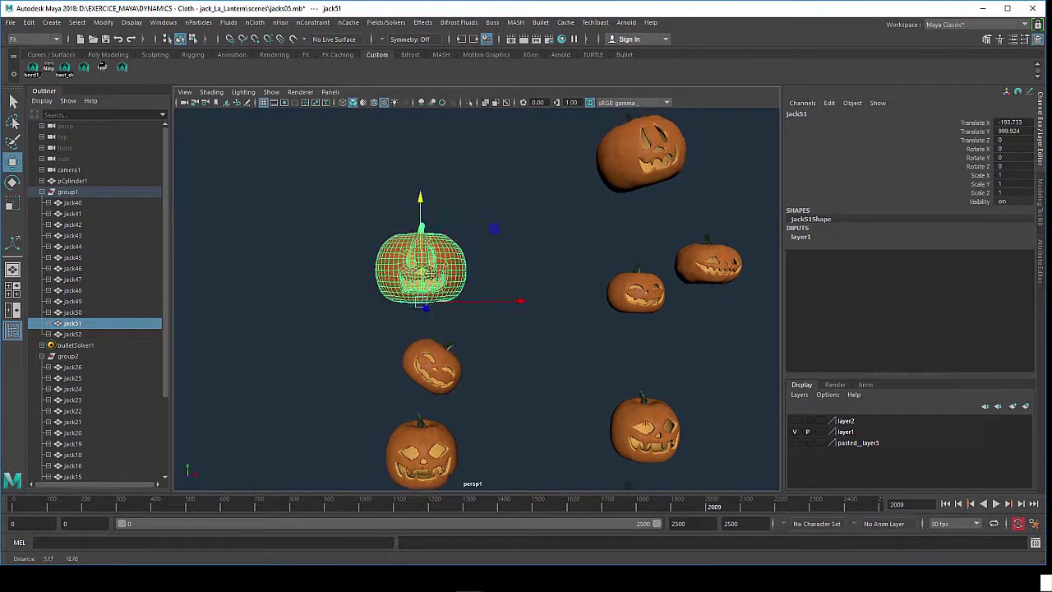
pyautogui.click(48, 323)
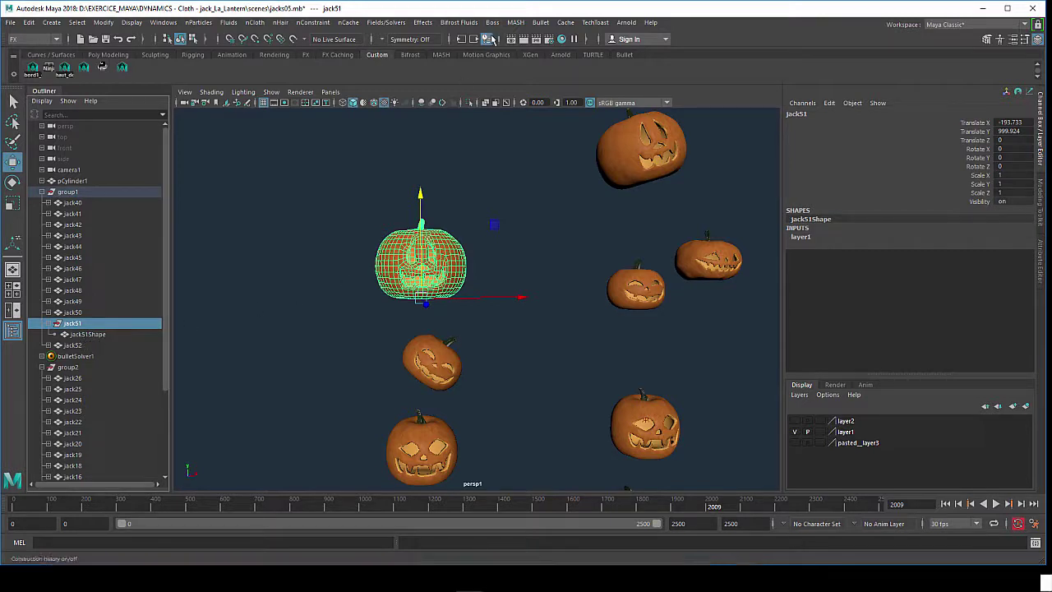
# Check in the Plug-in Manager that bullet.mll is loaded.
pyautogui.click(542, 23)
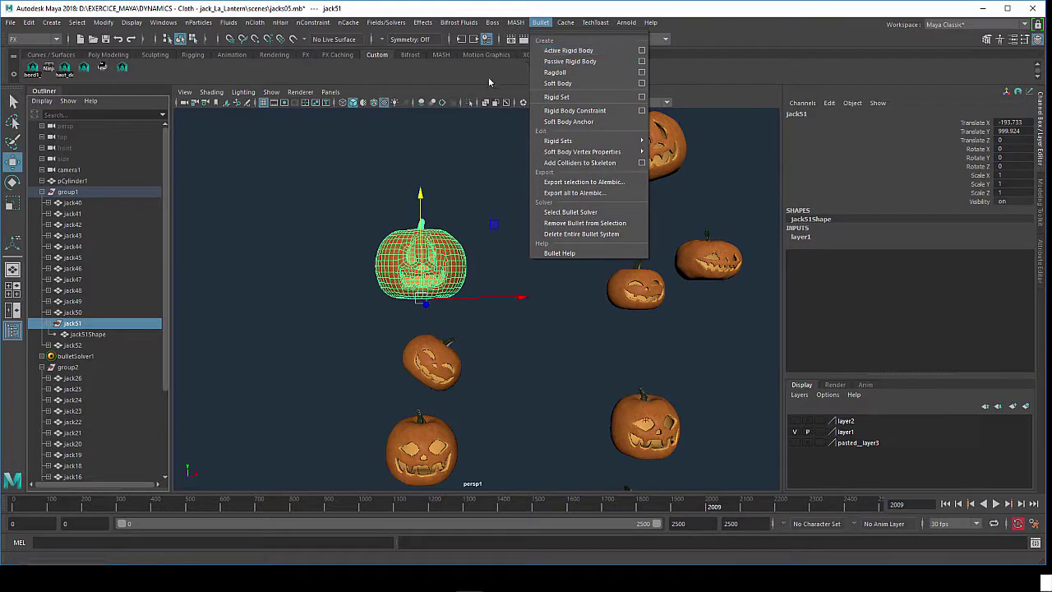
pyautogui.click(164, 23)
pyautogui.click(164, 23)
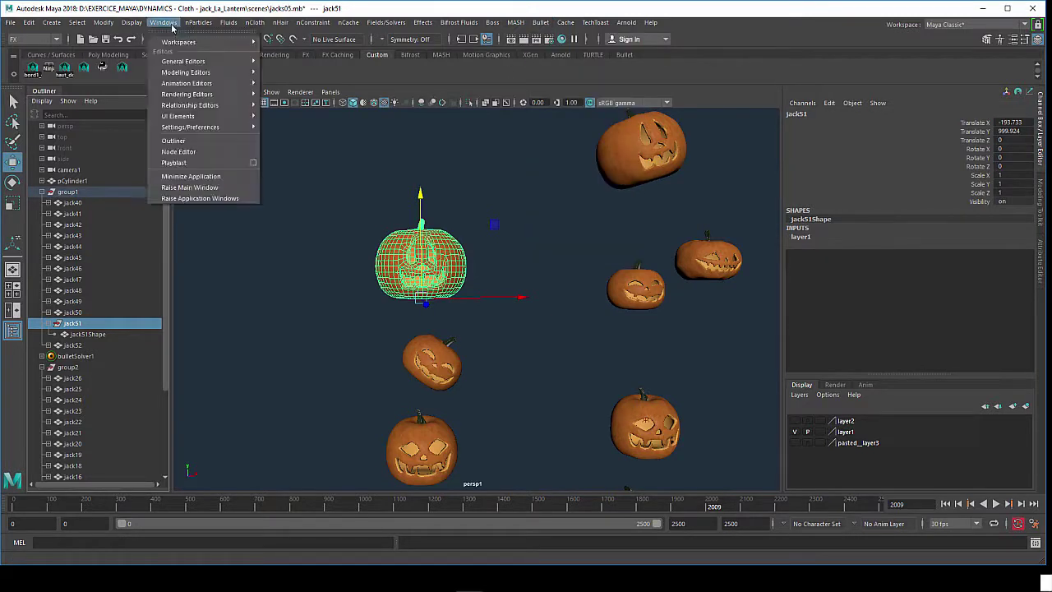
pyautogui.moveTo(190, 127)
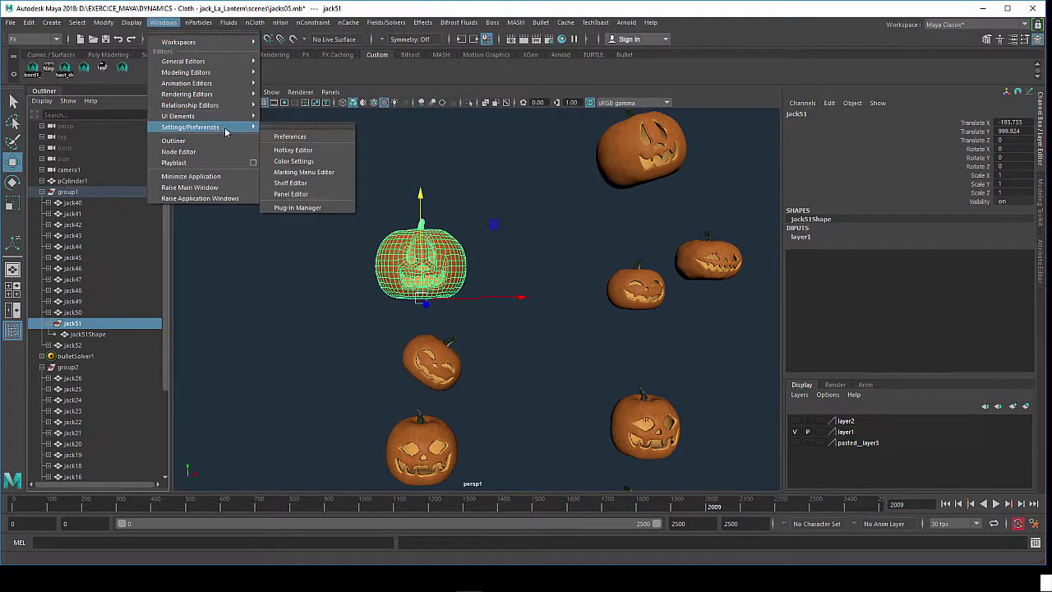
pyautogui.click(301, 210)
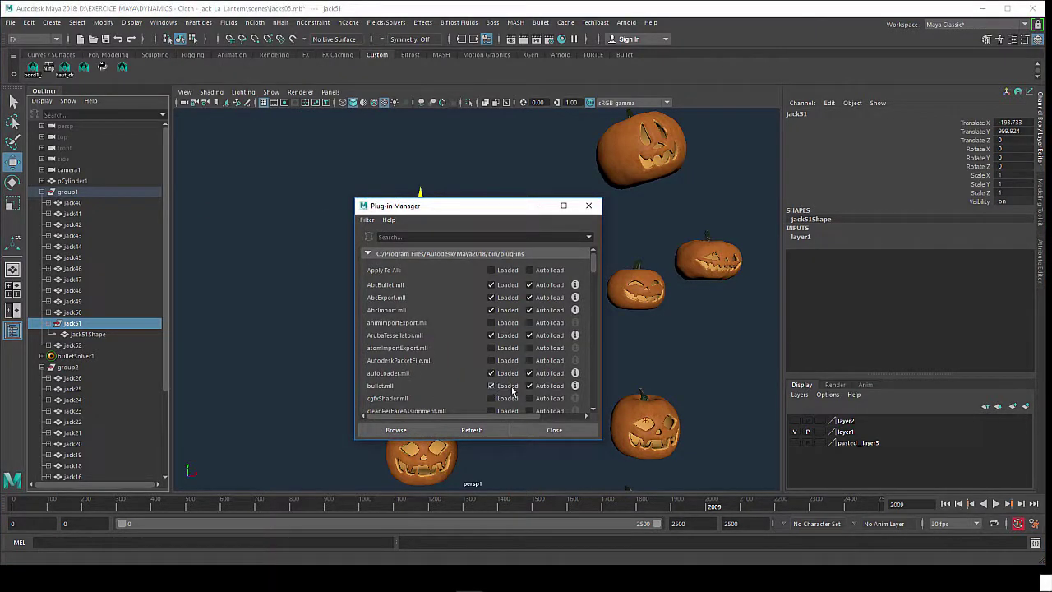
pyautogui.click(539, 434)
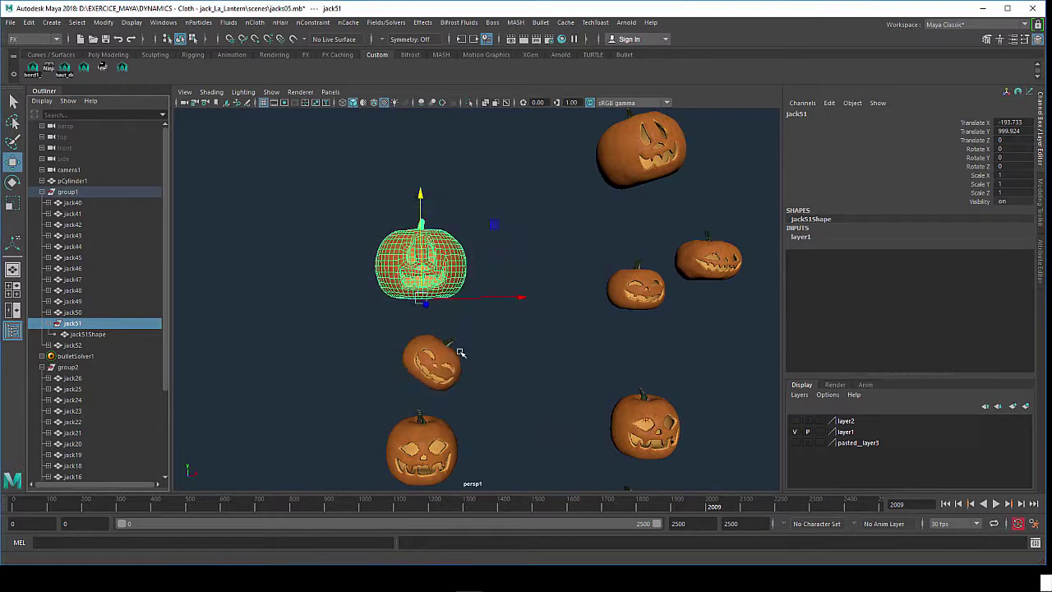
# Tear off the Bullet menu into a floating window over the viewport.
pyautogui.click(541, 22)
pyautogui.click(553, 30)
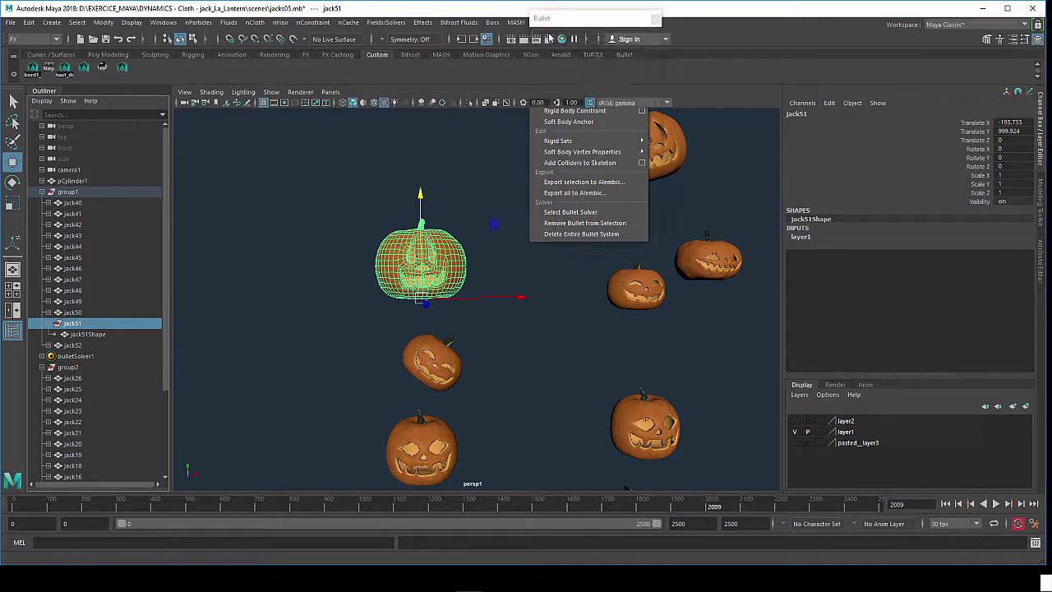
pyautogui.moveTo(553, 22)
pyautogui.mouseDown()
pyautogui.moveTo(704, 56)
pyautogui.moveTo(790, 50)
pyautogui.moveTo(777, 37)
pyautogui.moveTo(779, 58)
pyautogui.moveTo(652, 66)
pyautogui.moveTo(485, 52)
pyautogui.moveTo(483, 32)
pyautogui.mouseUp()
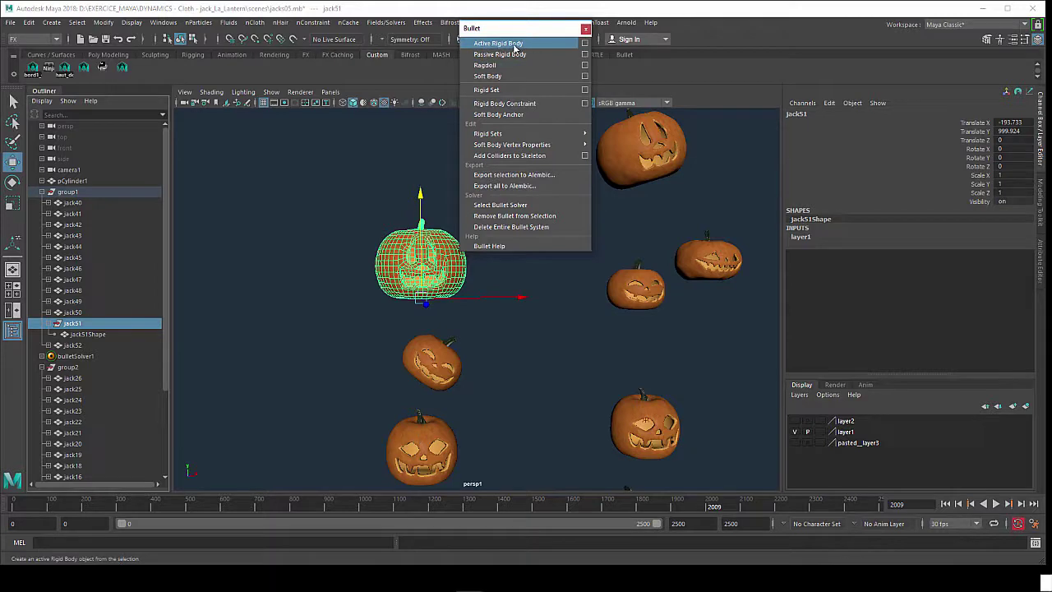
# Make jack51 an active rigid body with a Compound collider and Never Sleeps enabled.
pyautogui.click(584, 44)
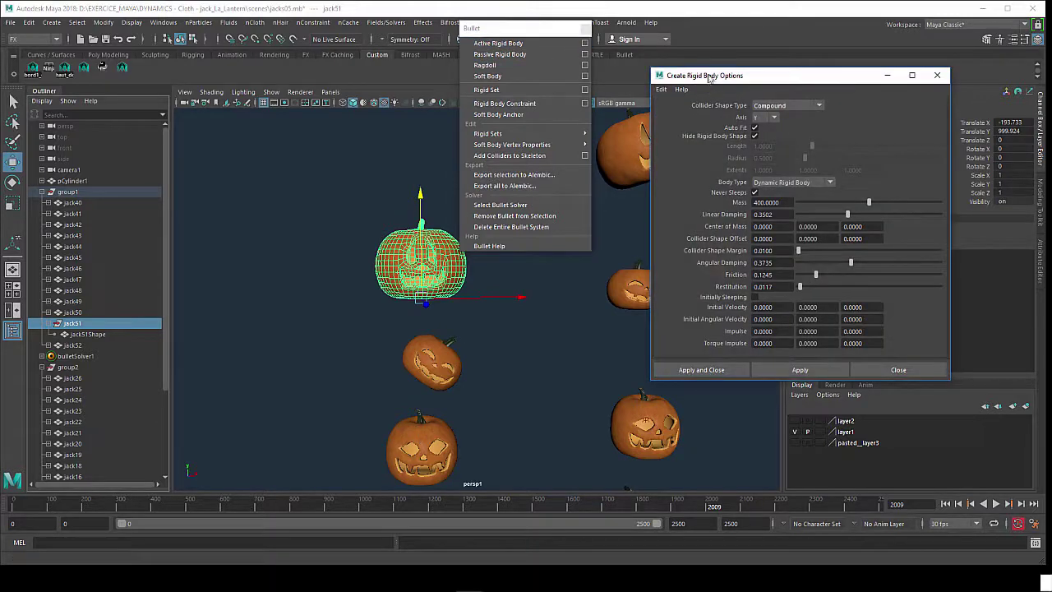
pyautogui.moveTo(709, 76); pyautogui.dragTo(692, 66)
pyautogui.click(585, 29)
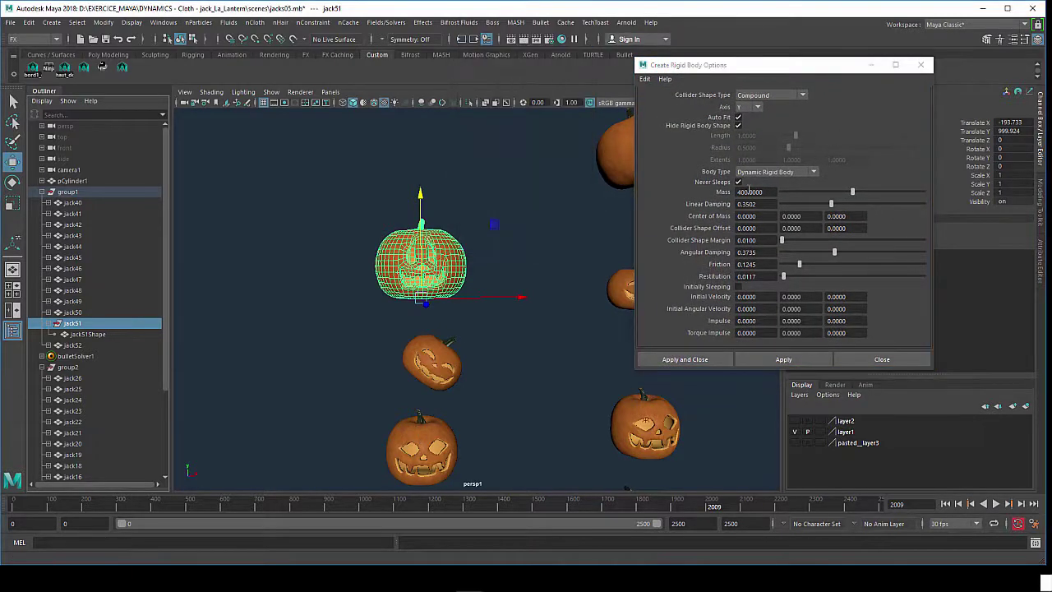
pyautogui.moveTo(724, 376); pyautogui.dragTo(734, 398)
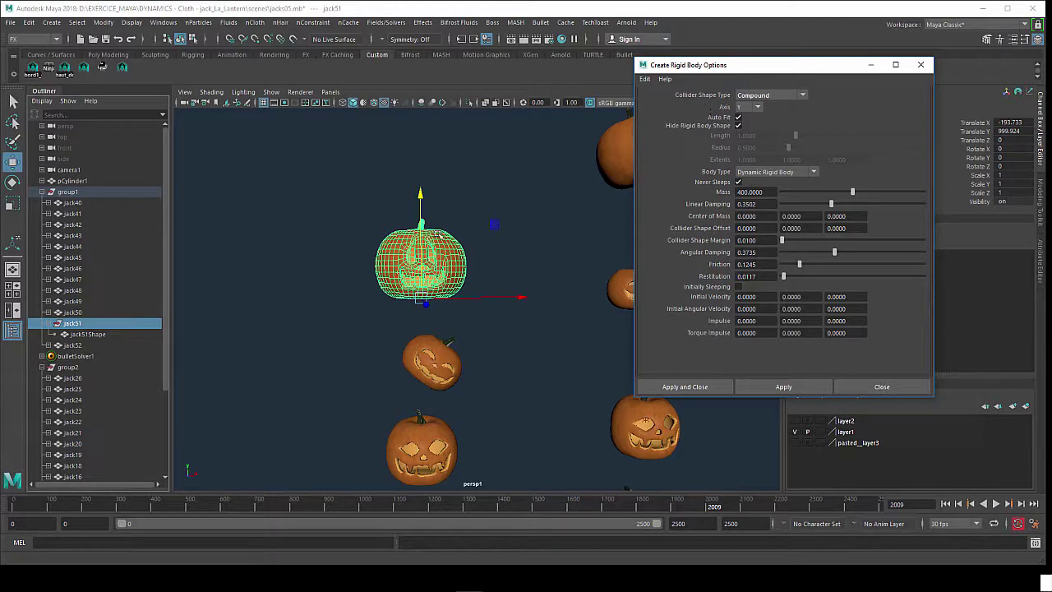
pyautogui.click(773, 97)
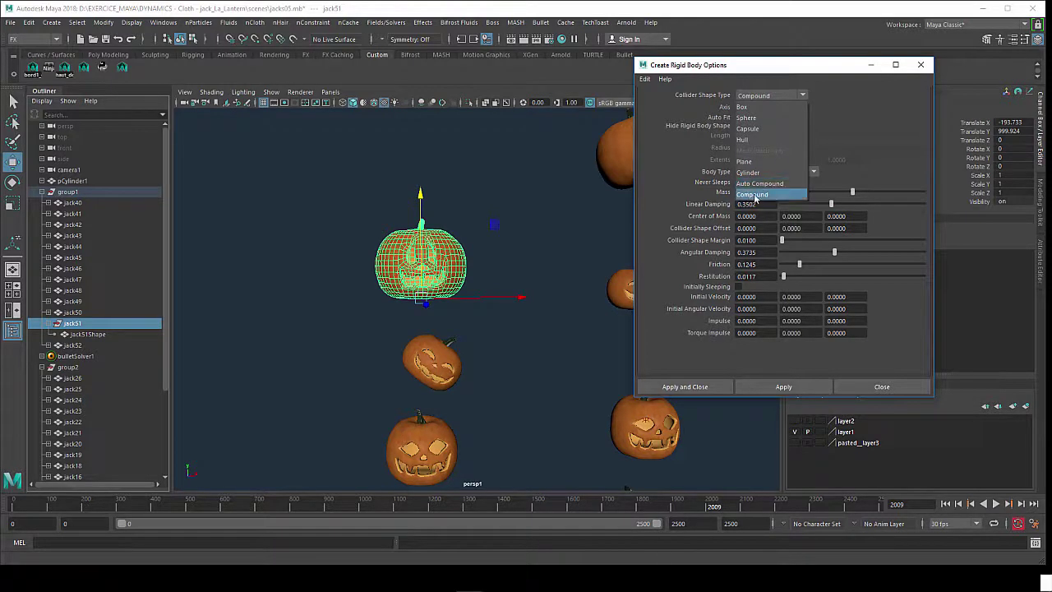
pyautogui.click(754, 196)
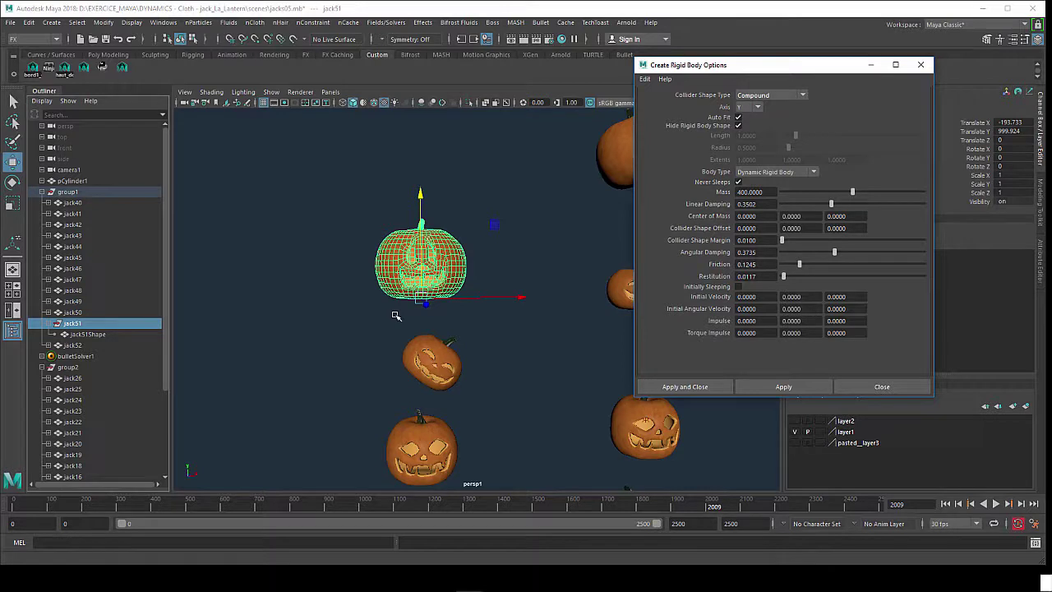
pyautogui.click(767, 97)
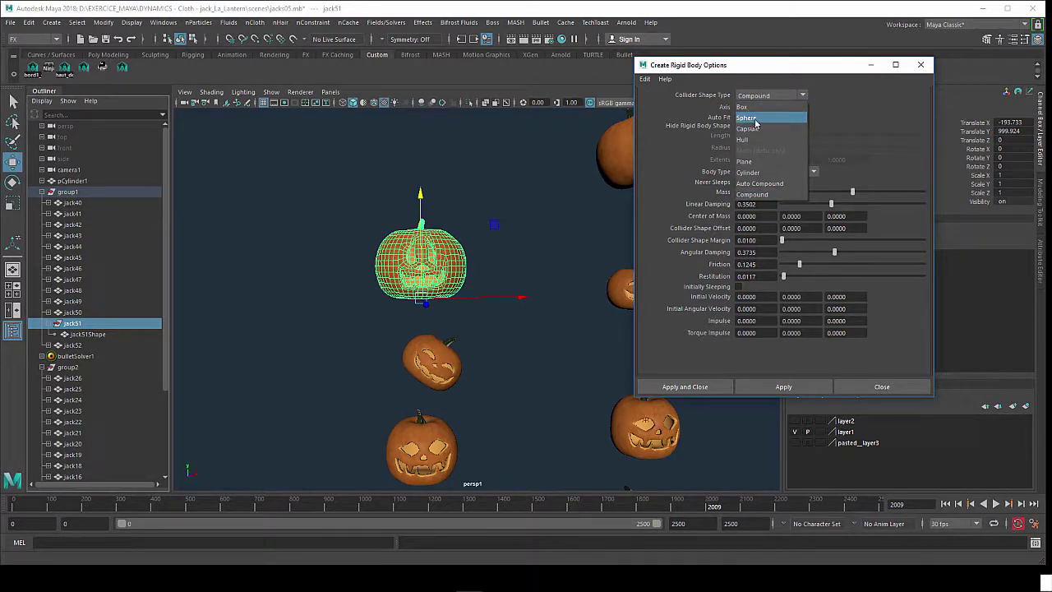
pyautogui.click(750, 97)
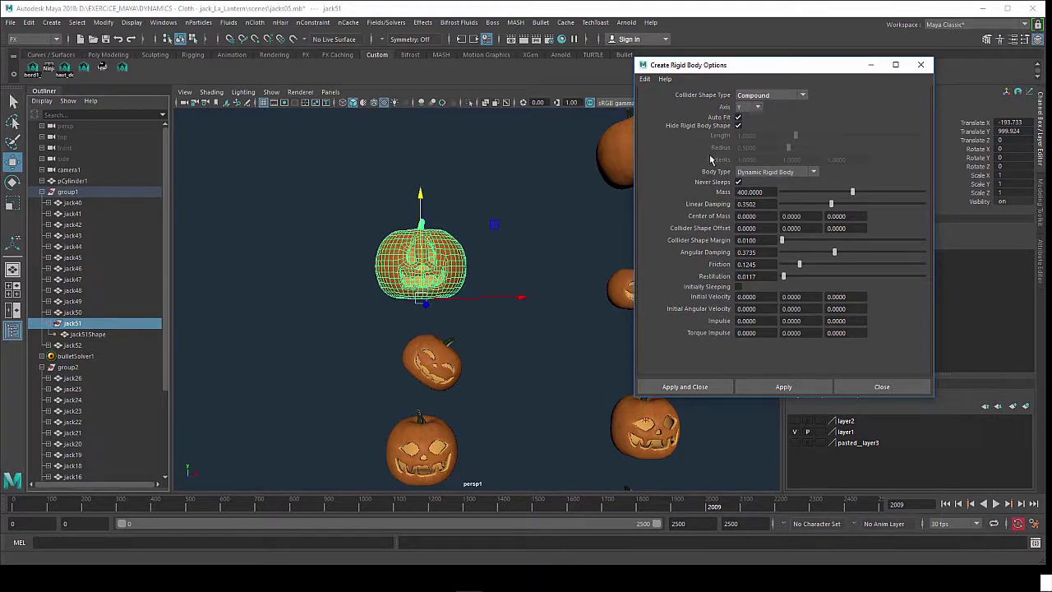
pyautogui.click(739, 181)
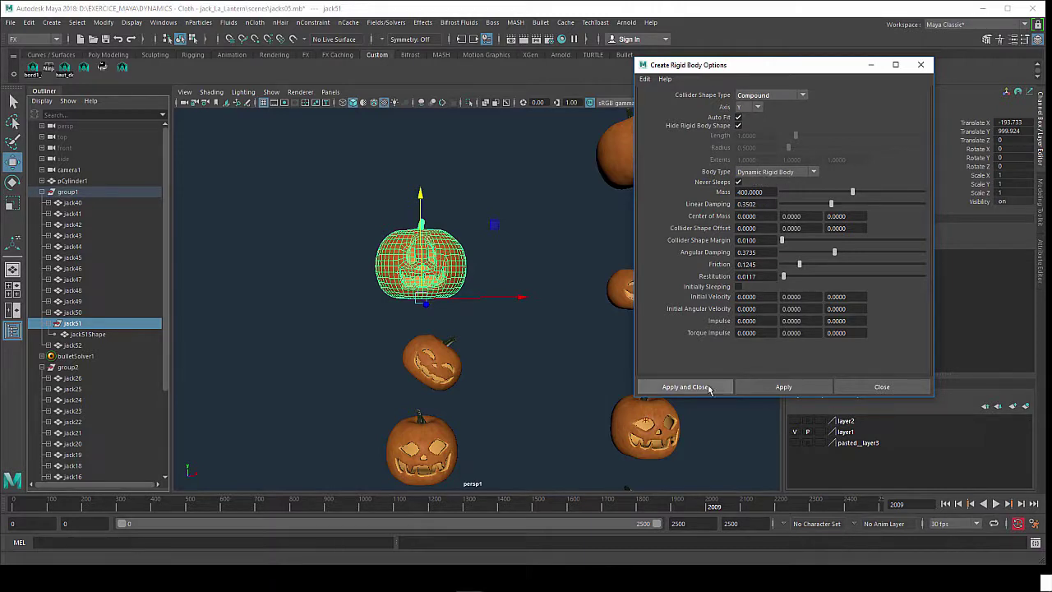
pyautogui.click(760, 393)
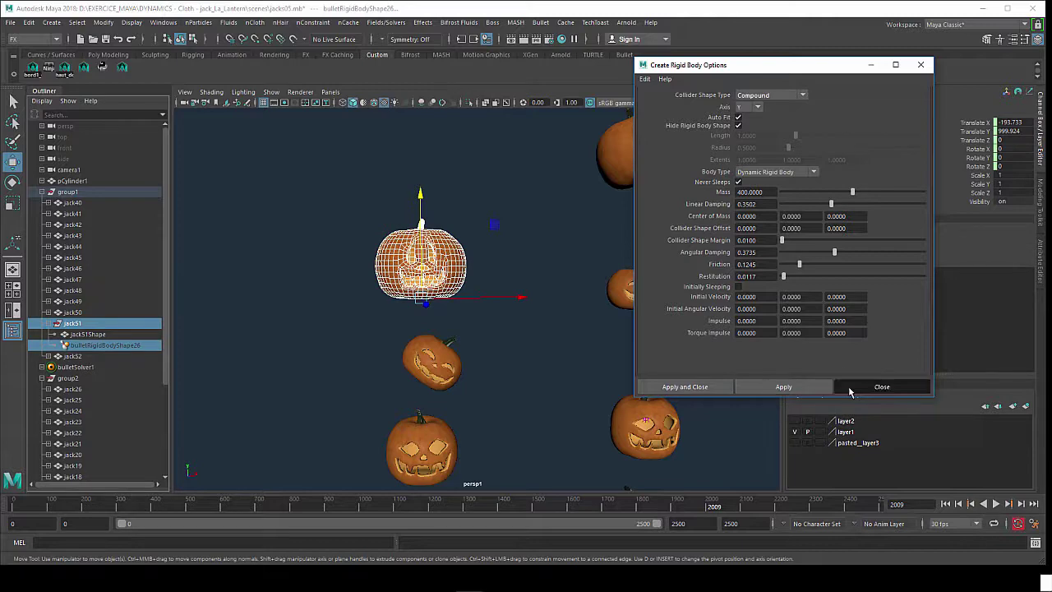
pyautogui.click(882, 386)
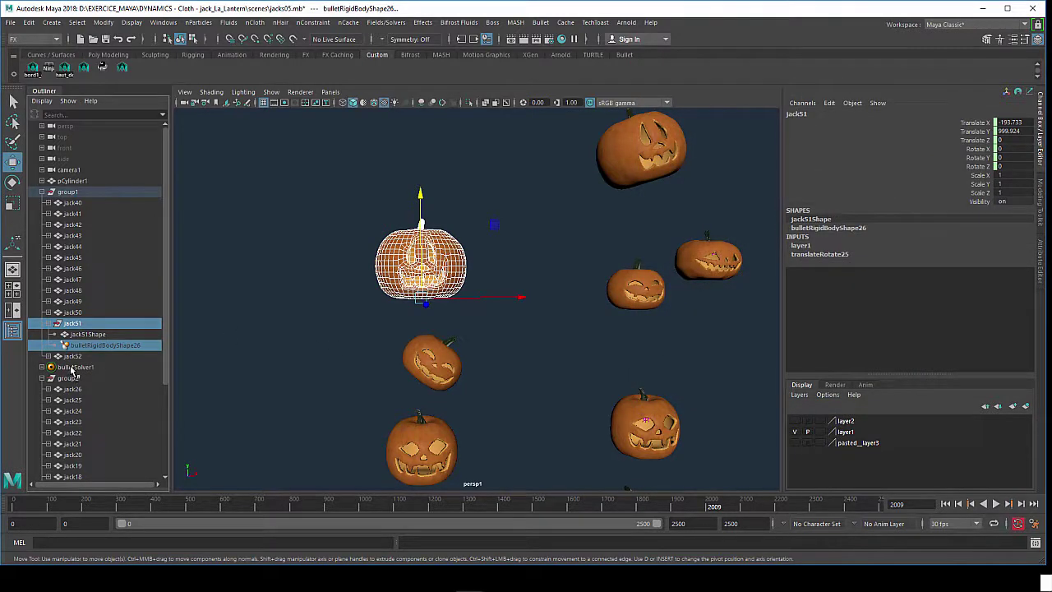
# Set bulletSolverShape1's simulation Start Time to 1.
pyautogui.click(73, 367)
pyautogui.click(42, 367)
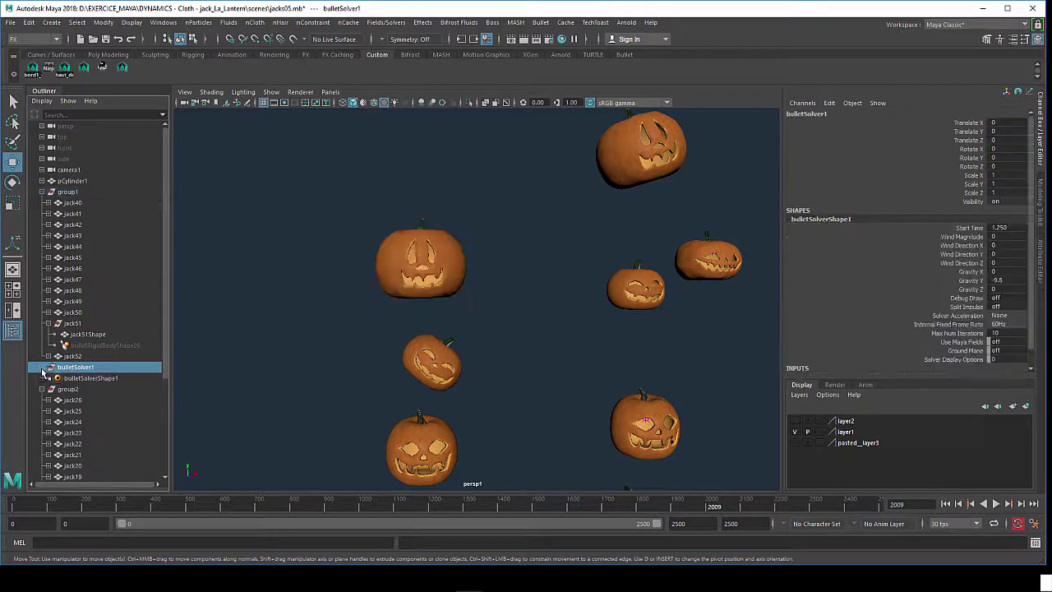
pyautogui.click(80, 379)
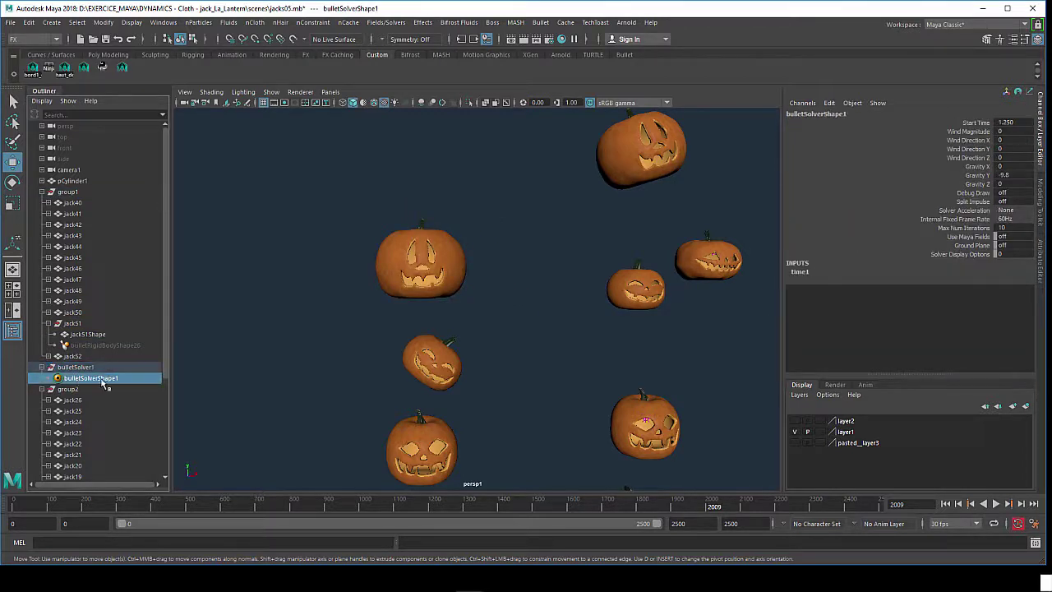
pyautogui.hotkey('ctrl', 'a')
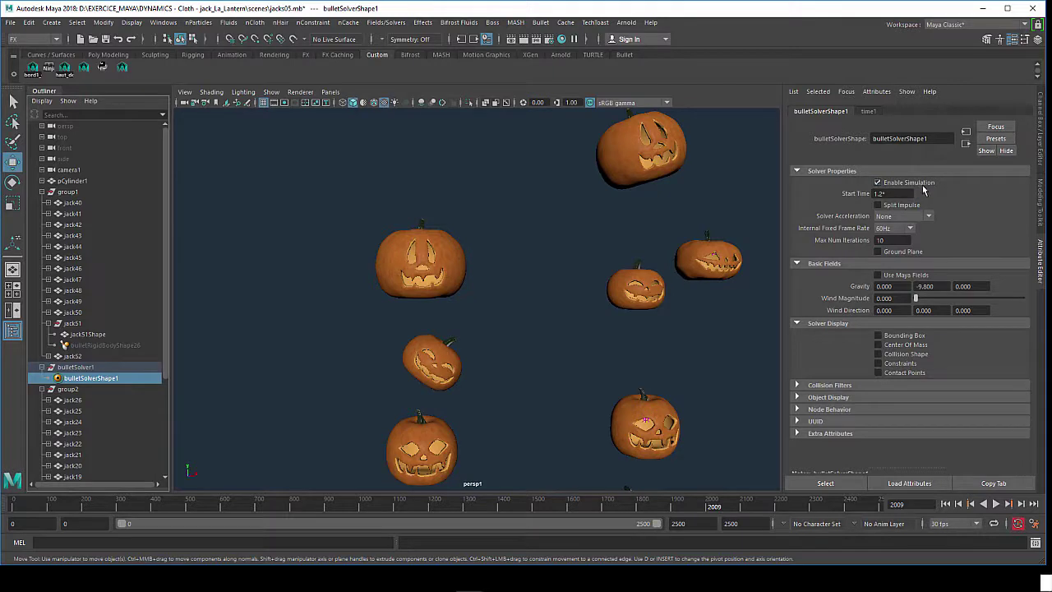
pyautogui.moveTo(910, 193); pyautogui.dragTo(847, 194)
pyautogui.write('1')
pyautogui.press('Return')
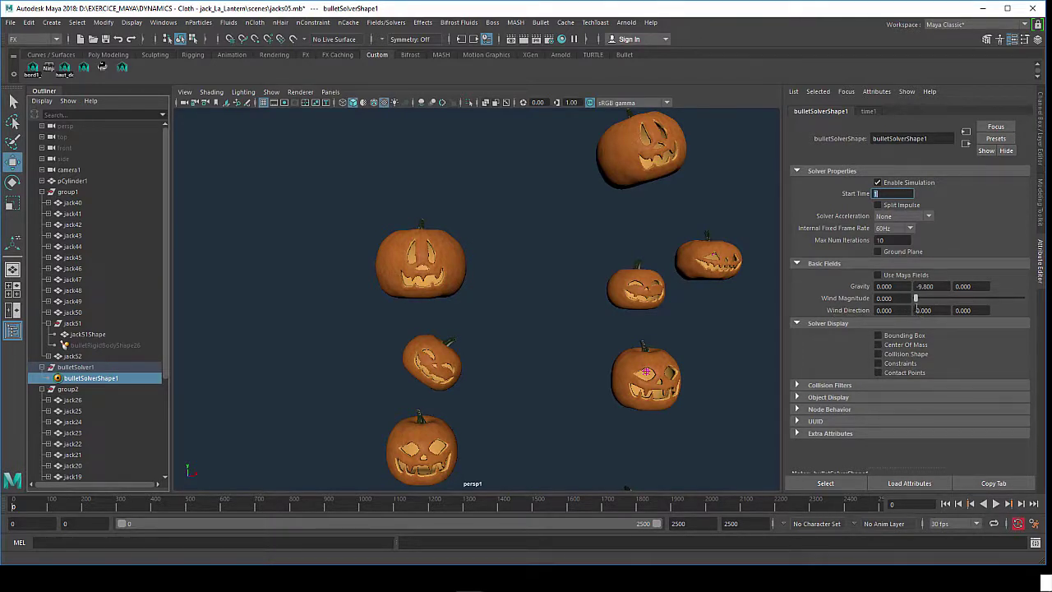
# Leave Use Maya Fields off on the solver and reselect pumpkin jack51.
pyautogui.click(902, 276)
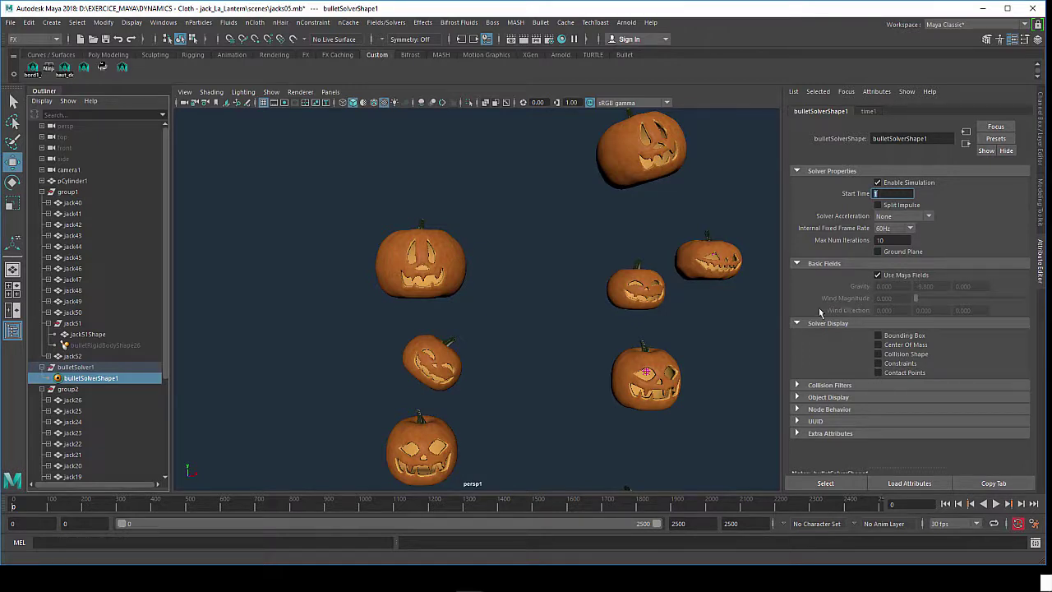
pyautogui.click(890, 279)
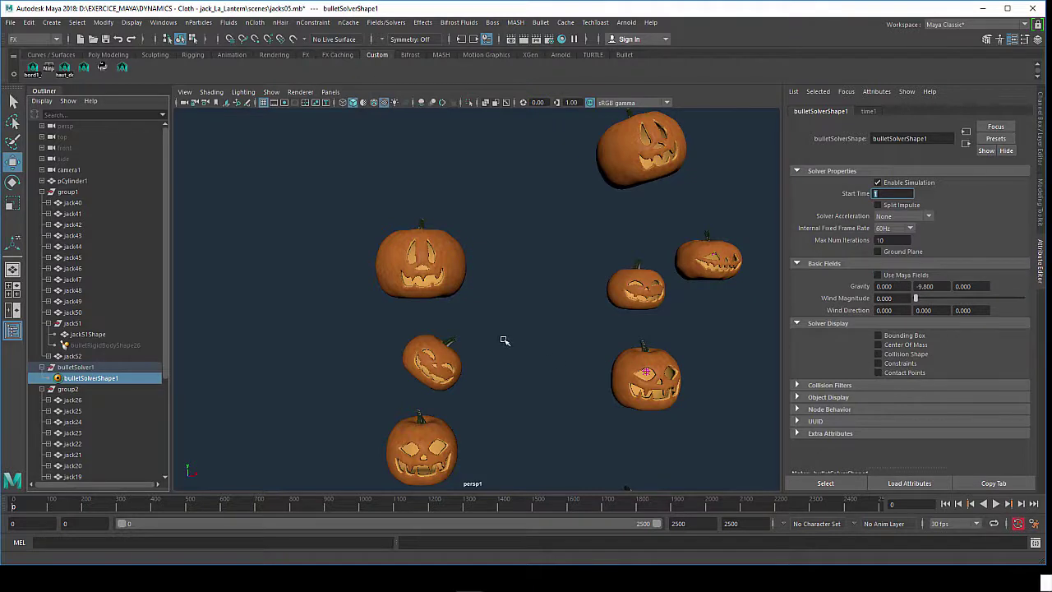
pyautogui.keyDown('alt'); pyautogui.moveTo(505, 341); pyautogui.dragTo(516, 305, button='middle'); pyautogui.keyUp('alt')
pyautogui.click(475, 247)
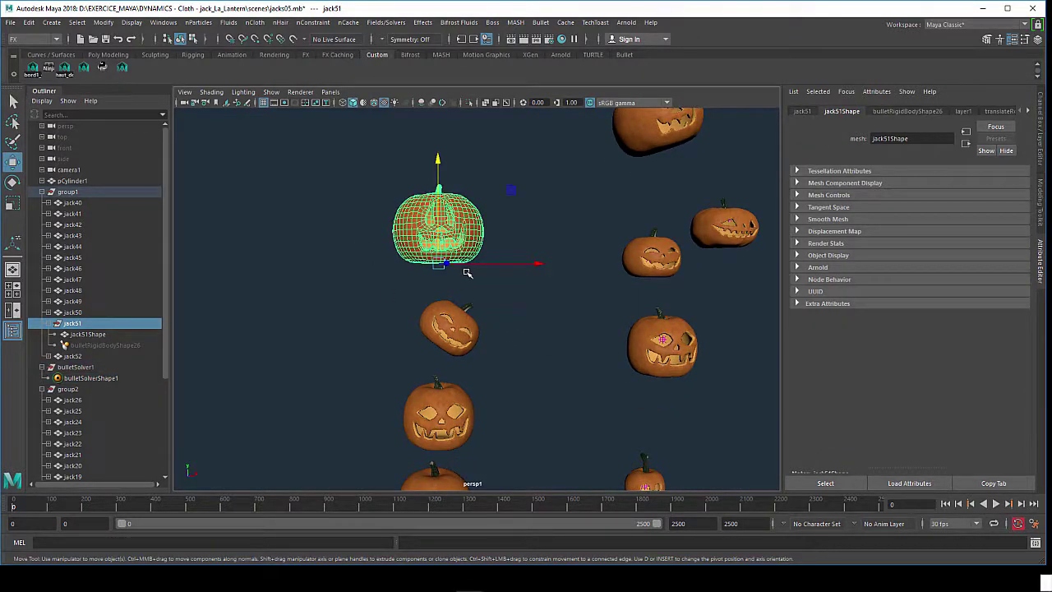
# Slide jack51 along X and set the playback start frame to 1.
pyautogui.moveTo(540, 264); pyautogui.dragTo(348, 266)
pyautogui.keyDown('alt'); pyautogui.moveTo(347, 266); pyautogui.dragTo(527, 287, button='middle'); pyautogui.keyUp('alt')
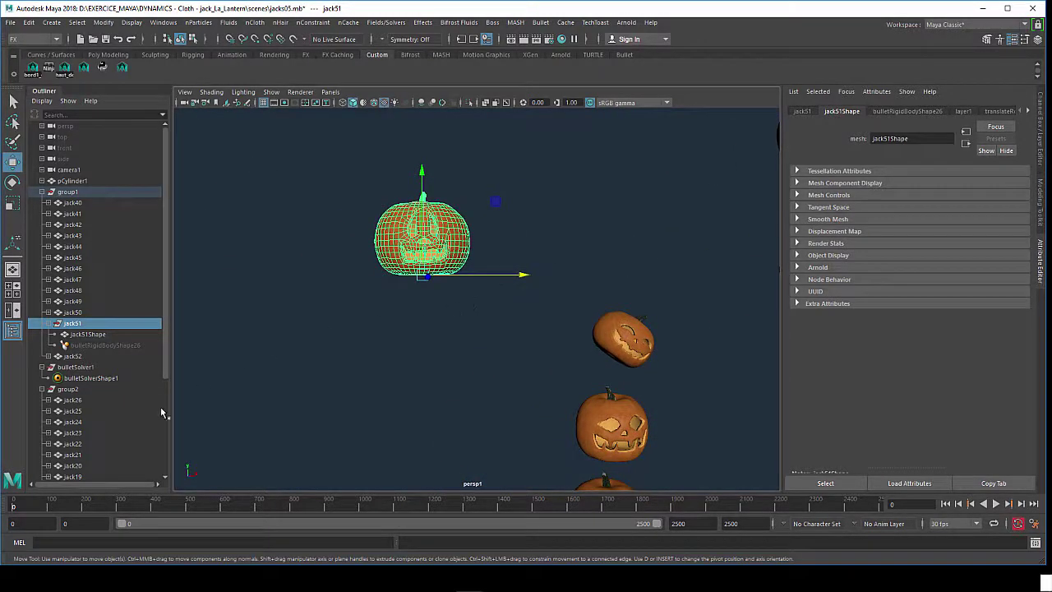
pyautogui.click(33, 524)
pyautogui.write('1')
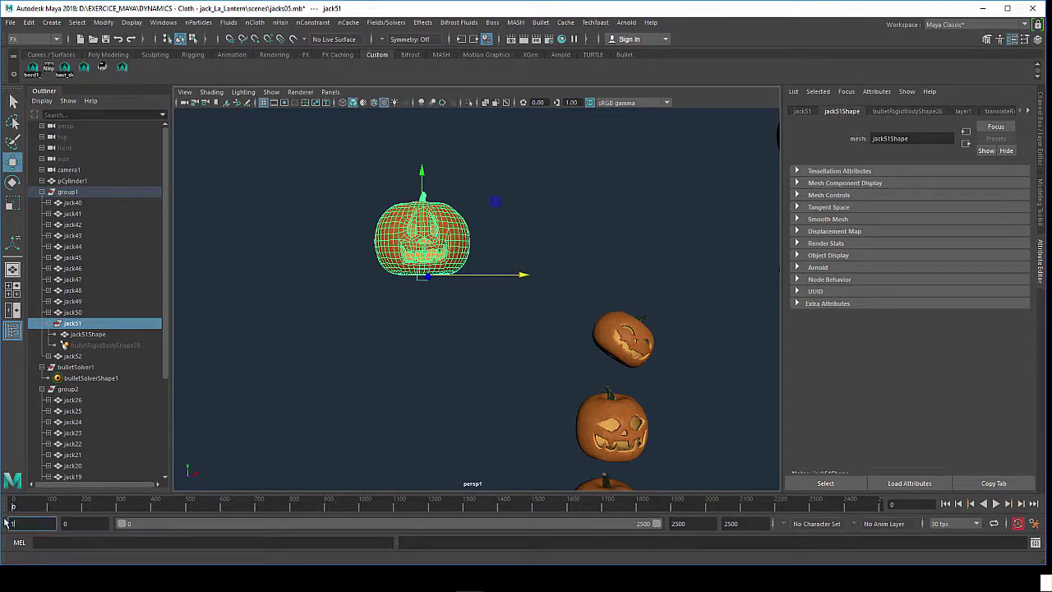
pyautogui.press('Return')
pyautogui.click(75, 524)
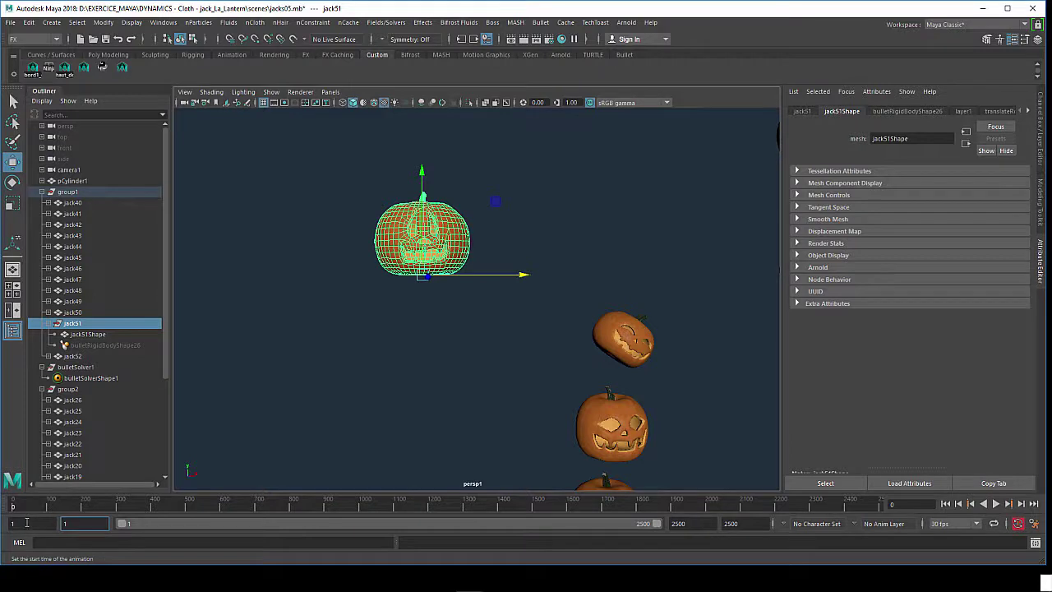
pyautogui.press('Return')
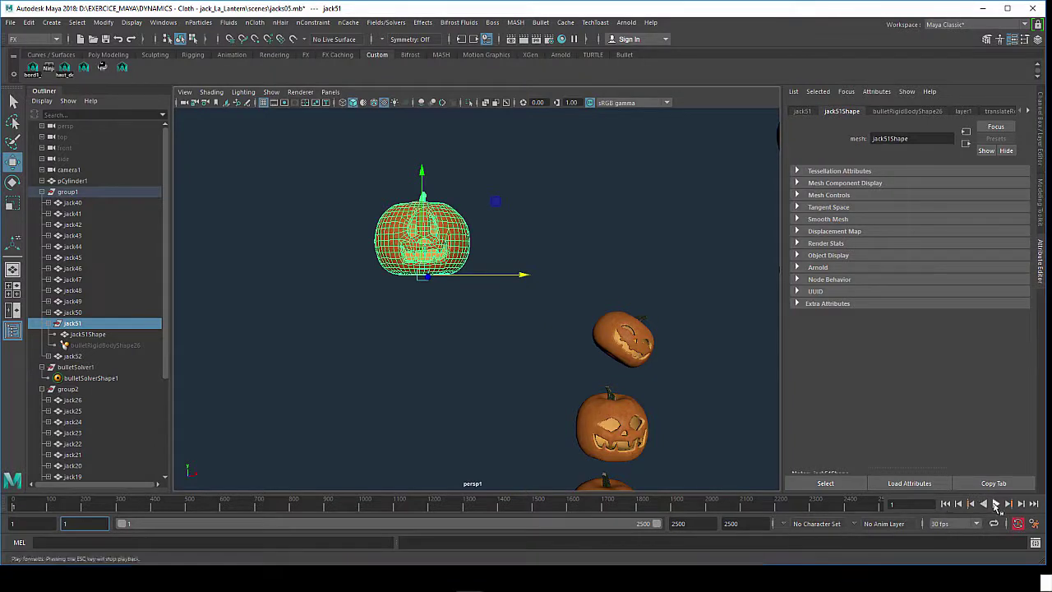
# Test-play the fall, rewind to frame 1, and show jack51's bulletRigidBodyShape26 attributes.
pyautogui.click(996, 505)
pyautogui.click(996, 505)
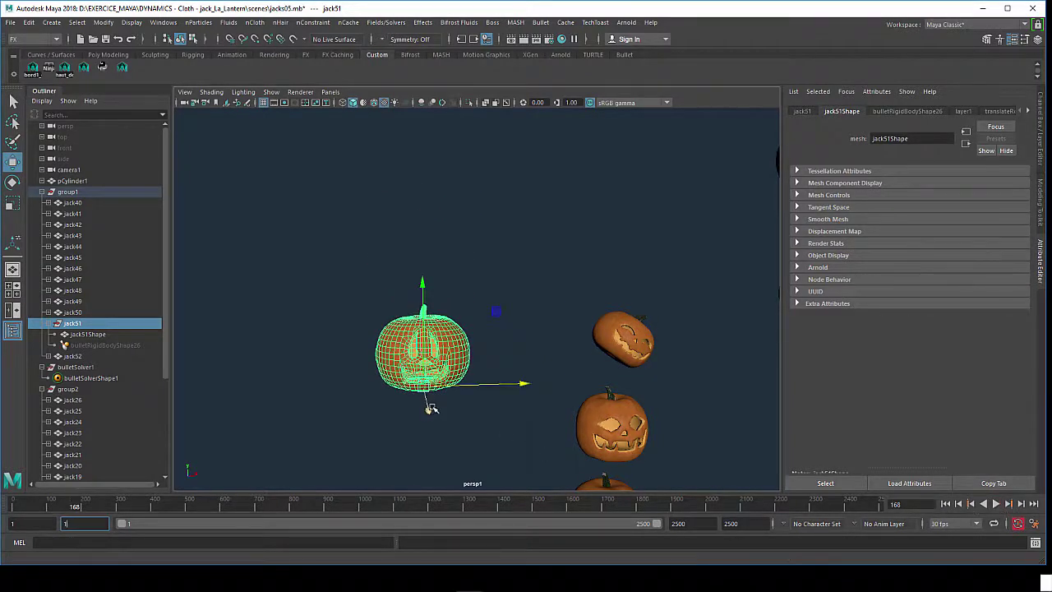
pyautogui.keyDown('alt'); pyautogui.moveTo(430, 404); pyautogui.dragTo(430, 397); pyautogui.keyUp('alt')
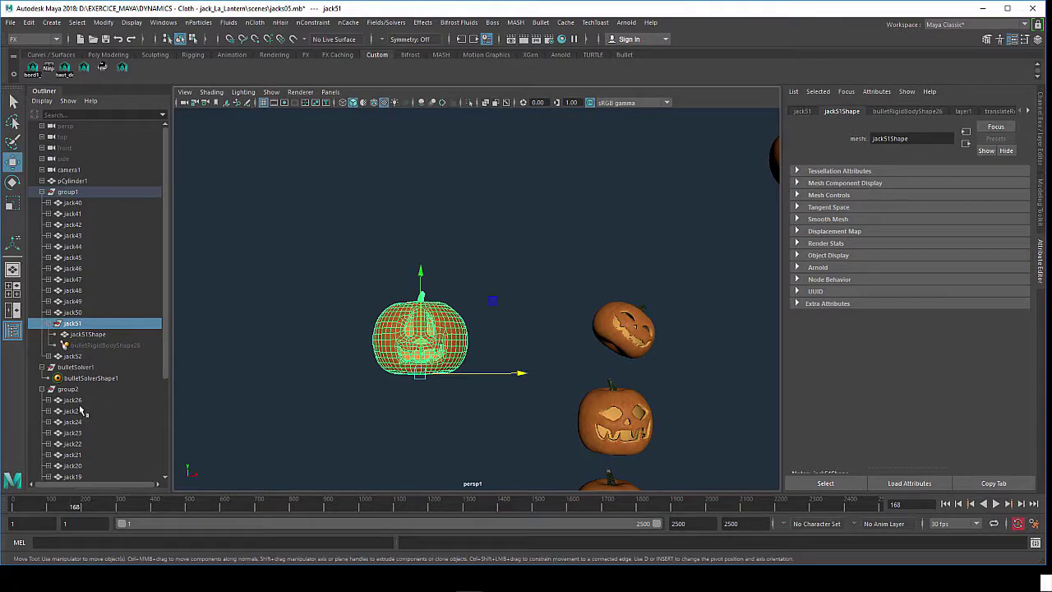
pyautogui.click(86, 379)
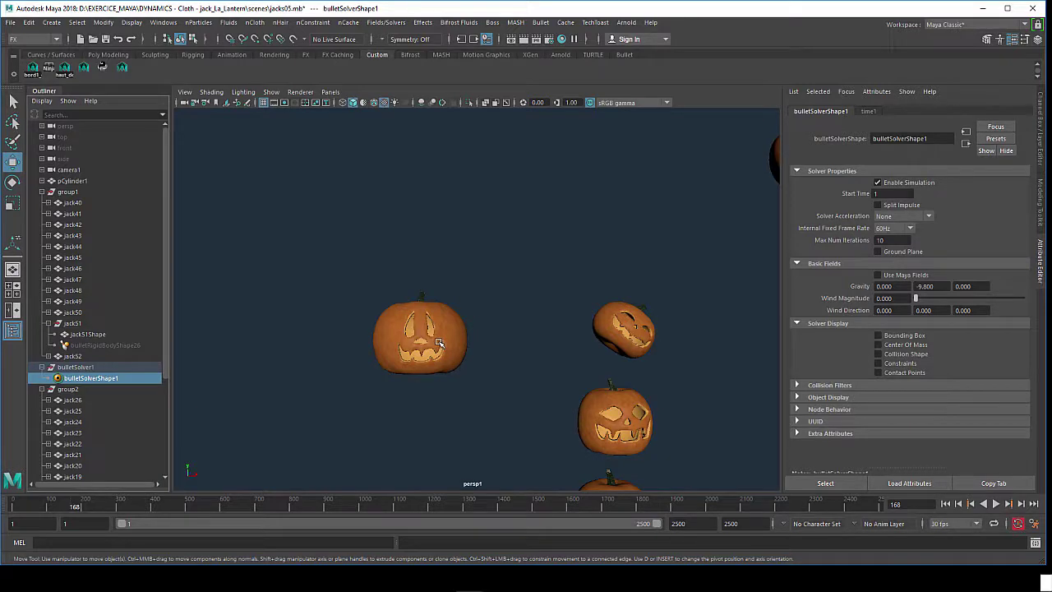
pyautogui.click(440, 344)
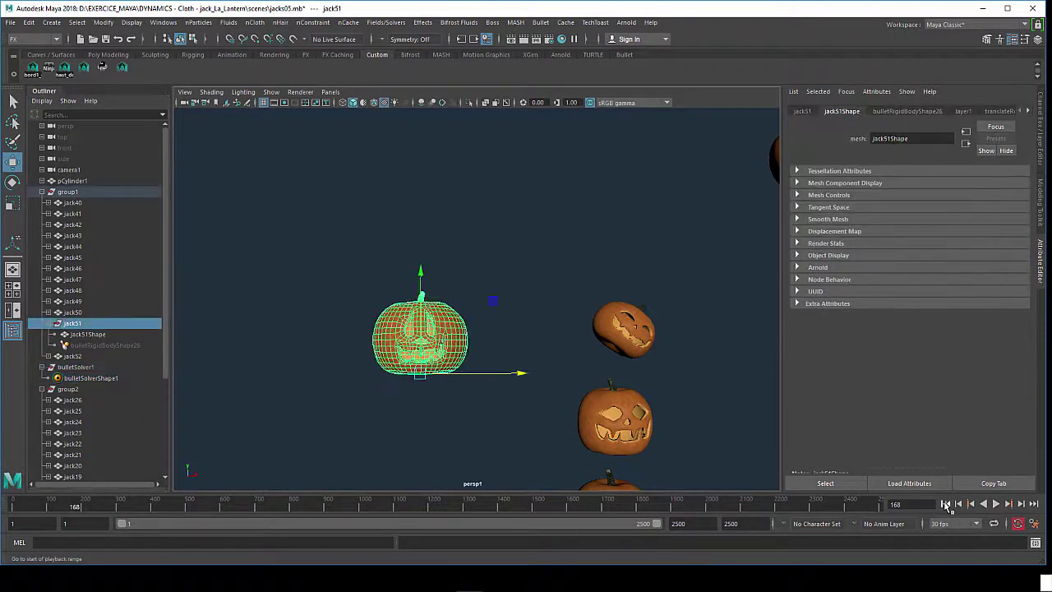
pyautogui.click(945, 503)
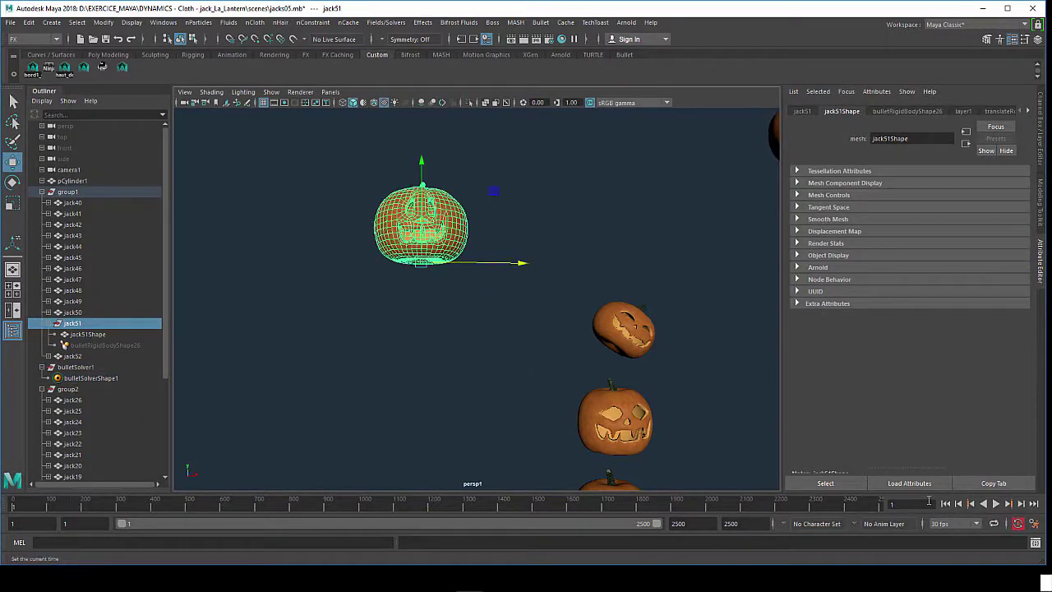
pyautogui.click(908, 111)
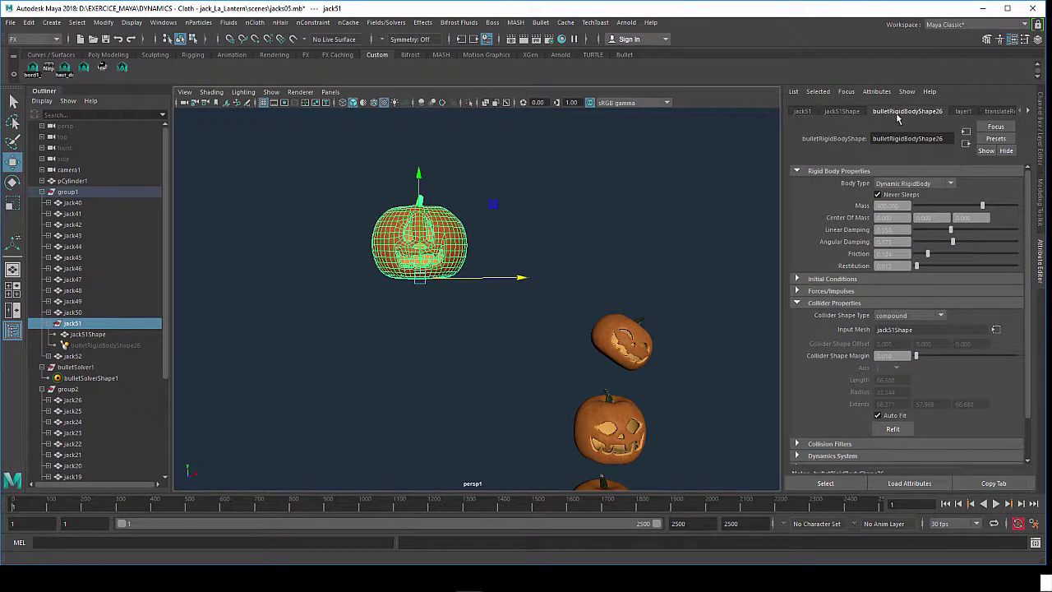
# Select jack51Shape and then bulletRigidBodyShape26 in the Outliner.
pyautogui.click(98, 336)
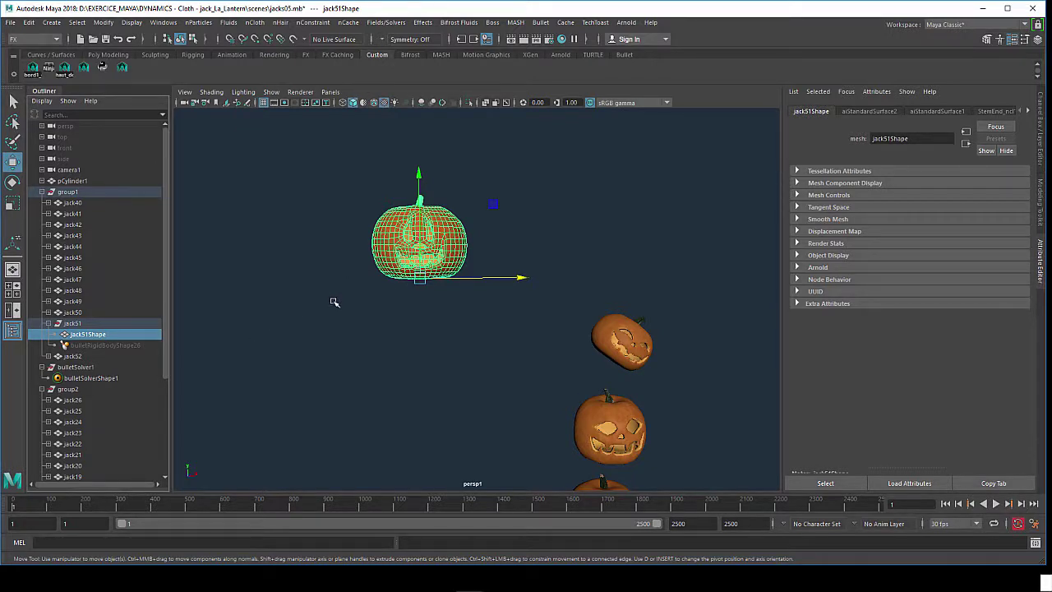
pyautogui.click(104, 345)
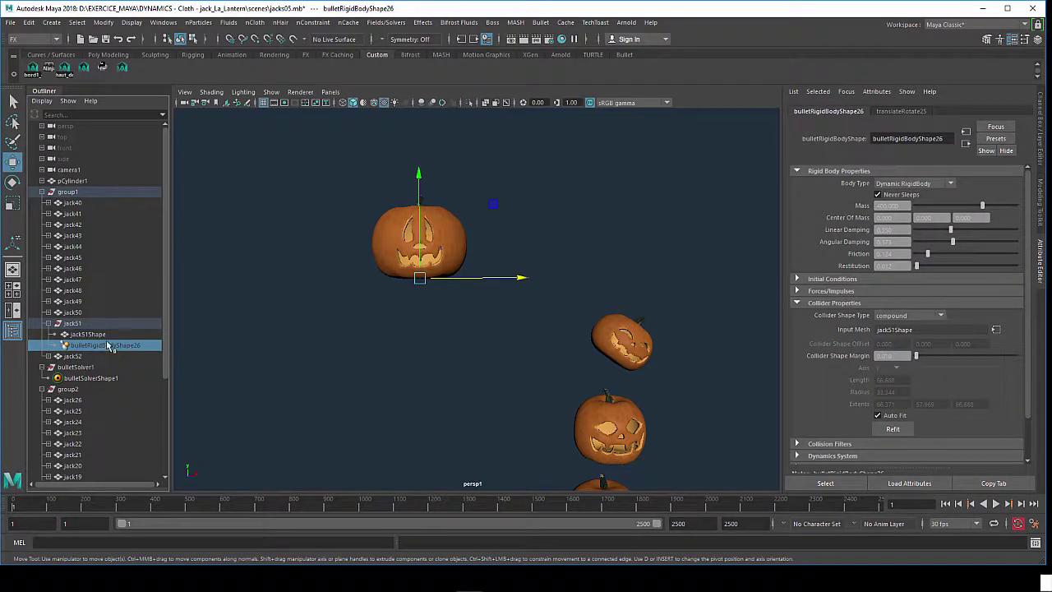
pyautogui.click(103, 334)
pyautogui.click(105, 346)
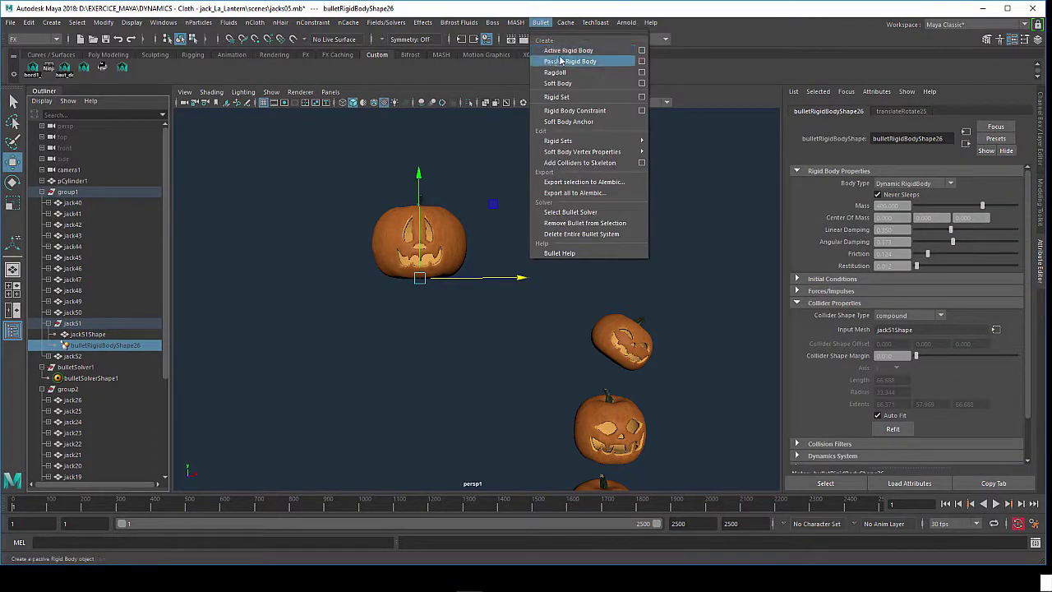
pyautogui.click(641, 50)
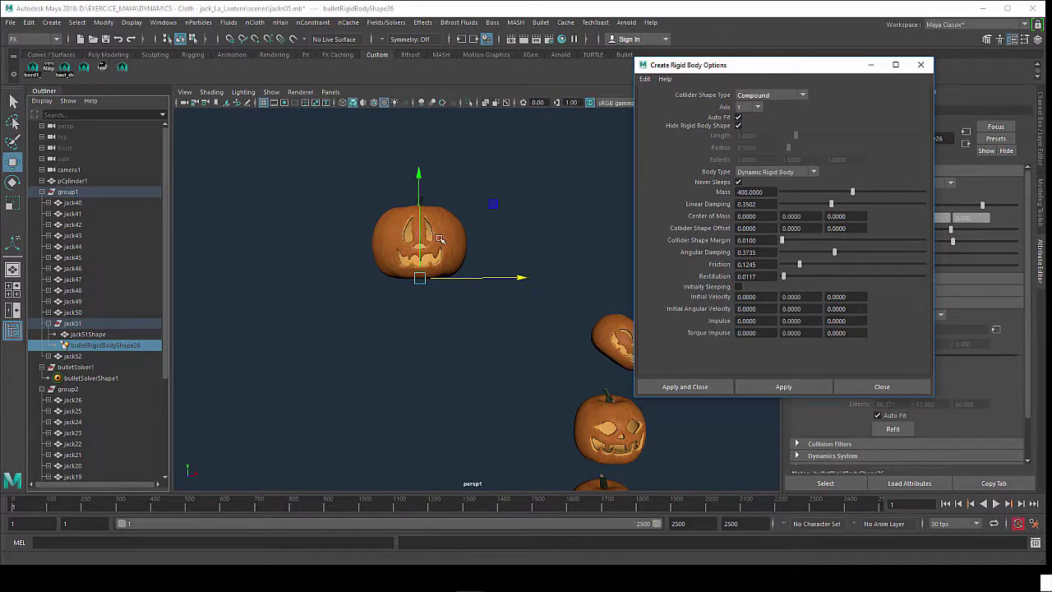
pyautogui.click(884, 389)
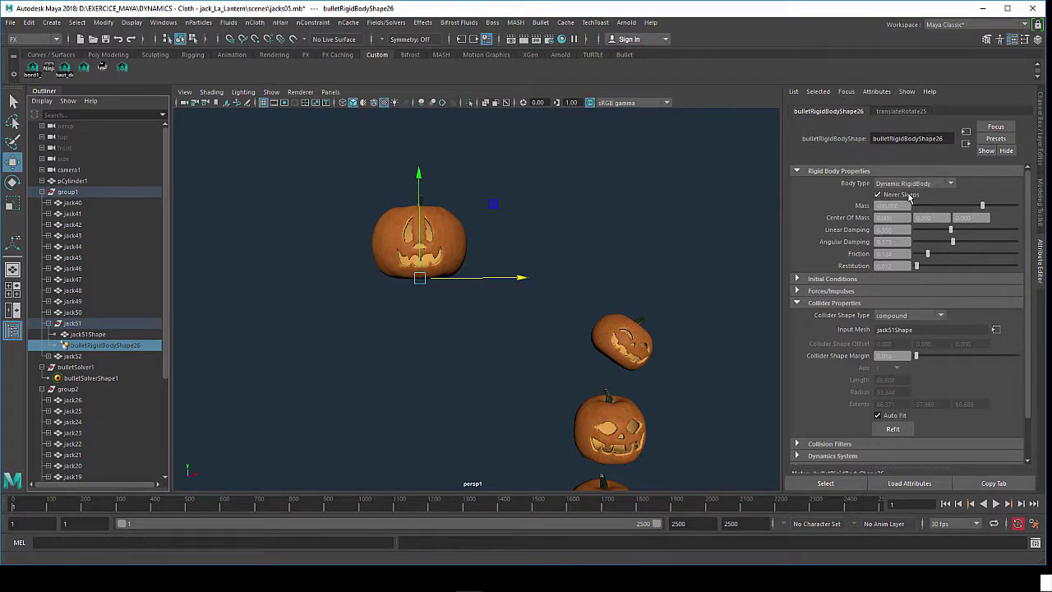
pyautogui.click(892, 206)
pyautogui.click(897, 206)
pyautogui.write('0.012')
pyautogui.click(889, 243)
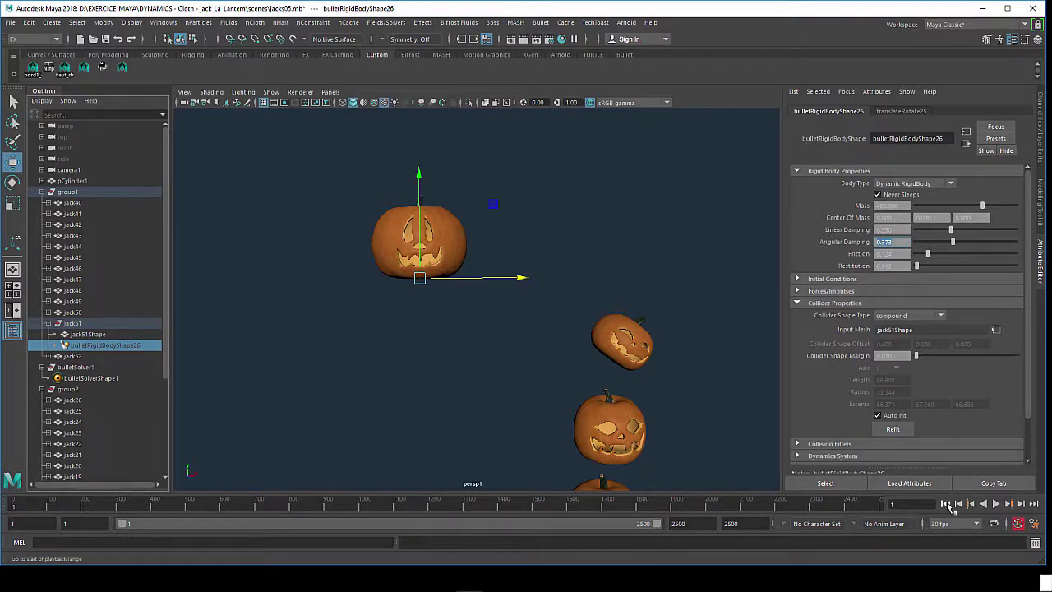
pyautogui.click(997, 504)
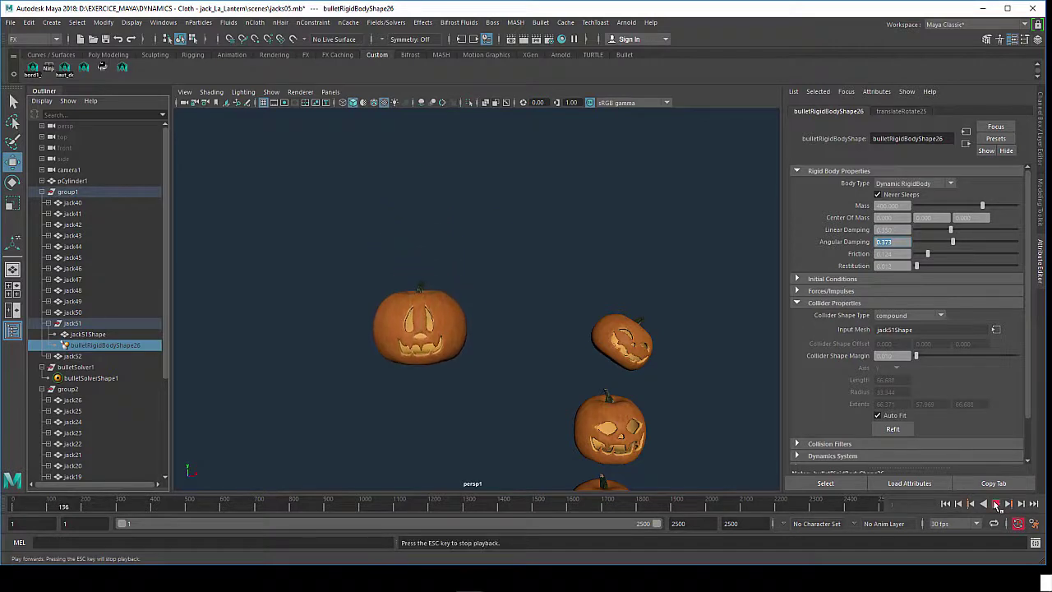
pyautogui.click(997, 504)
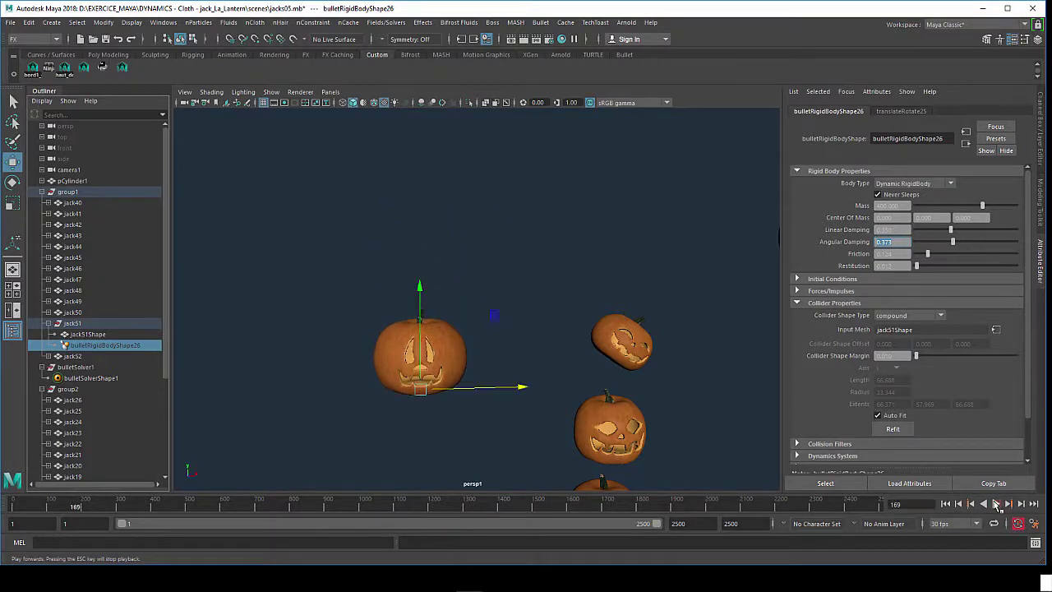
pyautogui.click(946, 504)
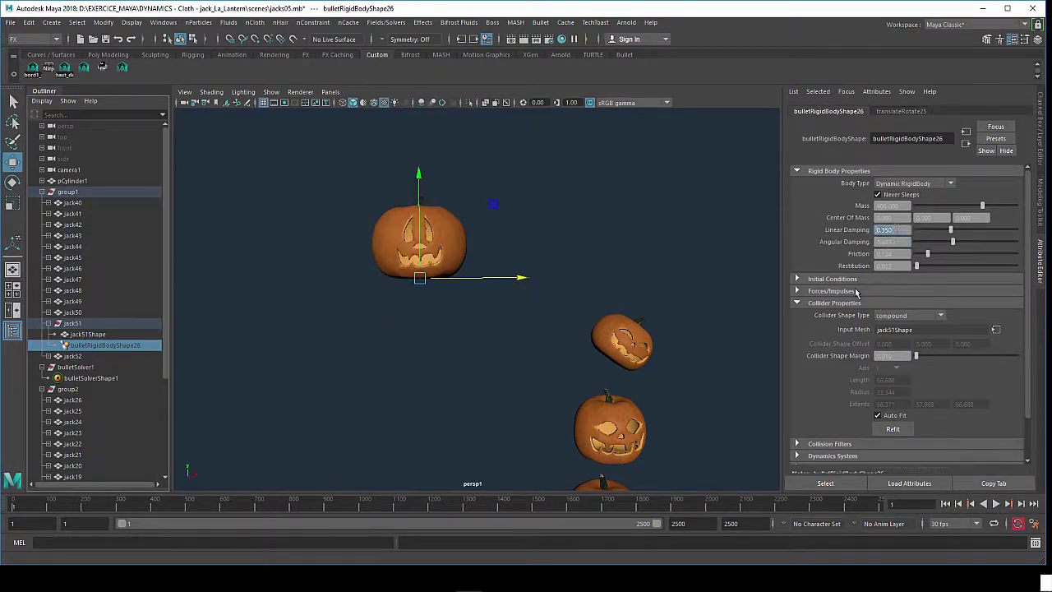
pyautogui.write('0')
pyautogui.press('Return')
pyautogui.click(996, 504)
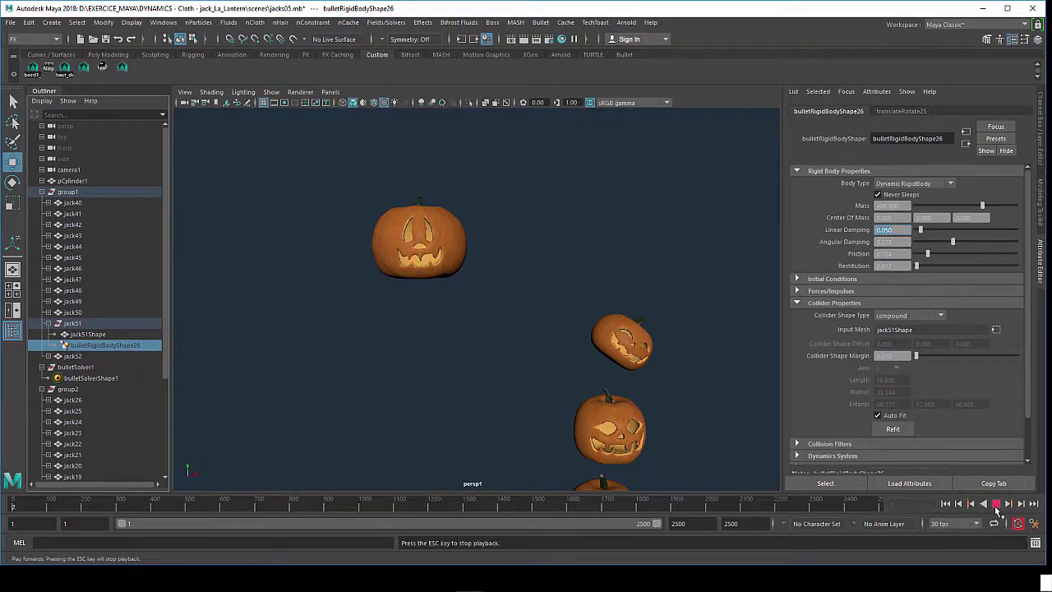
pyautogui.click(997, 505)
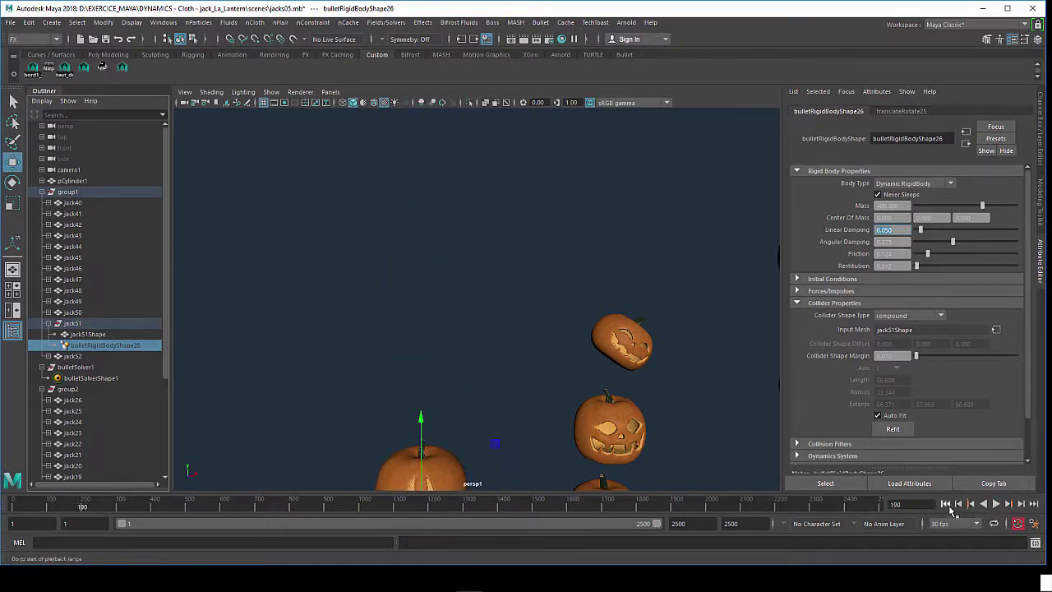
pyautogui.click(947, 504)
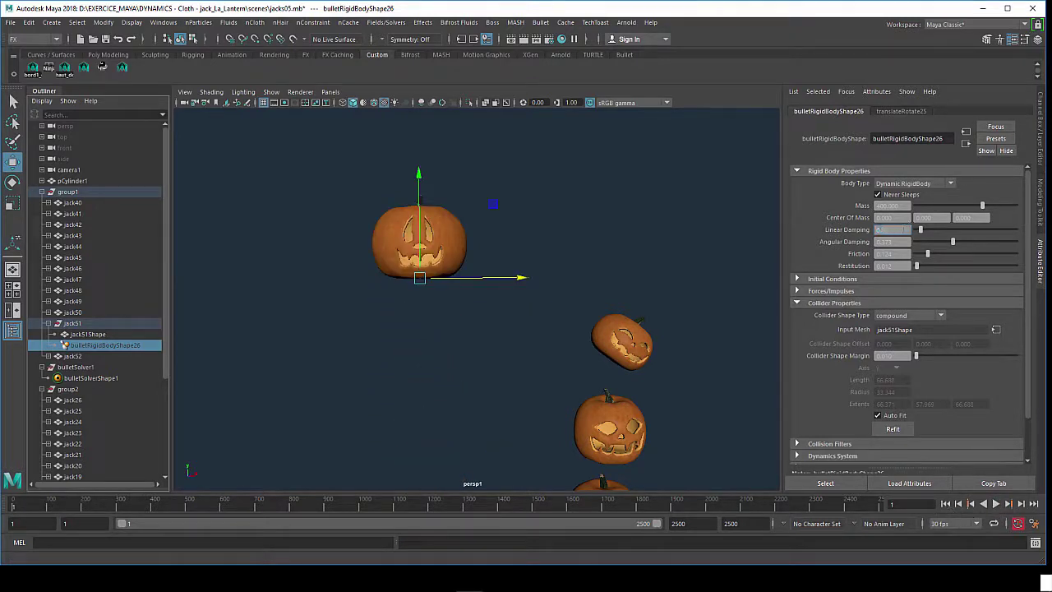
pyautogui.write('0')
pyautogui.write('.35')
pyautogui.press('Return')
# Select jack51's Restitution value and expand the Initial Conditions and Forces/Impulses sections.
pyautogui.click(888, 267)
pyautogui.doubleClick(887, 266)
pyautogui.click(873, 282)
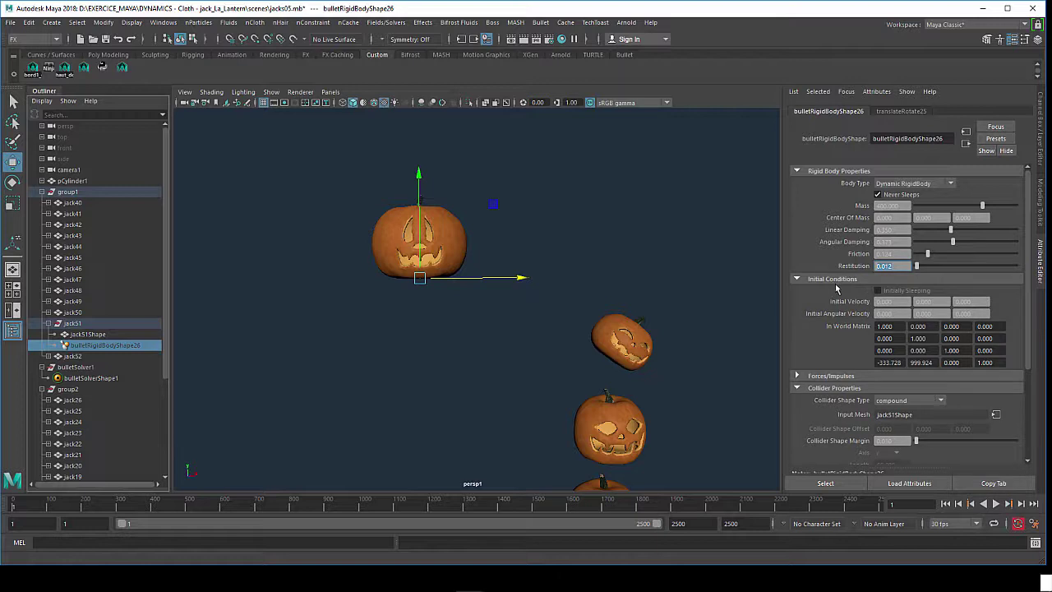
pyautogui.click(835, 379)
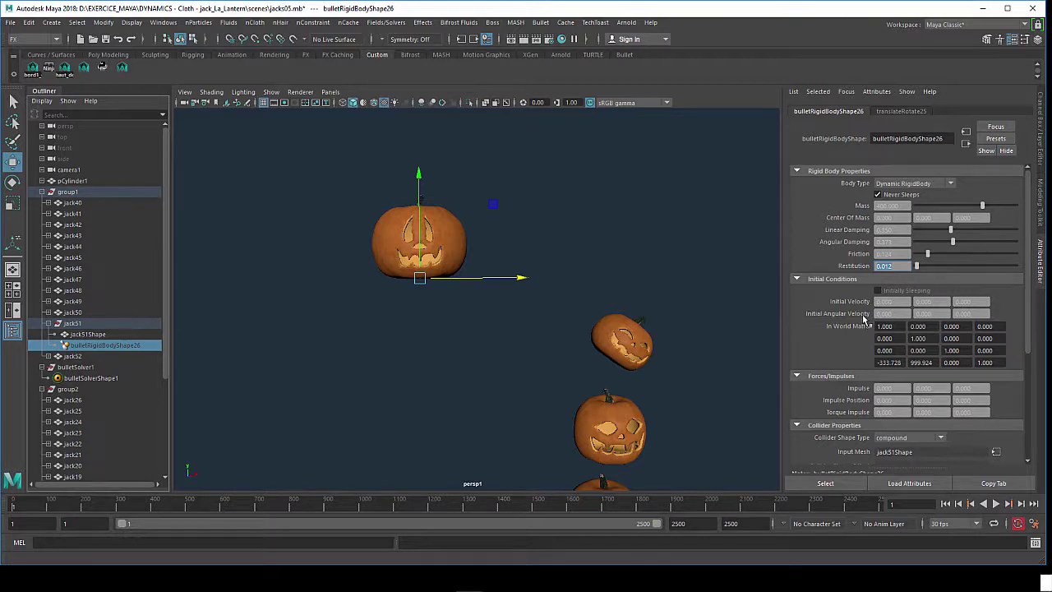
# Zoom the viewport out and back in on the pumpkin columns.
pyautogui.scroll(-2, 702, 371)
pyautogui.scroll(-2, 669, 291)
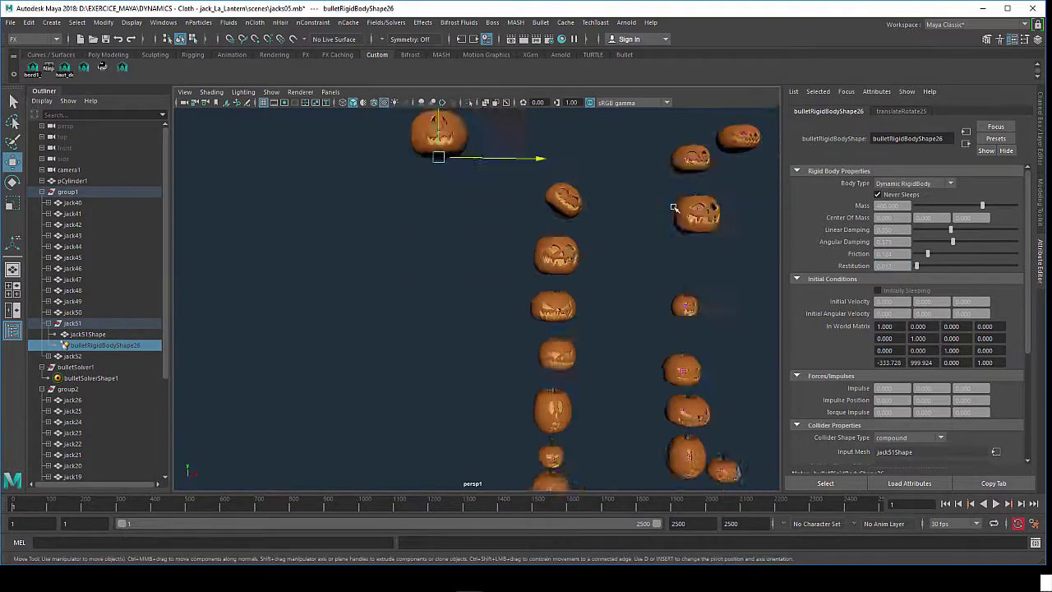
pyautogui.scroll(-2, 666, 317)
pyautogui.scroll(-2, 665, 247)
pyautogui.scroll(-2, 665, 205)
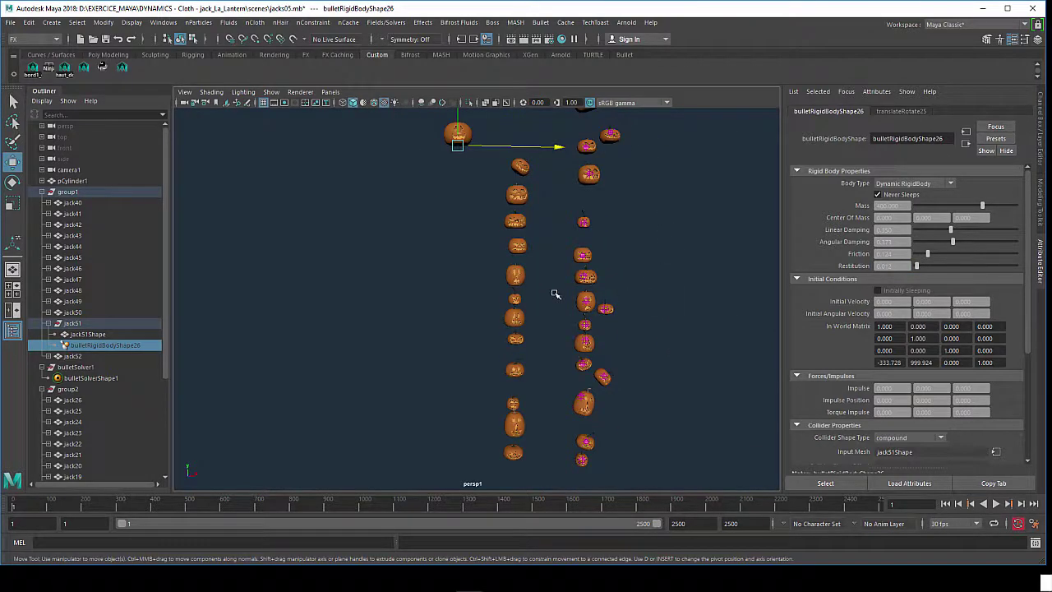
pyautogui.scroll(2, 566, 272)
pyautogui.scroll(2, 562, 296)
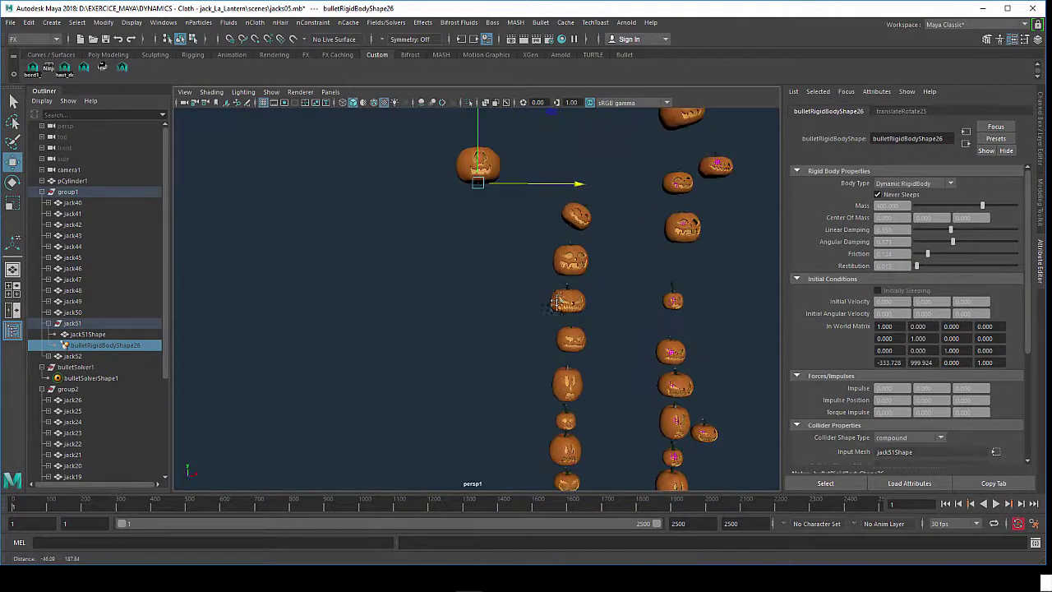
pyautogui.scroll(1, 560, 395)
pyautogui.scroll(2, 542, 366)
pyautogui.scroll(1, 536, 364)
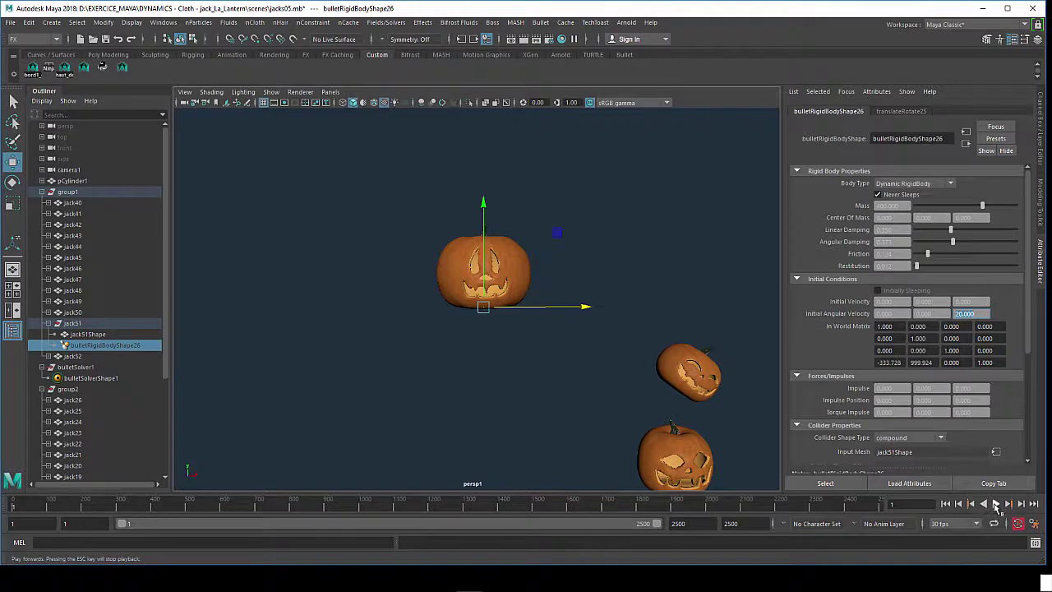
# Test-play the spin, then set the middle Initial Angular Velocity value to 10.
pyautogui.click(996, 505)
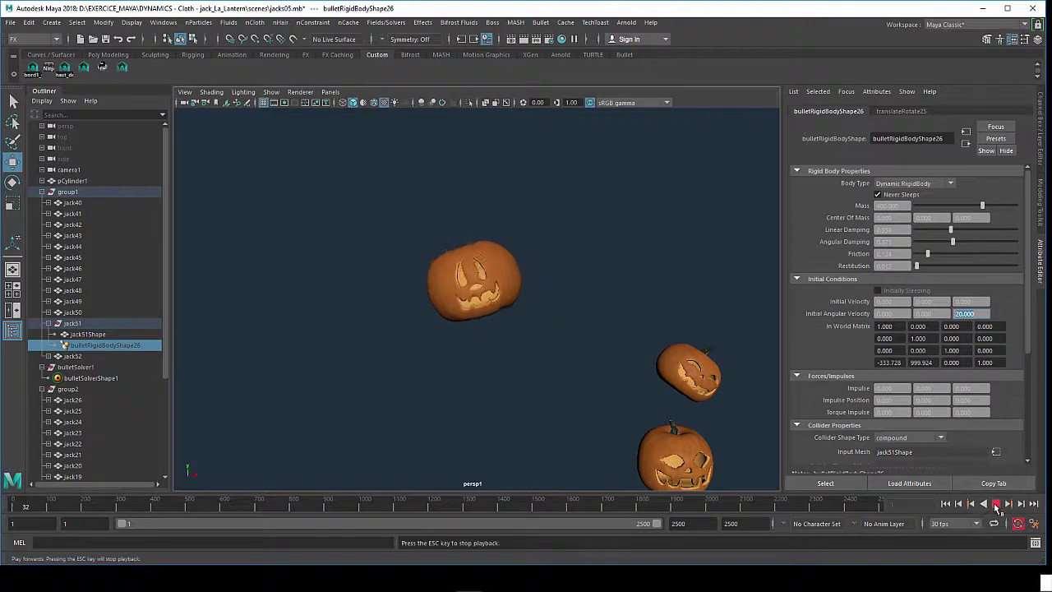
pyautogui.click(946, 504)
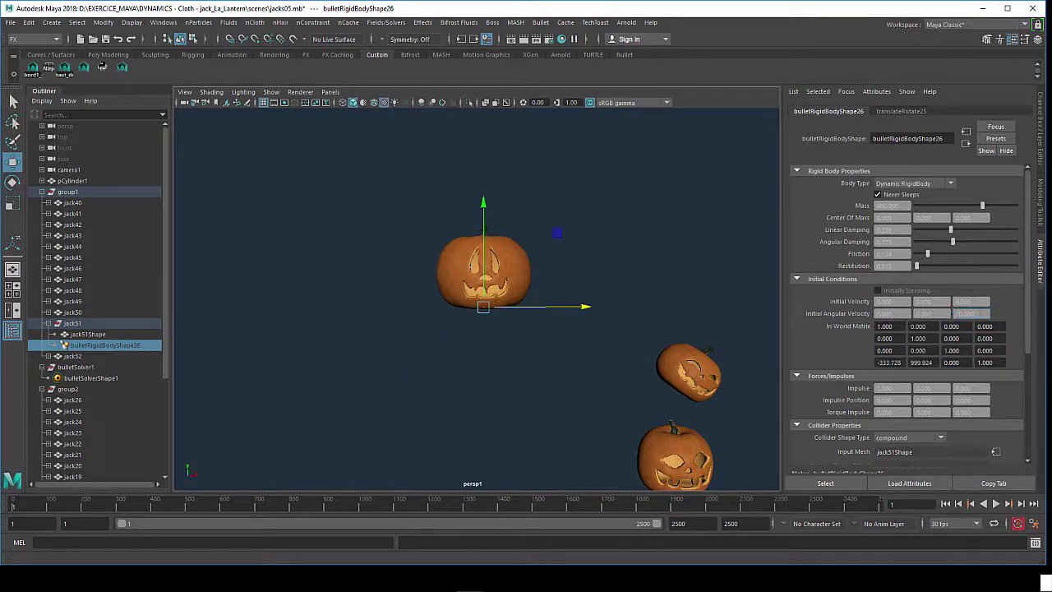
pyautogui.click(954, 314)
pyautogui.press('Return')
pyautogui.write('10')
pyautogui.press('Return')
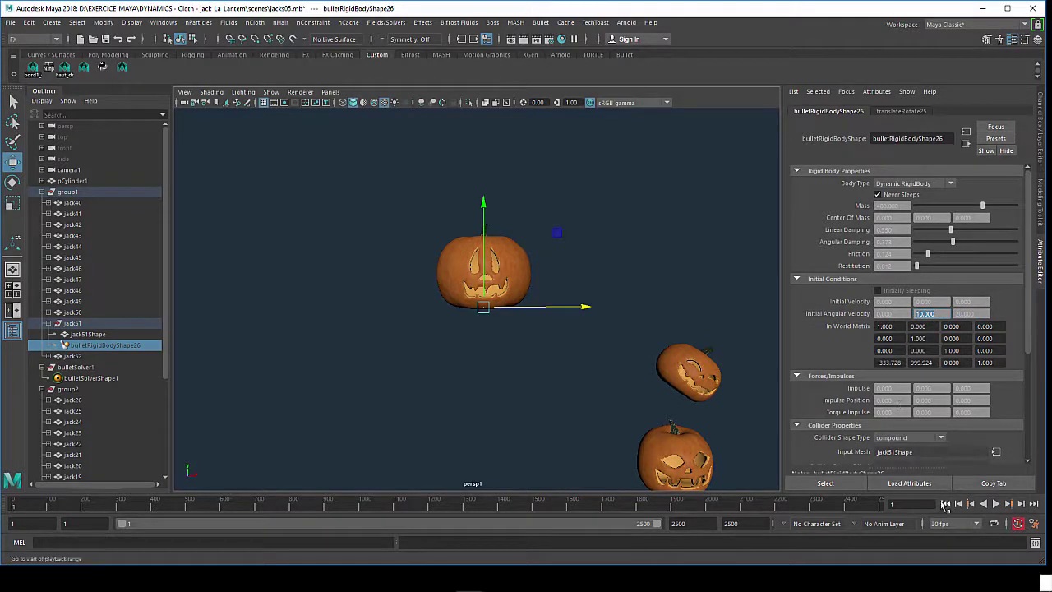
# Test-play the new spin and rewind with Shift+Alt+V to frame 1.
pyautogui.click(996, 504)
pyautogui.click(997, 505)
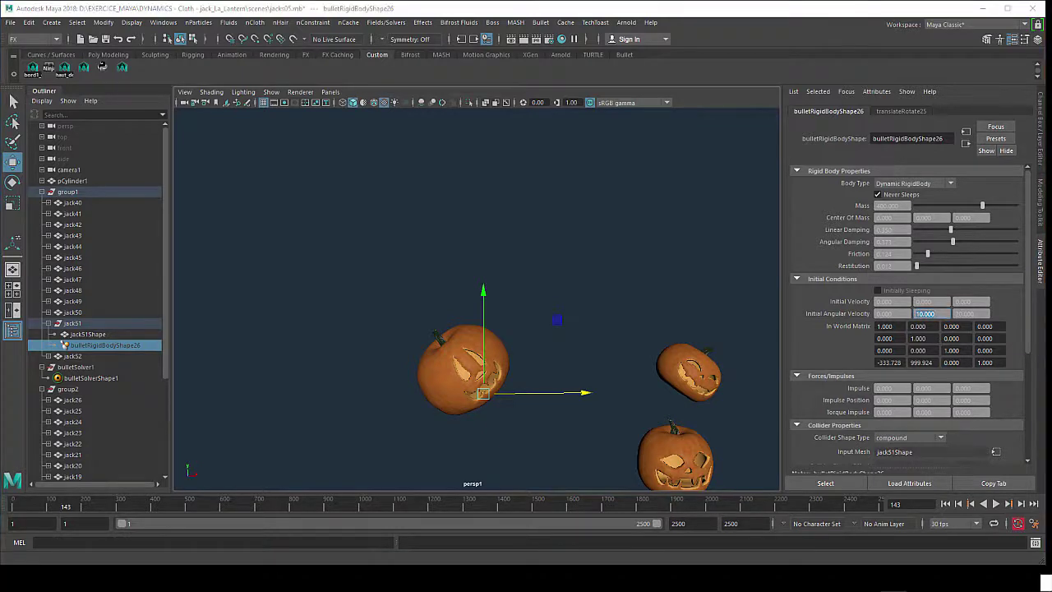
pyautogui.hotkey('alt', 'shift', 'v')
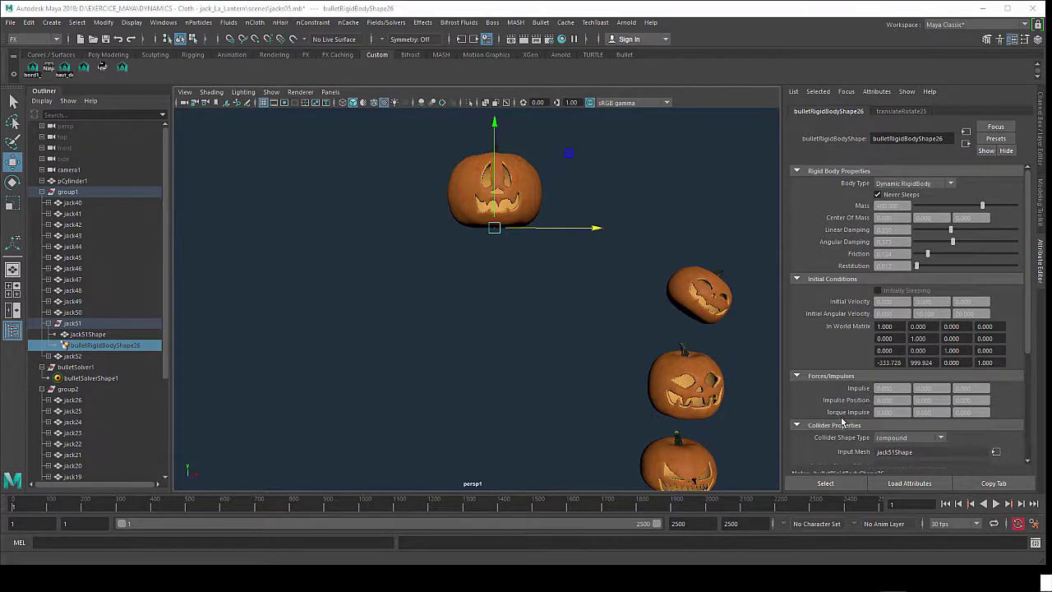
# Set jack51's third Torque Impulse to 10, test the fall twice, and rewind to frame 1.
pyautogui.click(972, 412)
pyautogui.write('2.000')
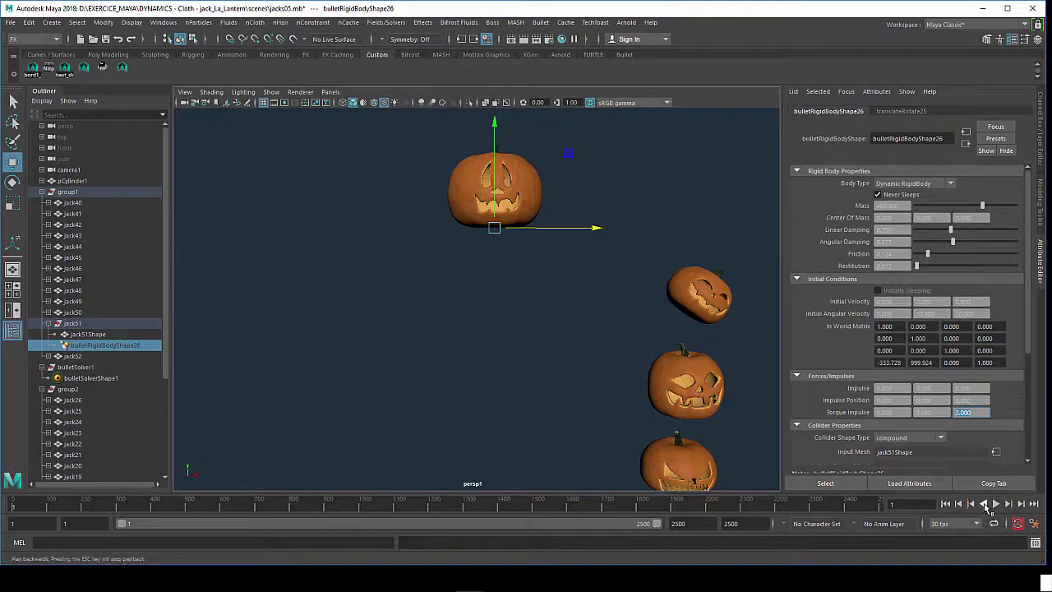
pyautogui.click(996, 504)
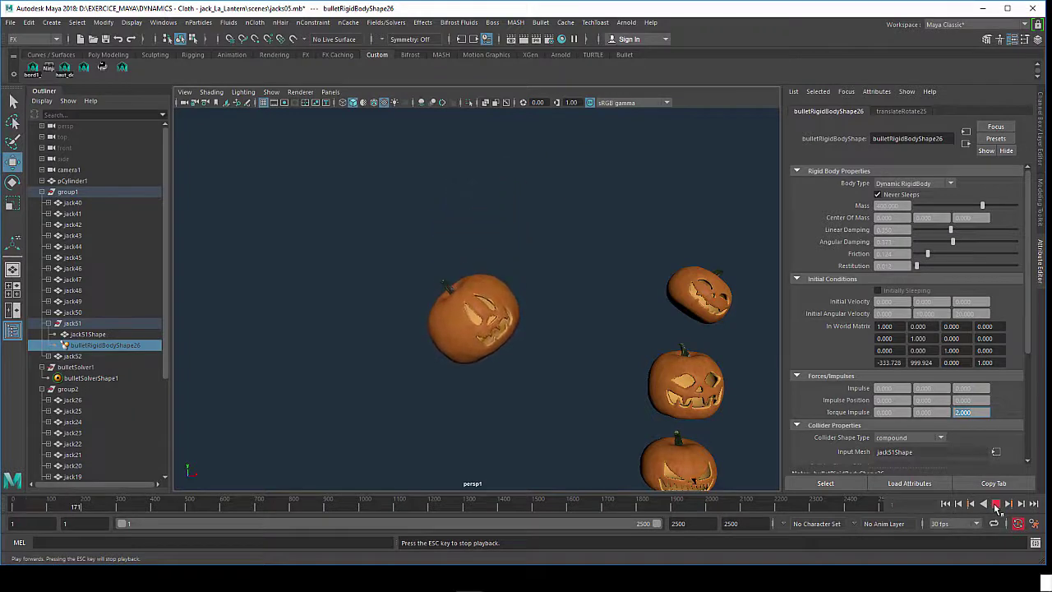
pyautogui.click(996, 504)
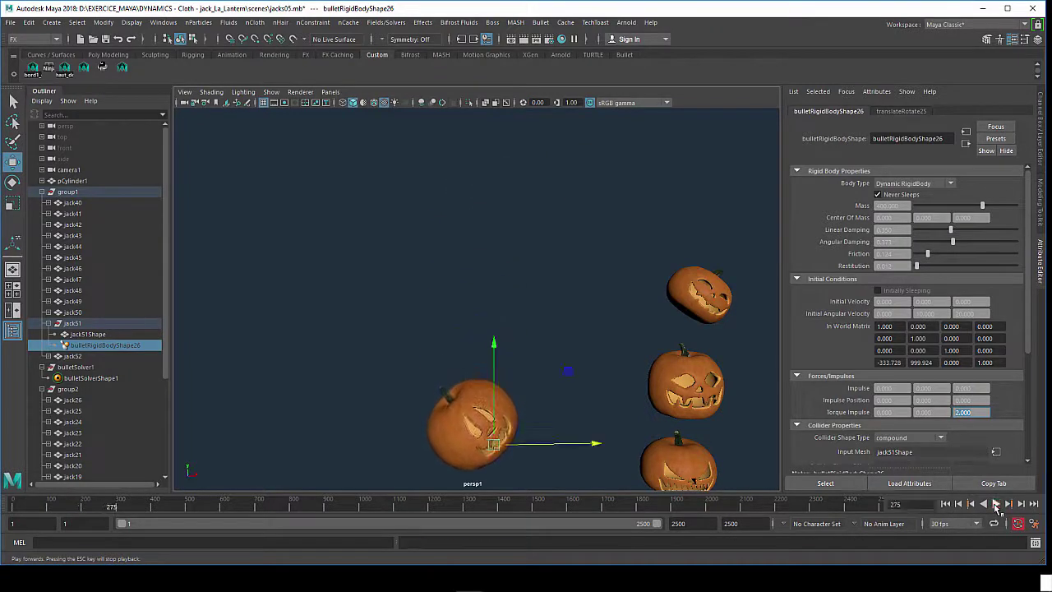
pyautogui.click(946, 504)
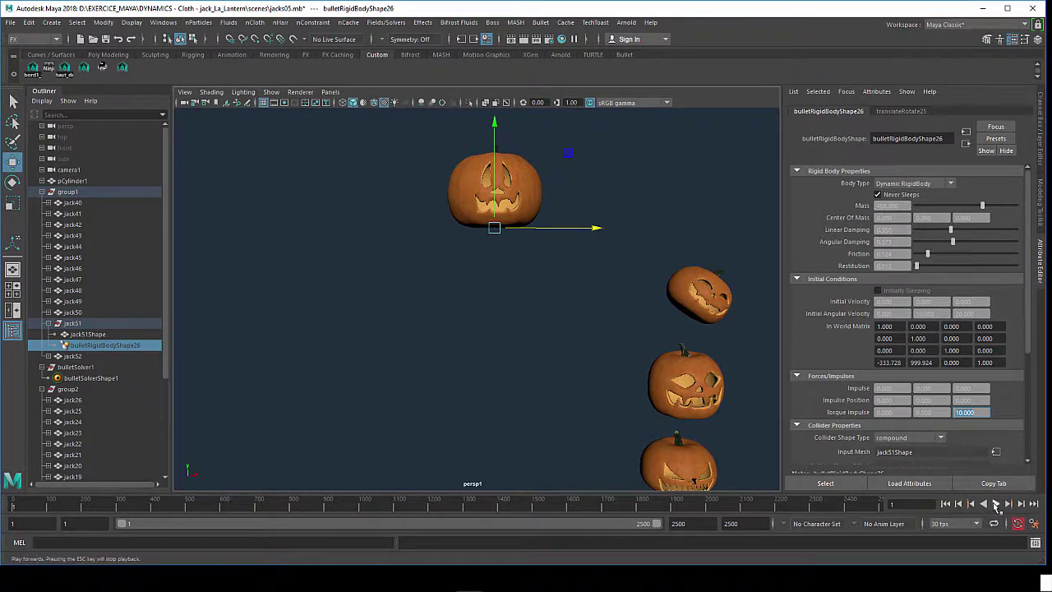
pyautogui.click(996, 504)
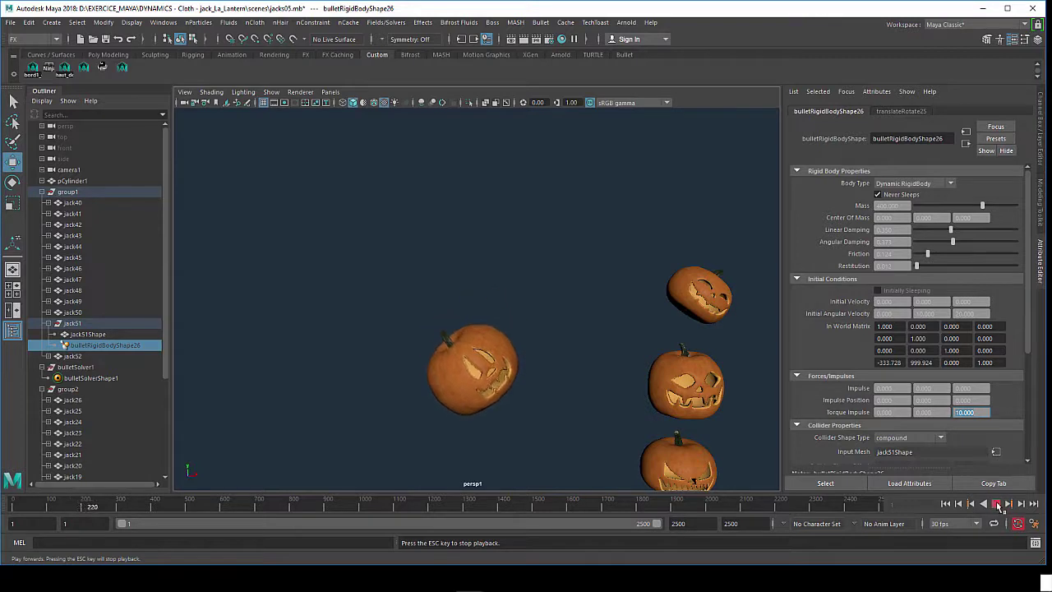
pyautogui.click(994, 504)
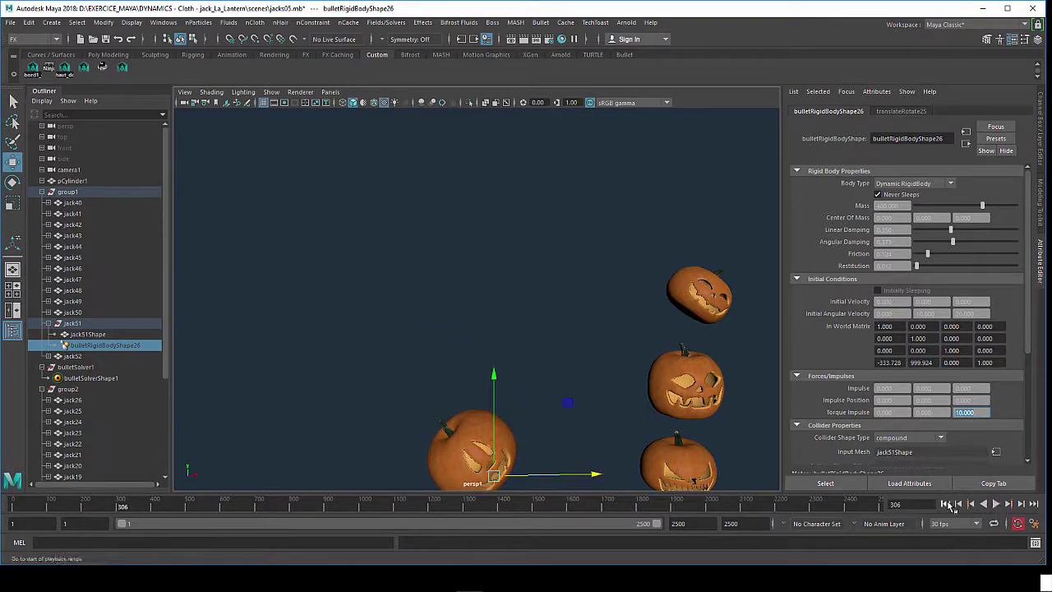
pyautogui.click(948, 504)
pyautogui.press('Return')
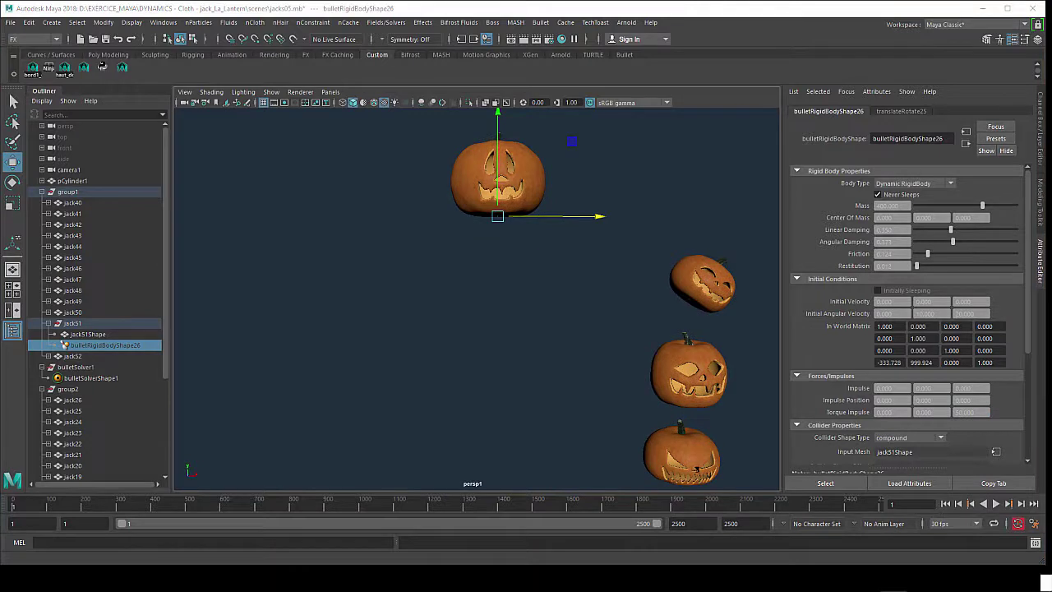
# Reframe the pumpkins, restrict the pumpkin's movement to X, and test-play the top pumpkin's fall.
pyautogui.keyDown('alt'); pyautogui.moveTo(472, 247); pyautogui.dragTo(486, 291, button='middle'); pyautogui.keyUp('alt')
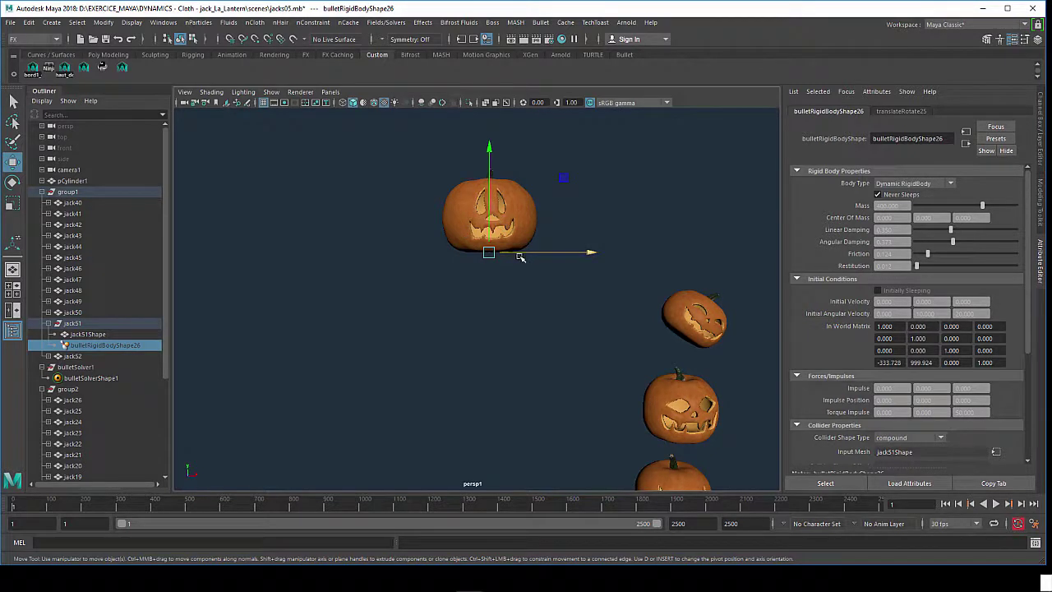
pyautogui.click(520, 257)
pyautogui.keyDown('alt'); pyautogui.moveTo(528, 294); pyautogui.dragTo(545, 285, button='middle'); pyautogui.keyUp('alt')
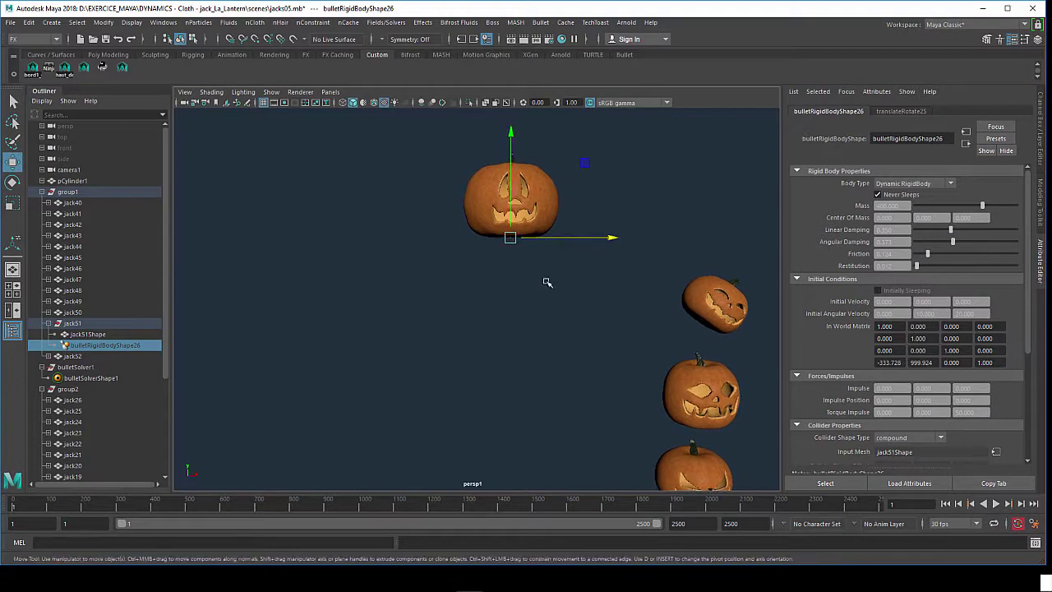
pyautogui.click(995, 504)
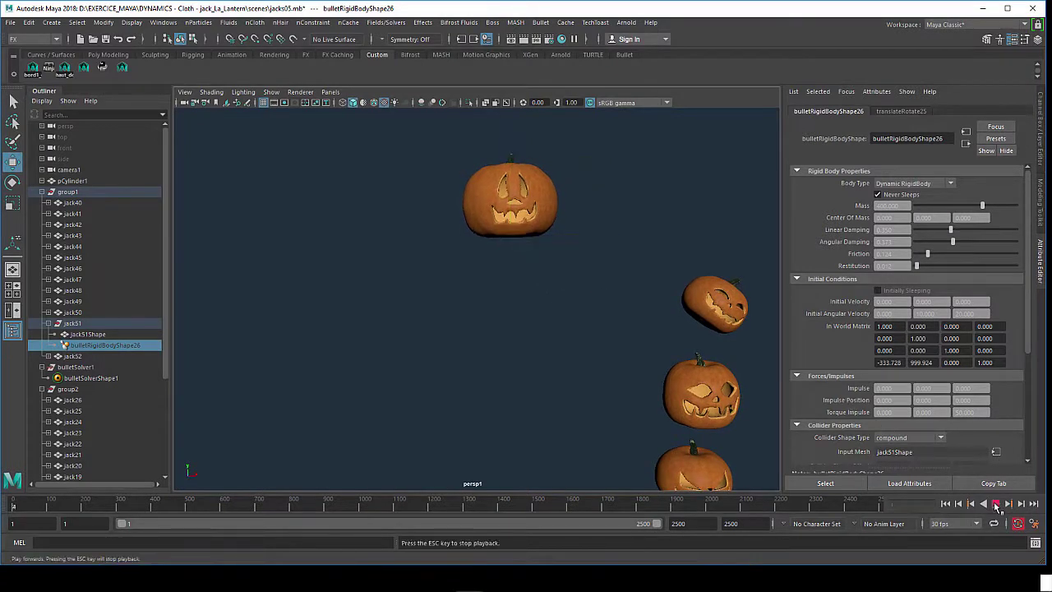
pyautogui.click(995, 504)
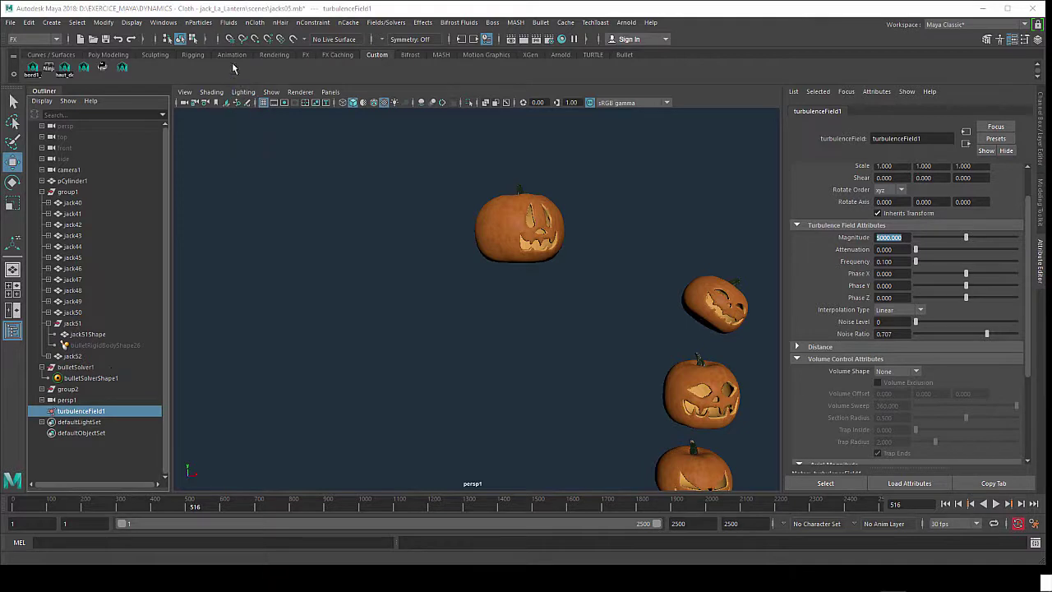
# Select jack51 and bring up Windows > Relationship Editors > Dynamic Relationships.
pyautogui.click(69, 324)
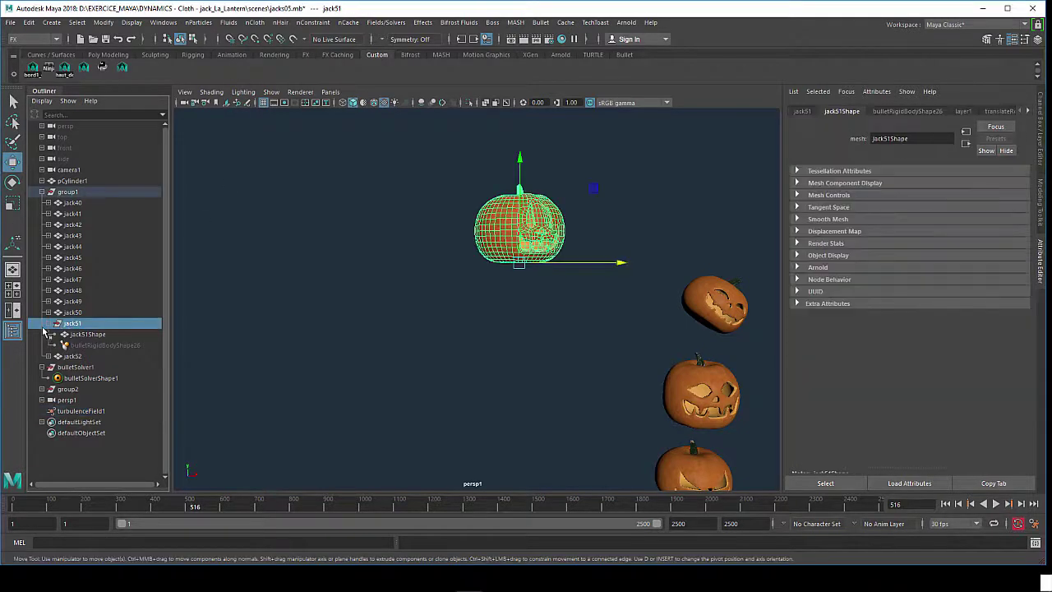
pyautogui.click(423, 23)
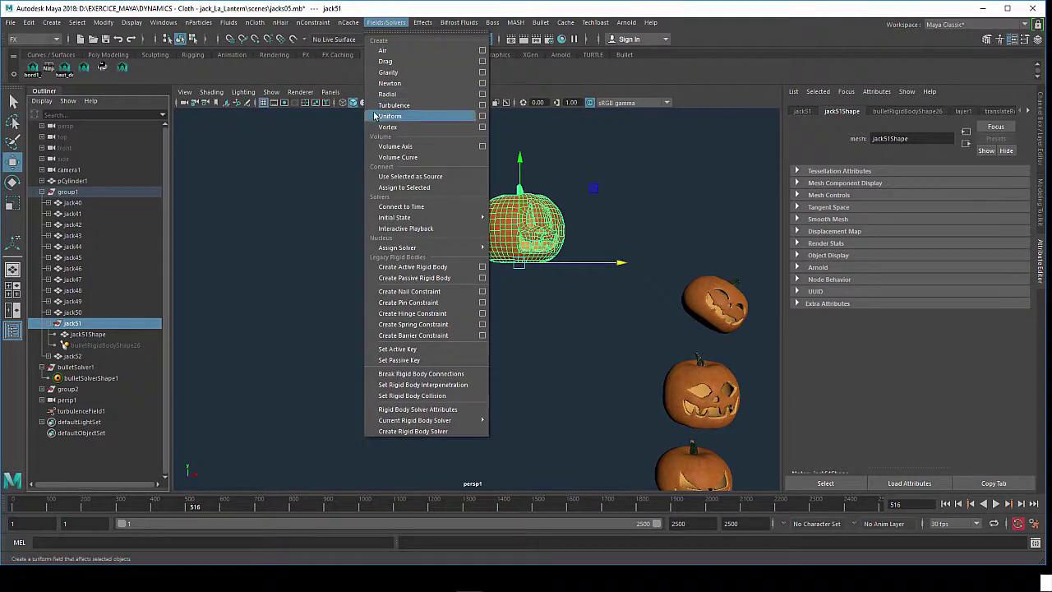
pyautogui.click(727, 108)
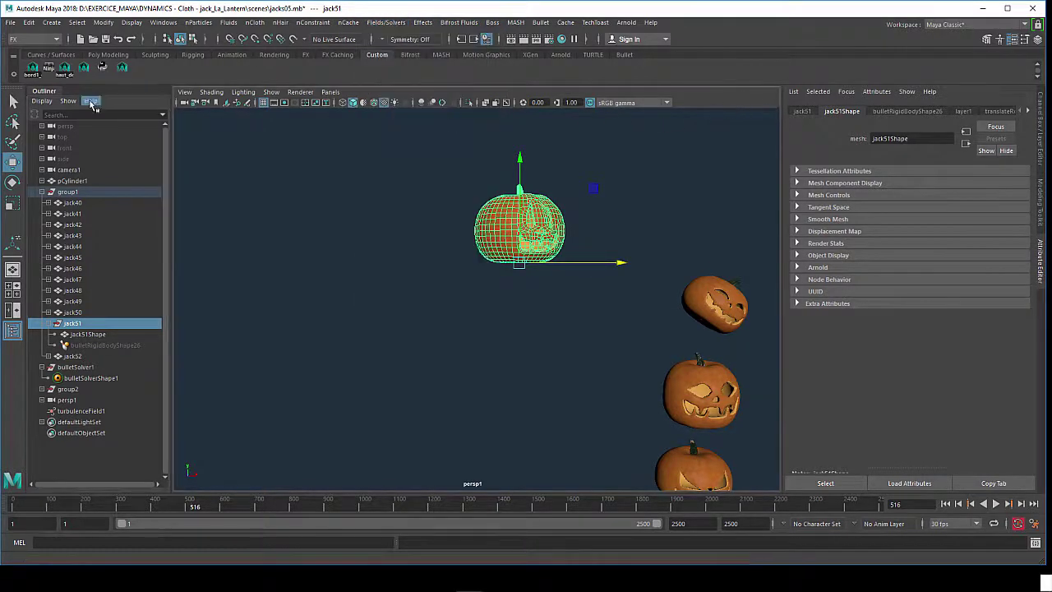
pyautogui.click(168, 23)
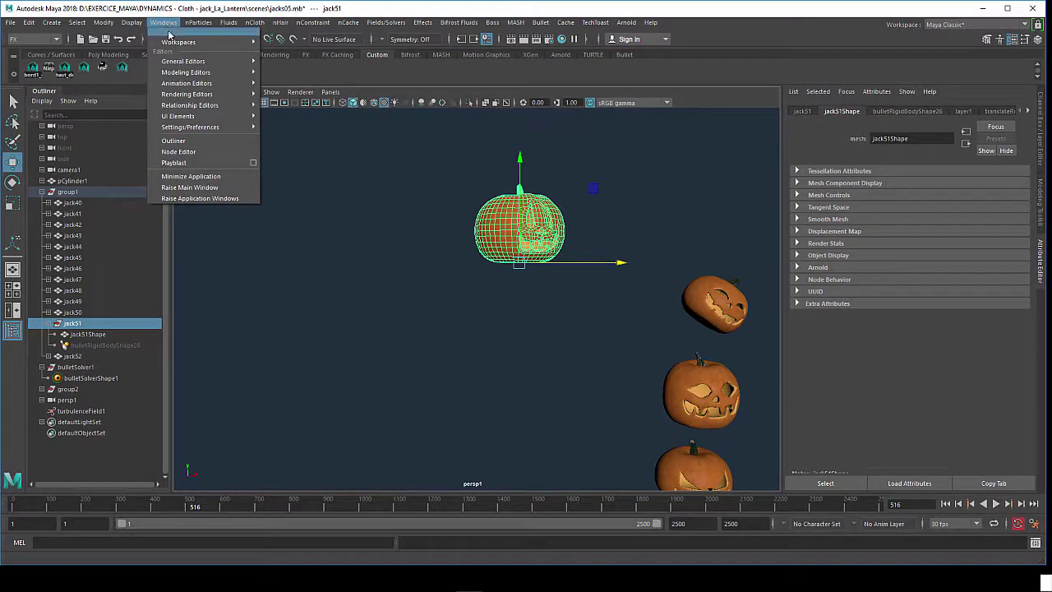
pyautogui.moveTo(190, 106)
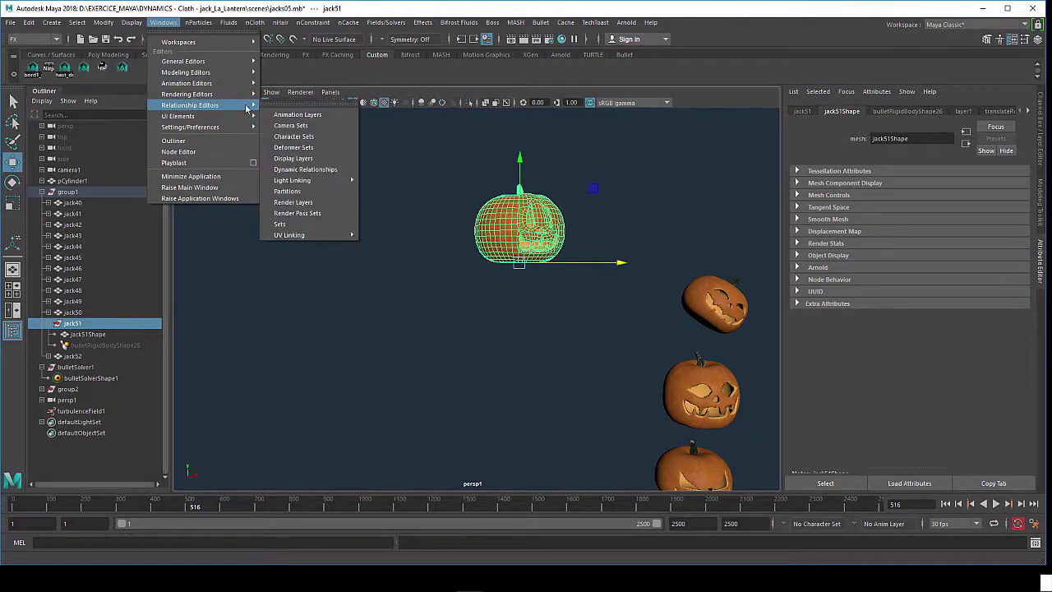
pyautogui.click(306, 172)
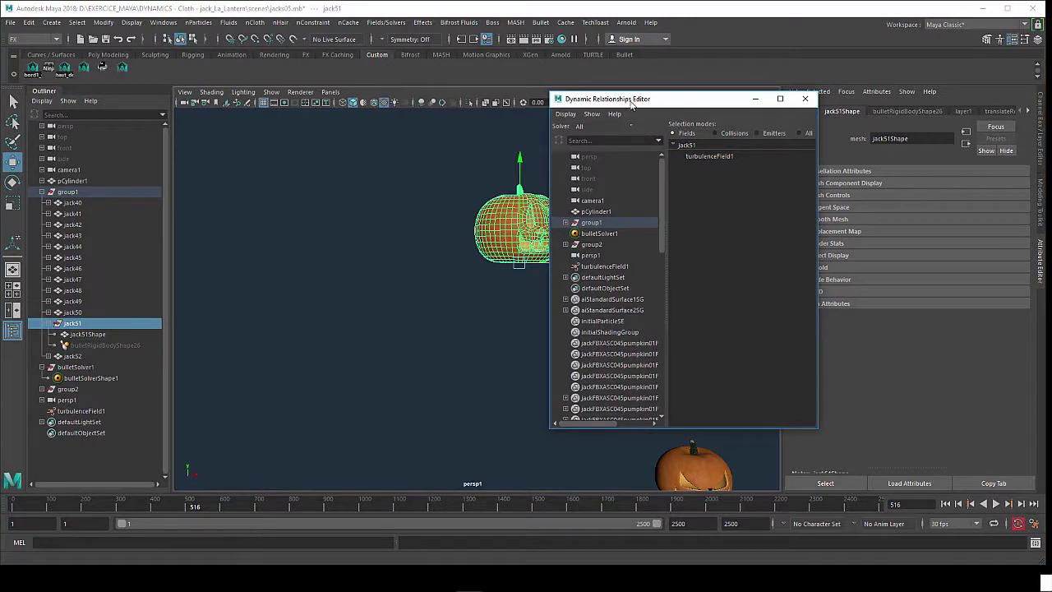
# Expand group1, connect jack51 to turbulenceField1, and close the Dynamic Relationships Editor.
pyautogui.moveTo(635, 99); pyautogui.dragTo(210, 63)
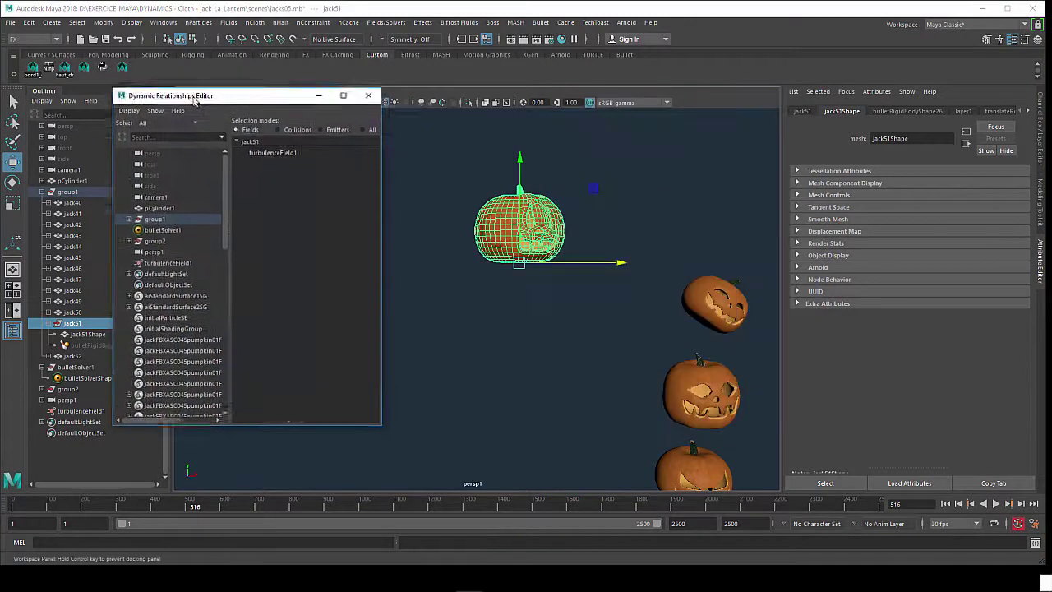
pyautogui.click(68, 324)
pyautogui.click(141, 189)
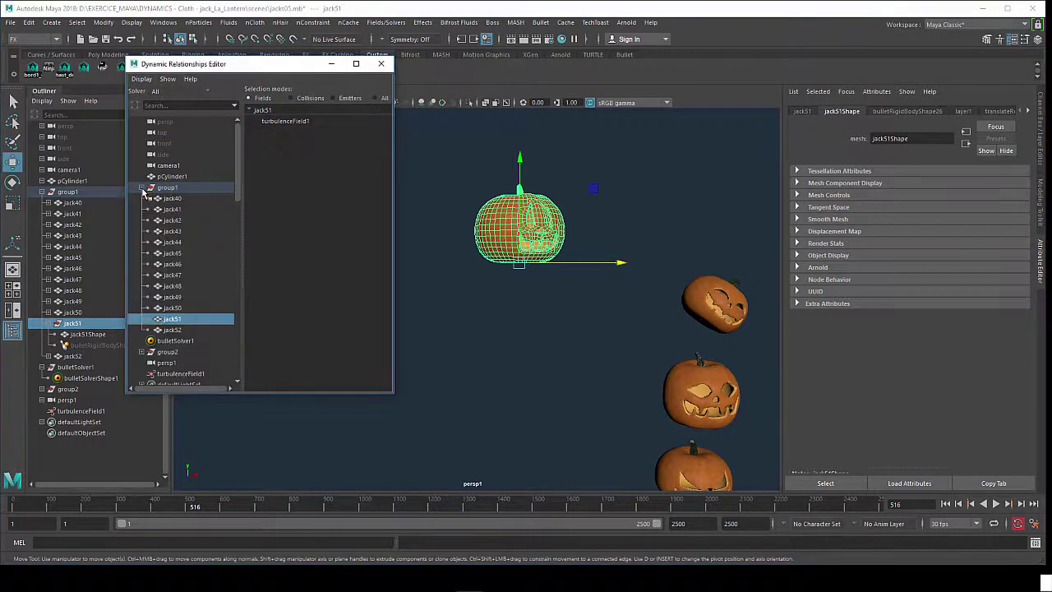
pyautogui.click(282, 124)
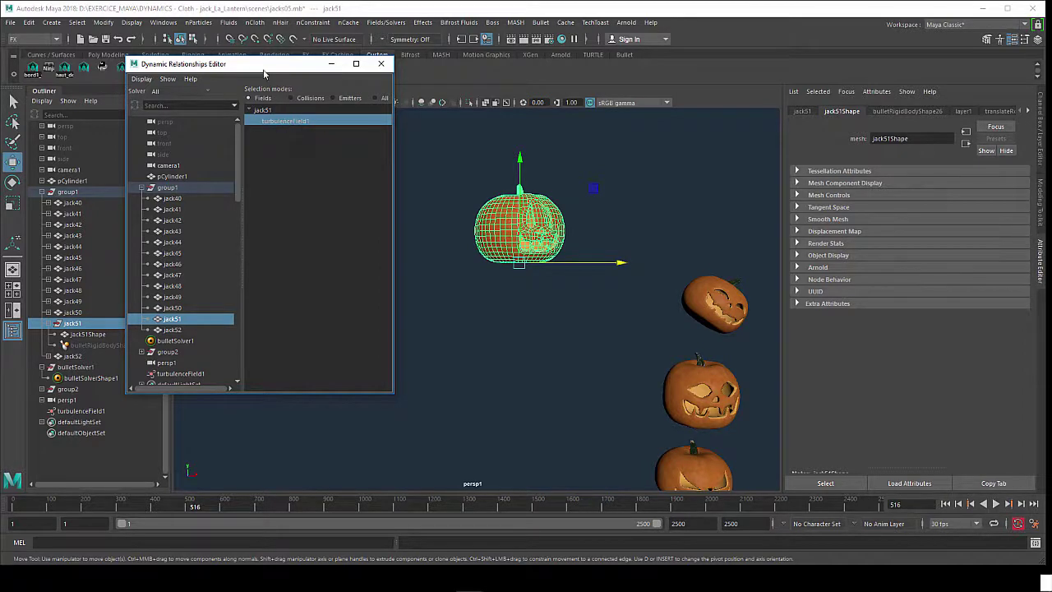
pyautogui.moveTo(263, 71); pyautogui.dragTo(281, 74)
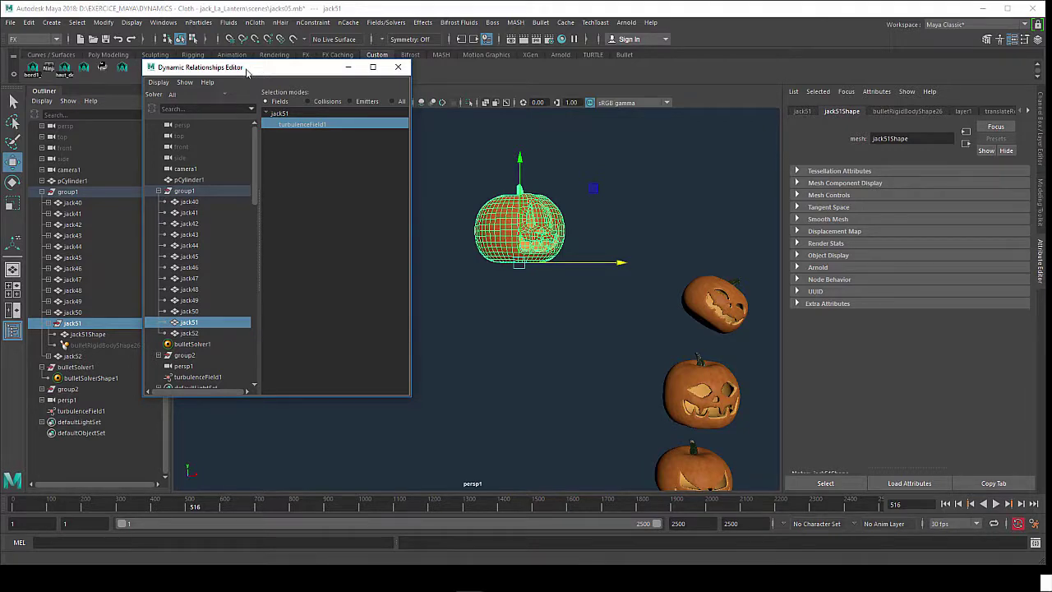
pyautogui.moveTo(246, 72); pyautogui.dragTo(827, 127)
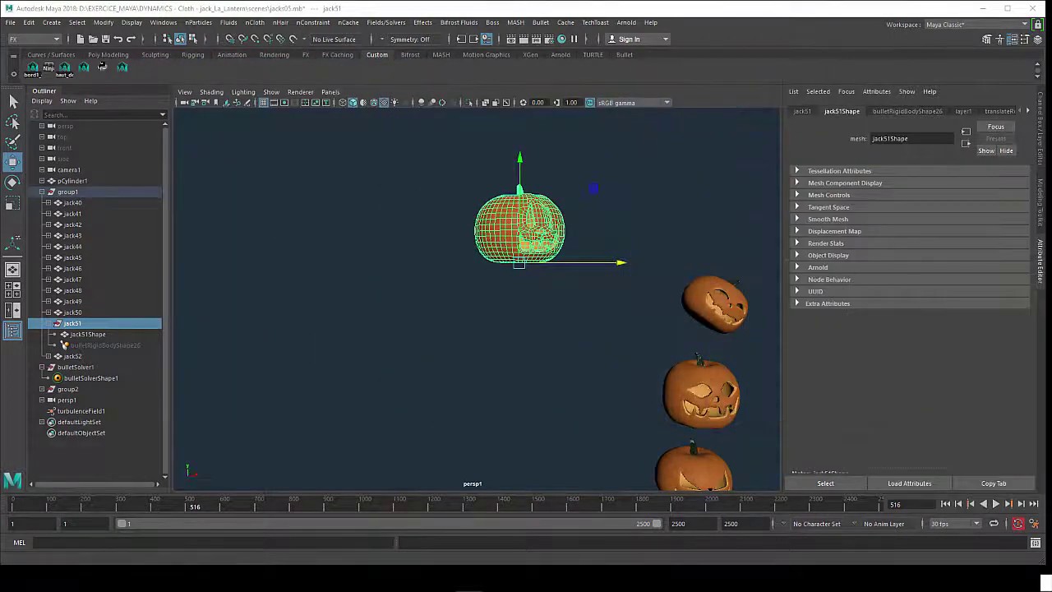
# Select turbulenceField1 and test-play the simulation with the turbulence applied.
pyautogui.click(80, 410)
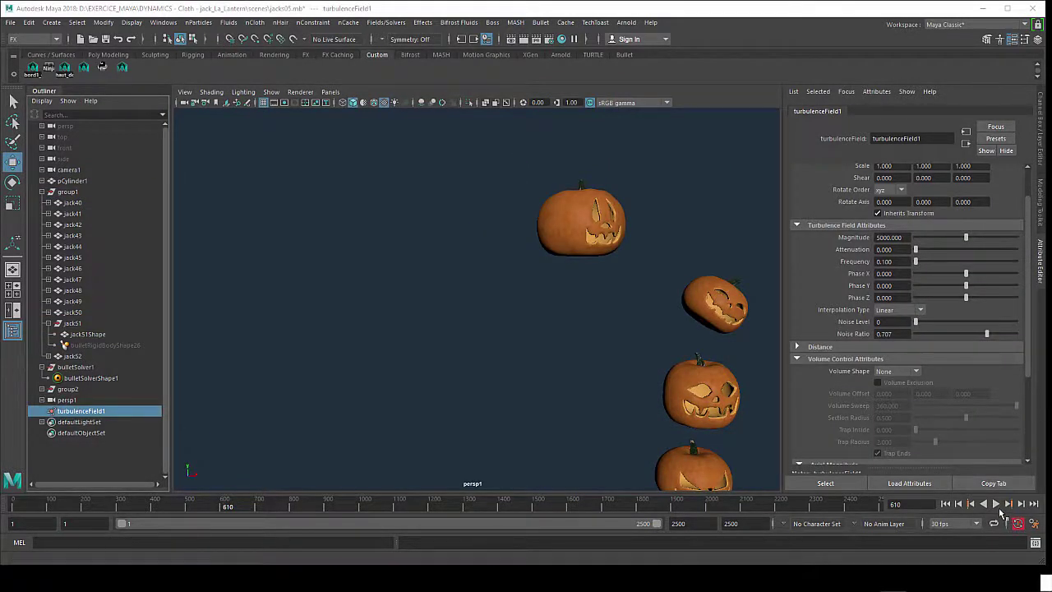
pyautogui.click(995, 505)
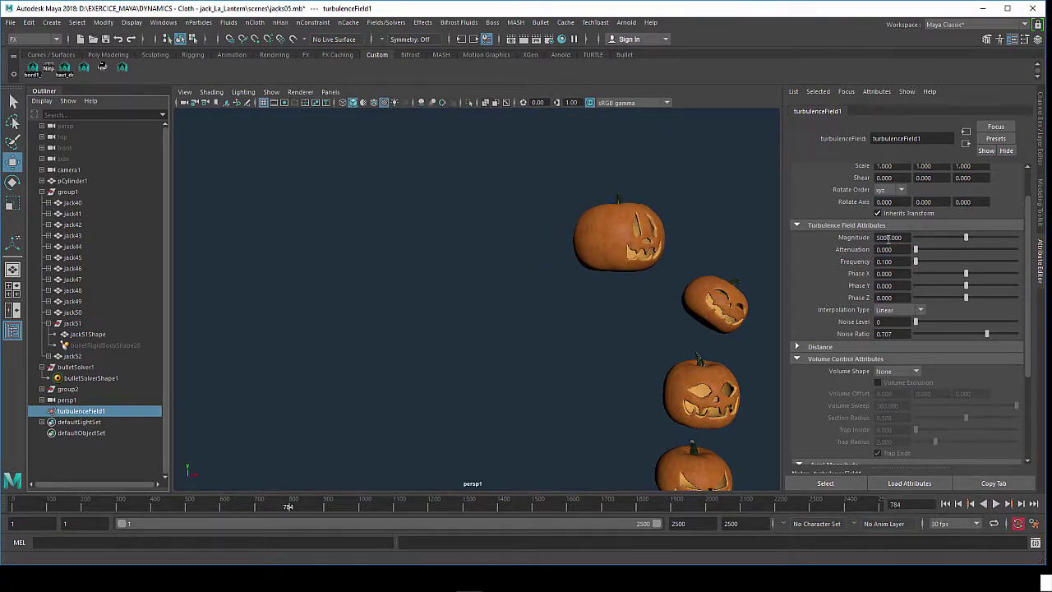
pyautogui.click(997, 505)
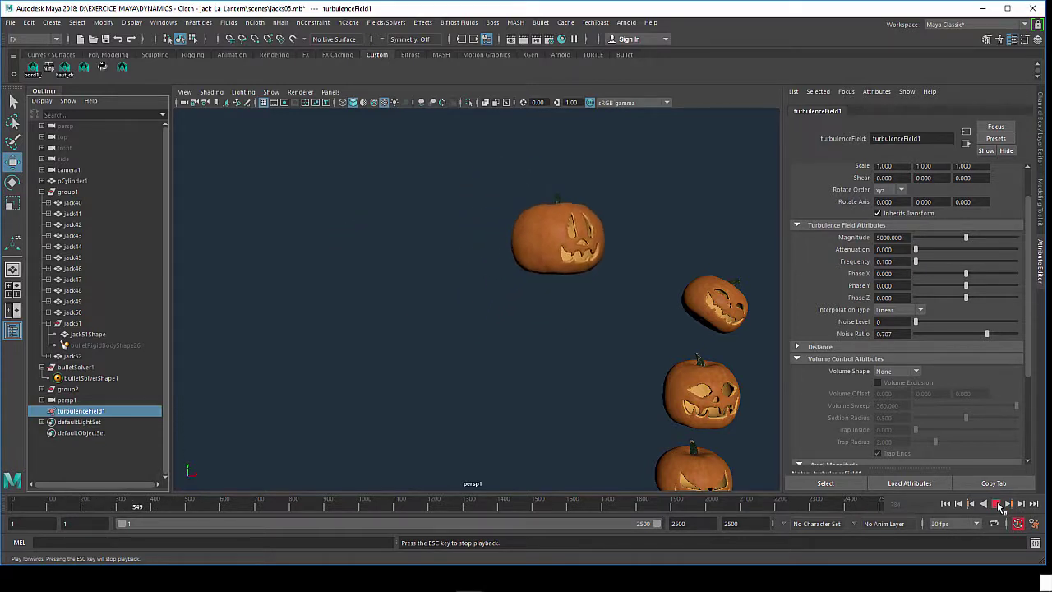
pyautogui.click(998, 505)
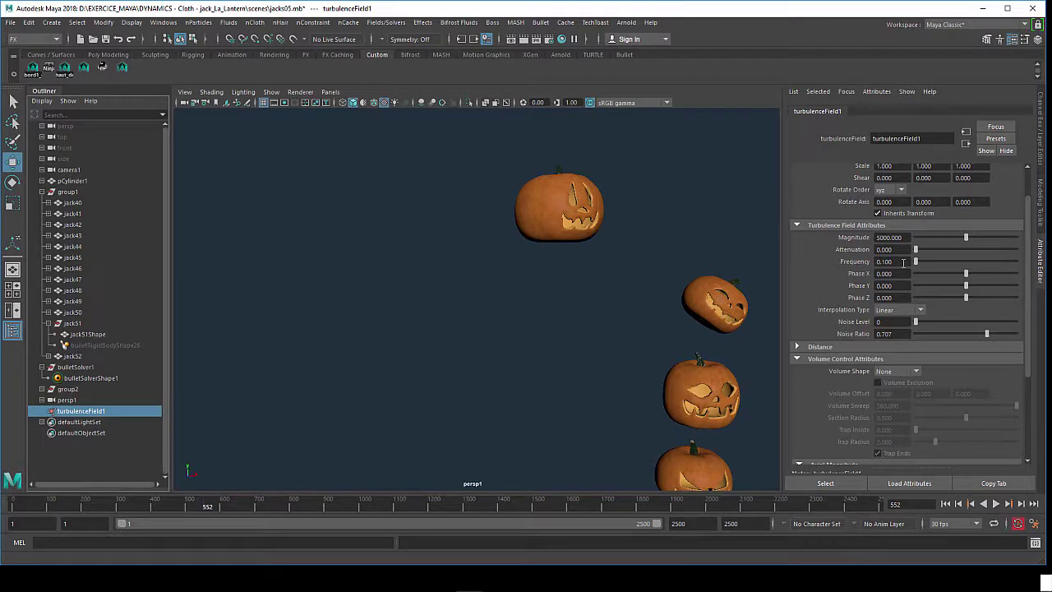
# Set the turbulence Frequency to 1, test-play, rewind to frame 1, and show the Channel Box/Layer Editor.
pyautogui.moveTo(904, 261); pyautogui.dragTo(861, 265)
pyautogui.write('0.500')
pyautogui.click(996, 505)
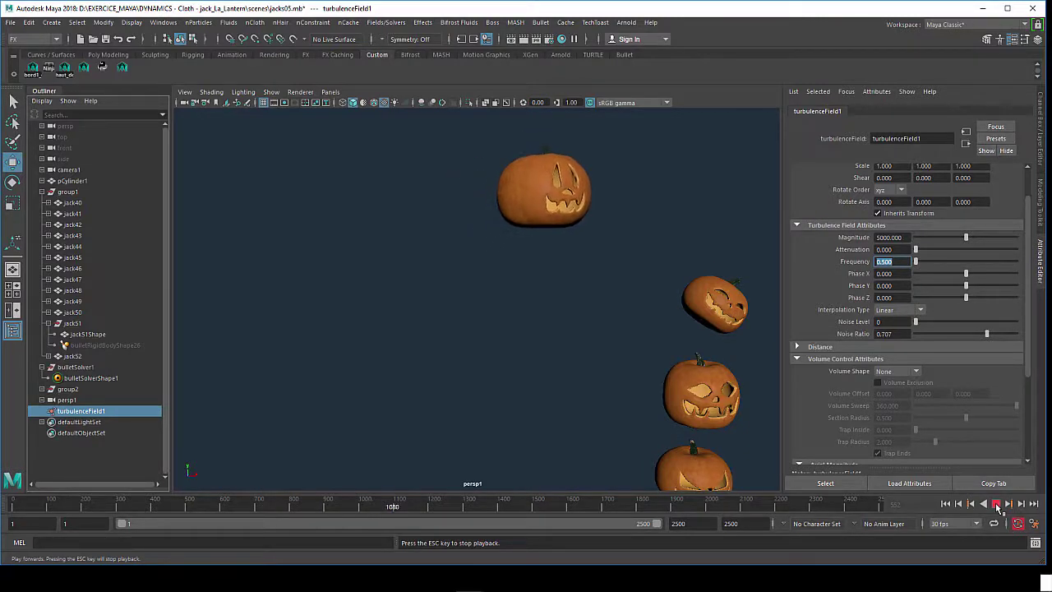
pyautogui.click(997, 505)
pyautogui.write('1')
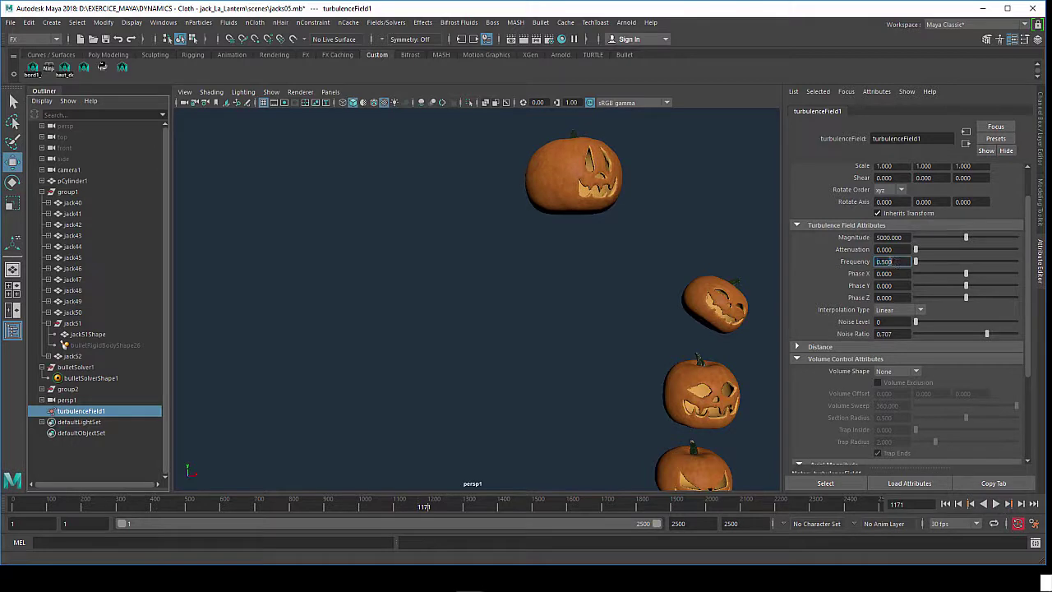
pyautogui.press('Return')
pyautogui.click(996, 504)
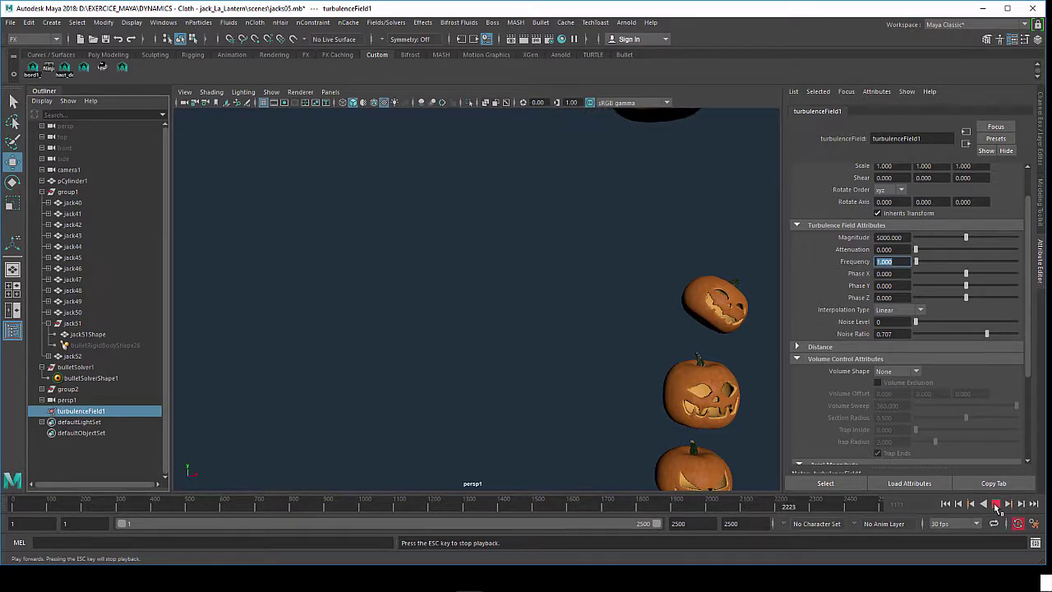
pyautogui.click(997, 507)
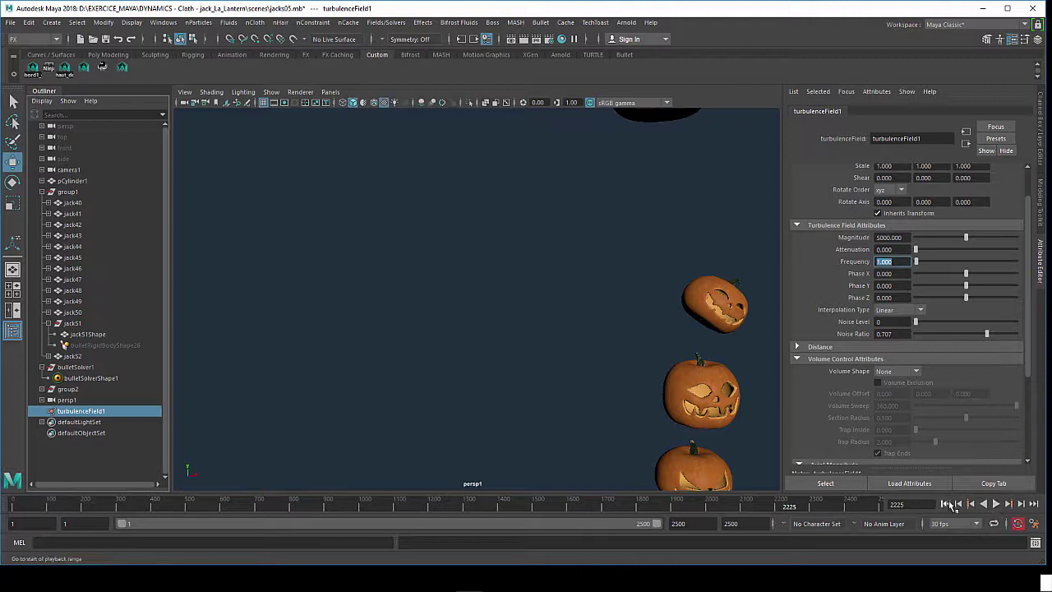
pyautogui.click(947, 503)
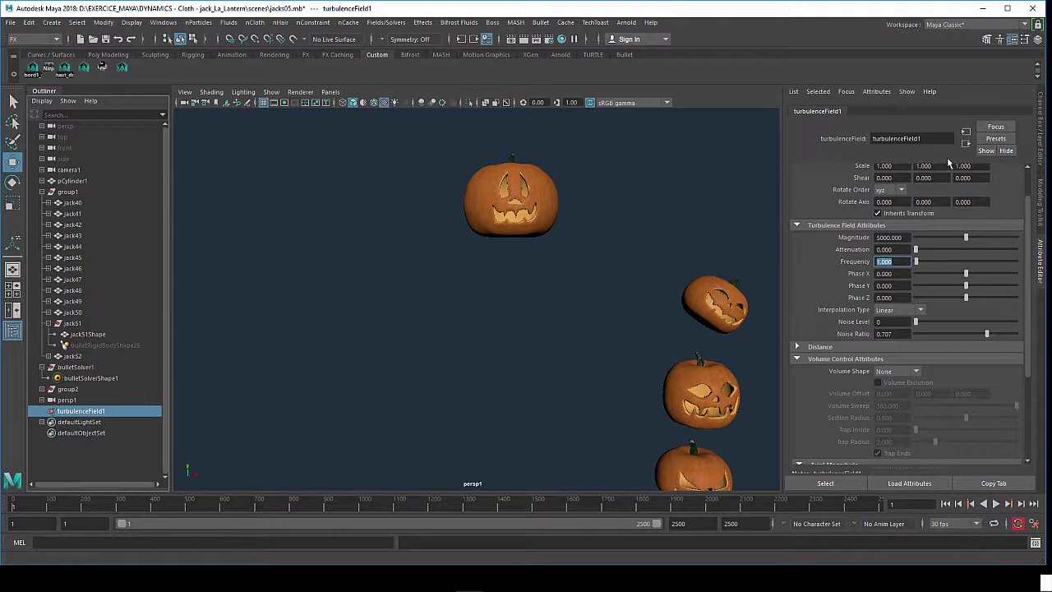
pyautogui.click(1043, 151)
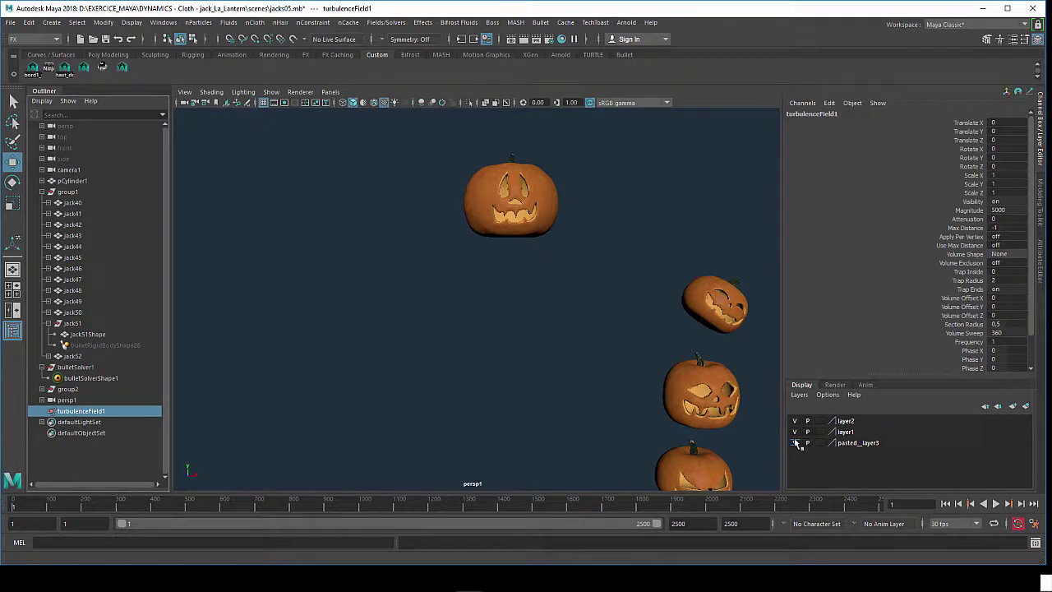
# Zoom out, select pCylinder1, and orbit and pan around it for a close view.
pyautogui.scroll(-2, 663, 384)
pyautogui.keyDown('alt'); pyautogui.moveTo(658, 385); pyautogui.dragTo(477, 376, button='middle'); pyautogui.keyUp('alt')
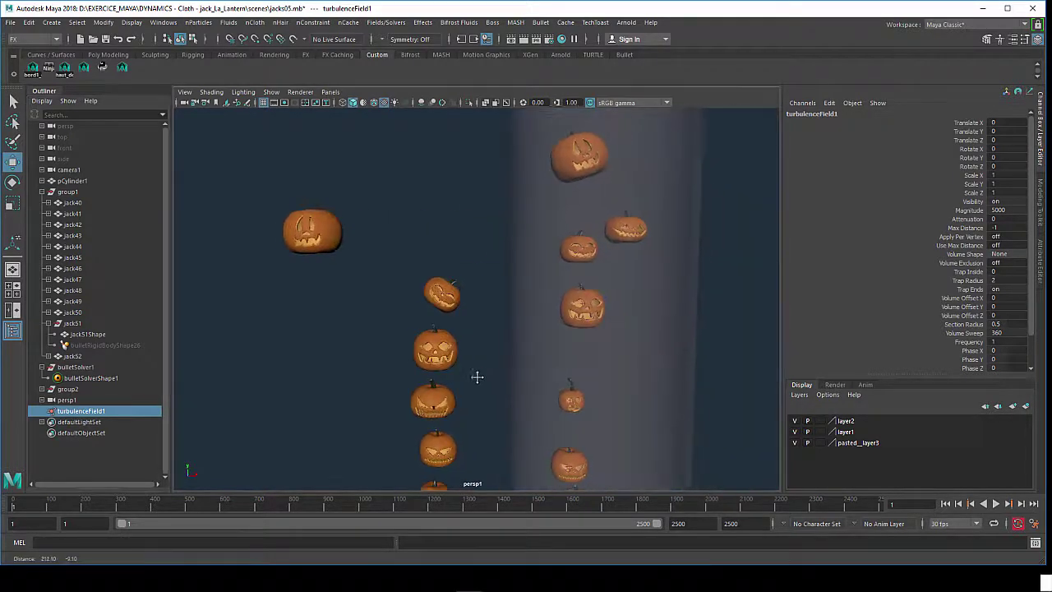
pyautogui.click(654, 342)
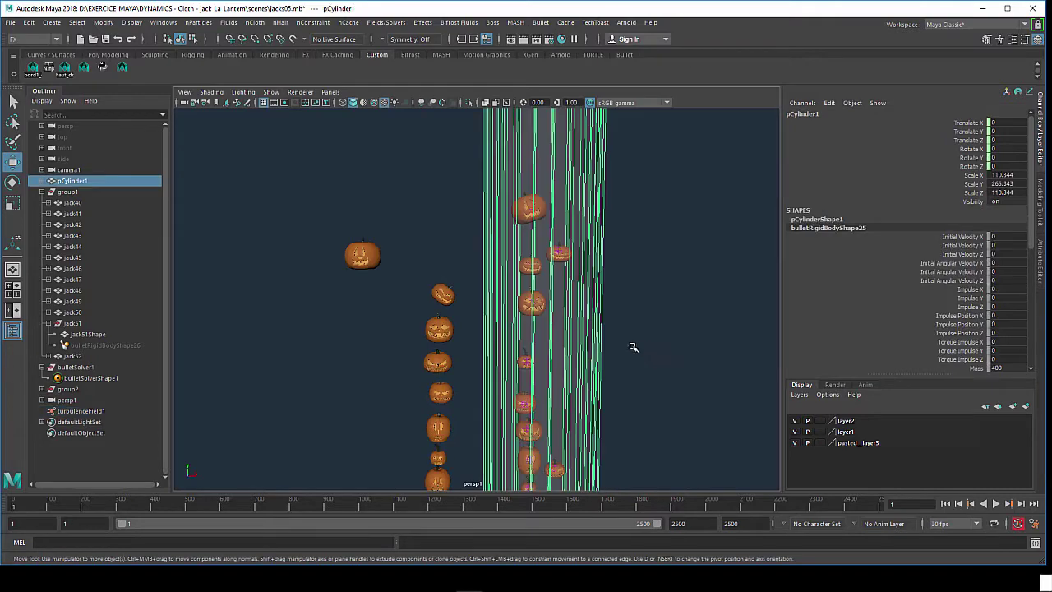
pyautogui.moveTo(634, 352)
pyautogui.keyDown('alt'); pyautogui.mouseDown()
pyautogui.moveTo(596, 365)
pyautogui.moveTo(592, 206)
pyautogui.mouseUp(); pyautogui.keyUp('alt')
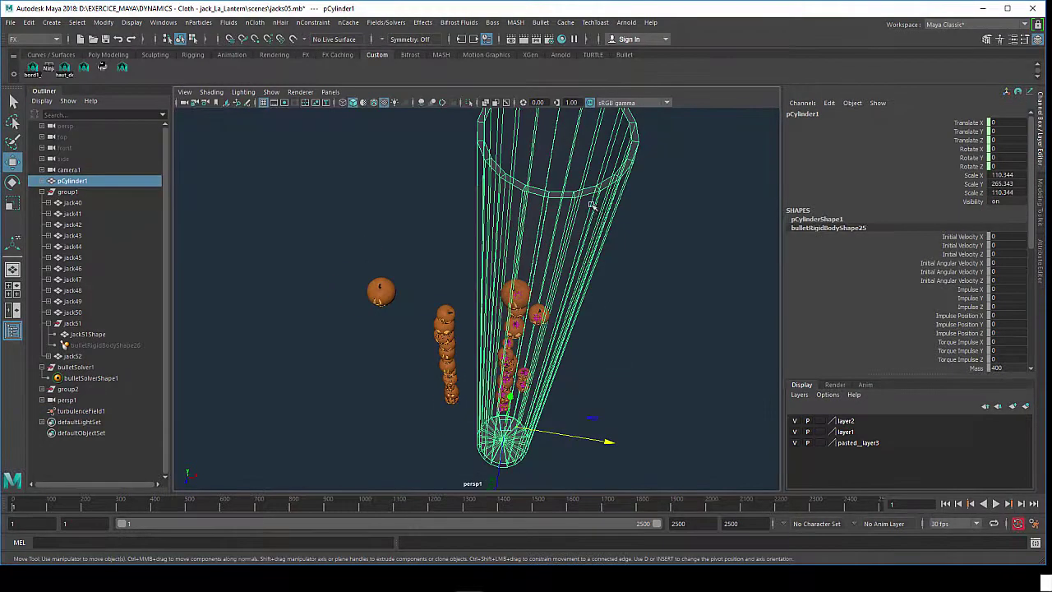
pyautogui.moveTo(589, 253)
pyautogui.keyDown('alt'); pyautogui.mouseDown()
pyautogui.moveTo(578, 272)
pyautogui.moveTo(562, 268)
pyautogui.moveTo(595, 207)
pyautogui.moveTo(568, 235)
pyautogui.moveTo(574, 222)
pyautogui.mouseUp(); pyautogui.keyUp('alt')
pyautogui.moveTo(573, 222)
pyautogui.keyDown('alt'); pyautogui.mouseDown(button='right')
pyautogui.moveTo(559, 272)
pyautogui.moveTo(523, 113)
pyautogui.mouseUp(button='right'); pyautogui.keyUp('alt')
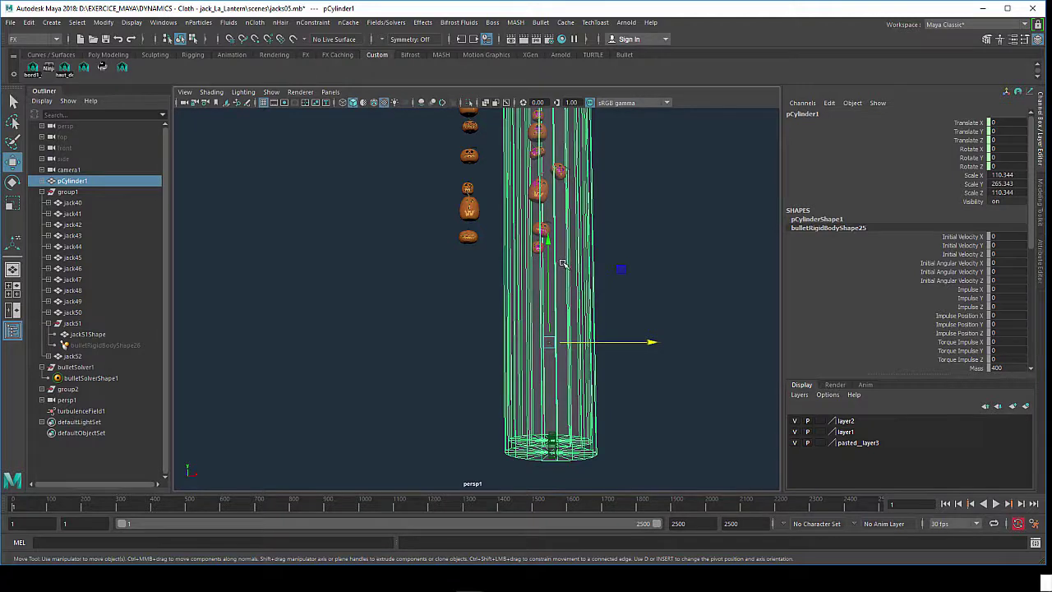
pyautogui.keyDown('alt'); pyautogui.moveTo(564, 263); pyautogui.dragTo(582, 236, button='middle'); pyautogui.keyUp('alt')
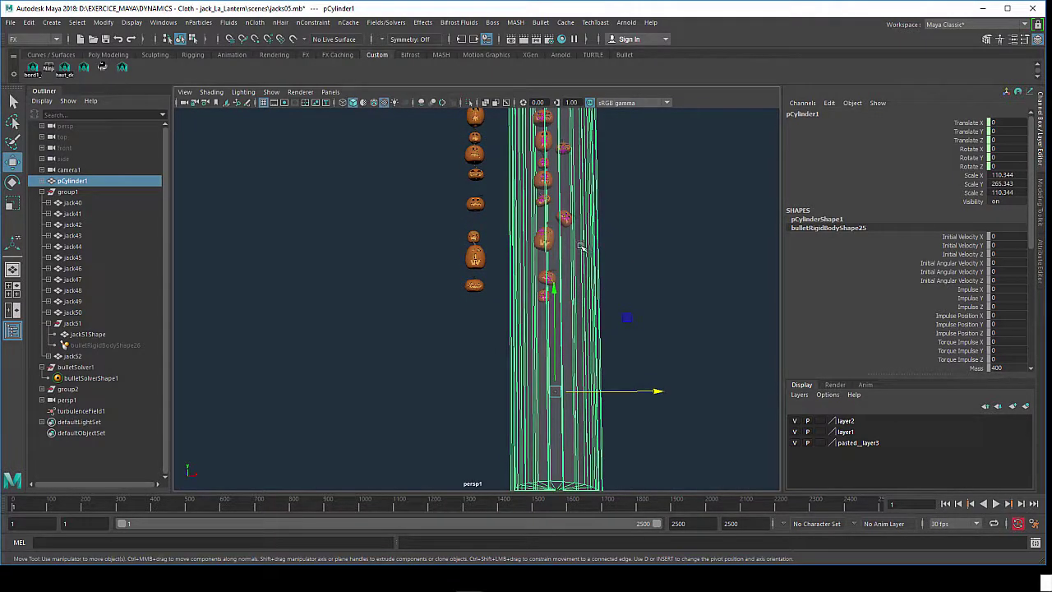
pyautogui.keyDown('alt'); pyautogui.moveTo(567, 240); pyautogui.dragTo(533, 248); pyautogui.keyUp('alt')
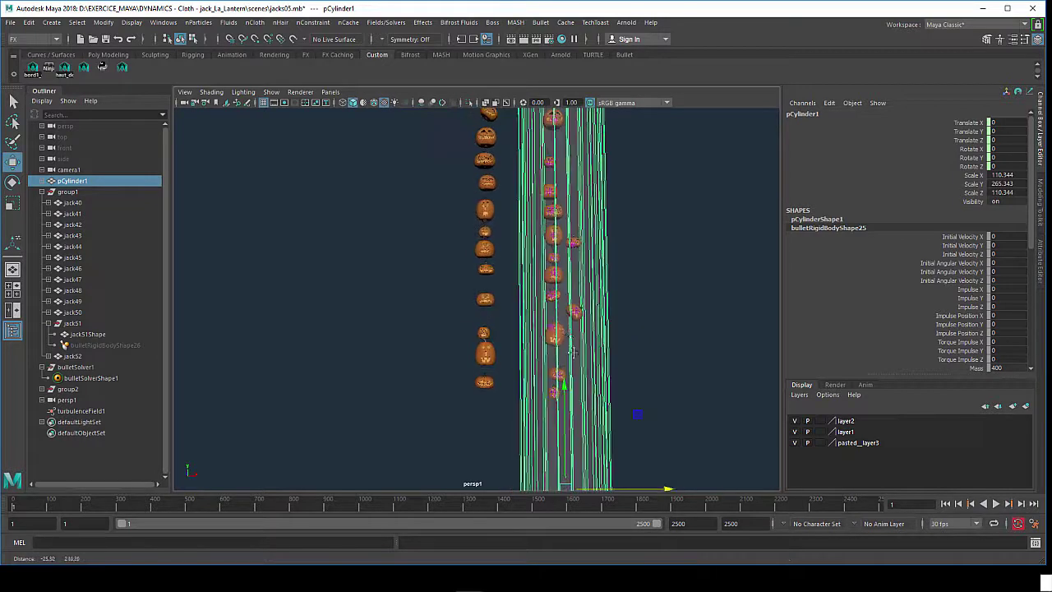
pyautogui.keyDown('alt'); pyautogui.moveTo(549, 293); pyautogui.dragTo(524, 251); pyautogui.keyUp('alt')
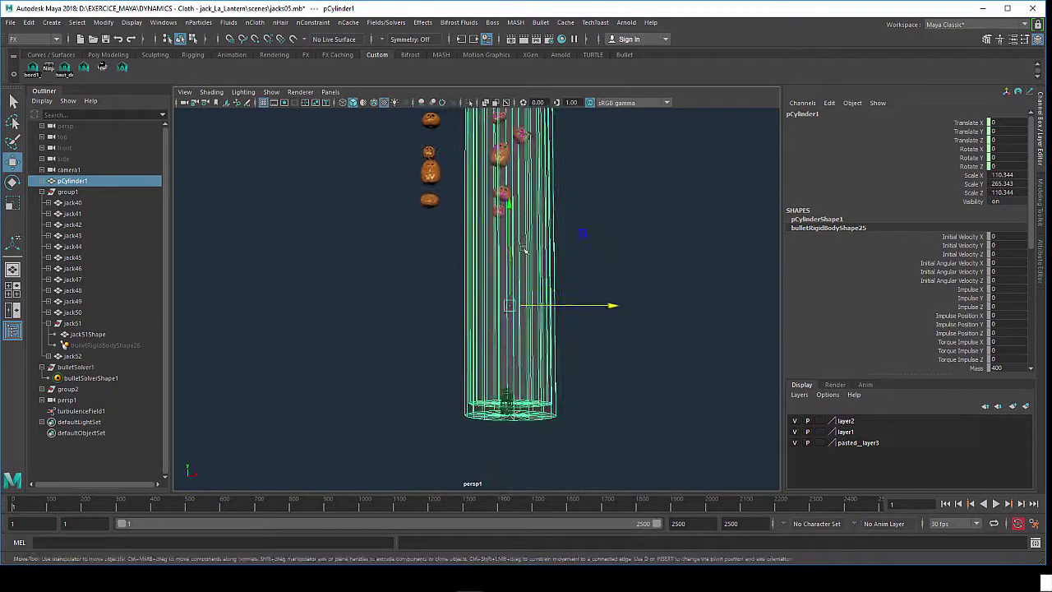
# Show pCylinder1's bulletRigidBodyShape25 attributes, confirming it is a Static Body.
pyautogui.hotkey('ctrl', 'a')
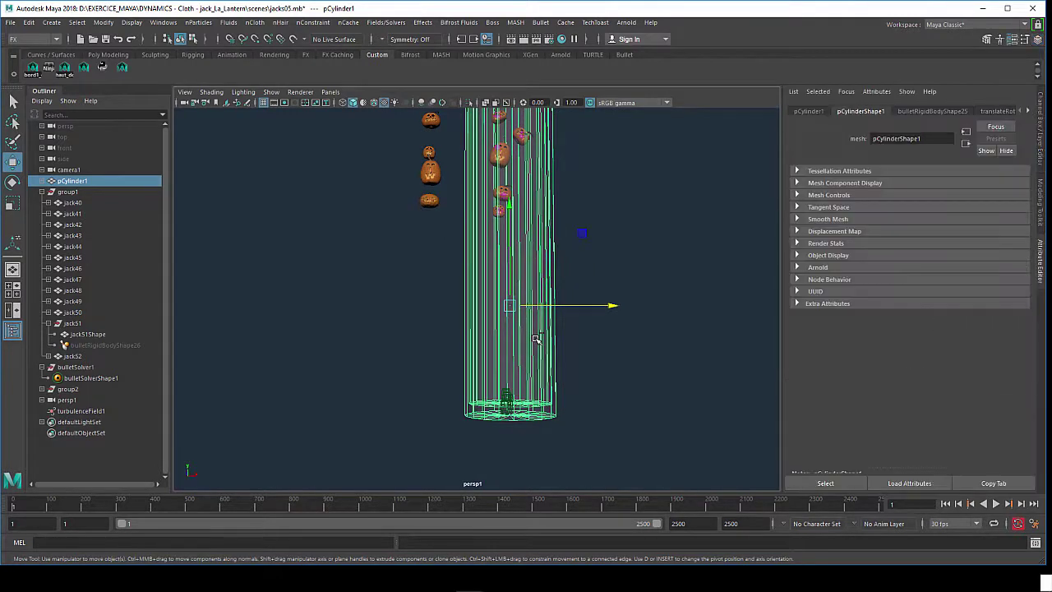
pyautogui.click(924, 111)
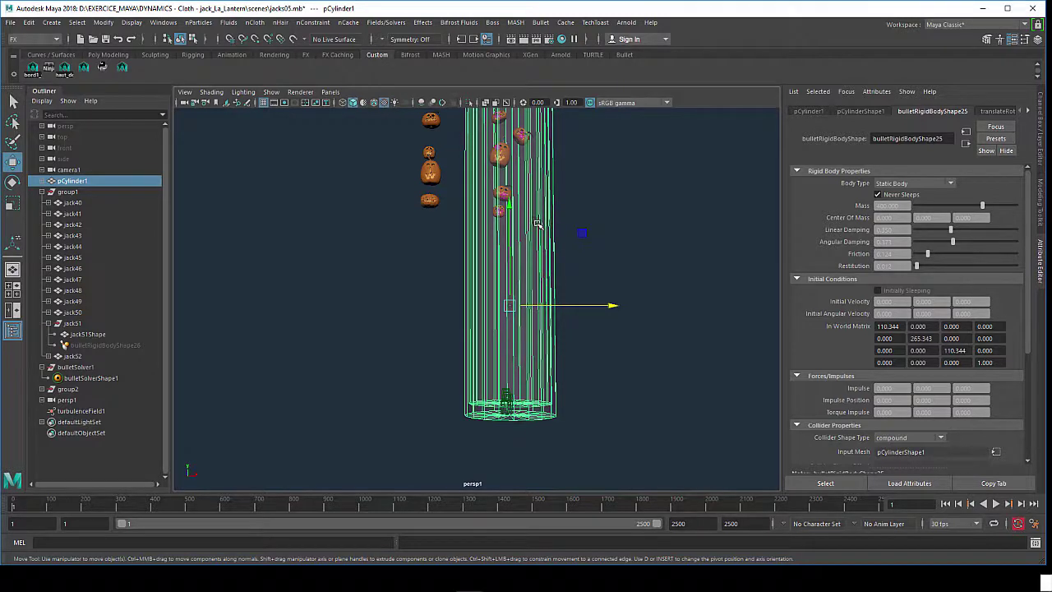
pyautogui.click(330, 92)
pyautogui.moveTo(349, 102)
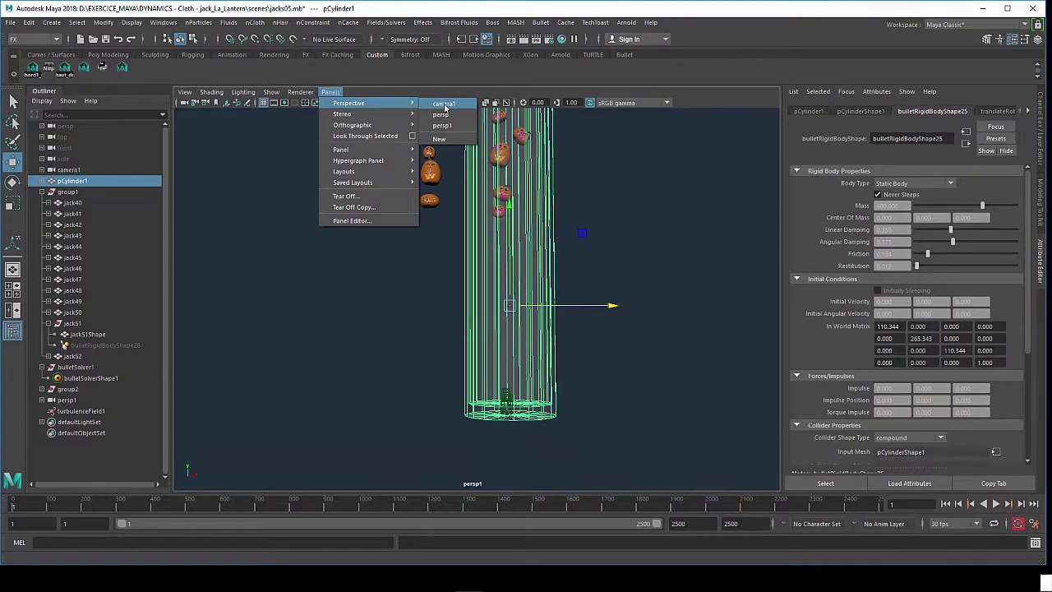
# Look through camera1, hide layer2 with the cylinder, and play the pumpkins falling into a pile.
pyautogui.click(445, 104)
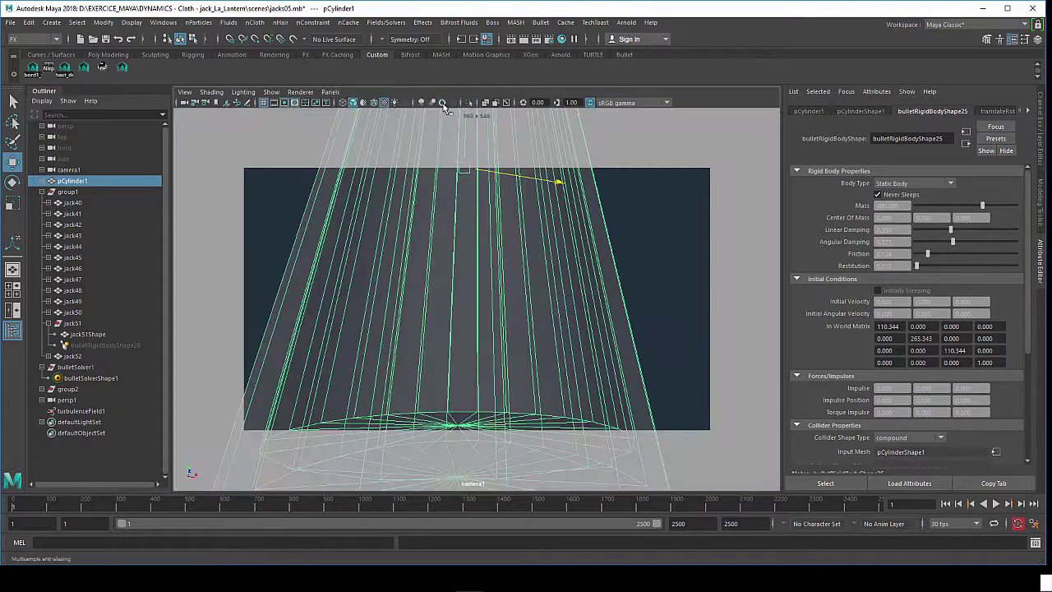
pyautogui.click(1037, 135)
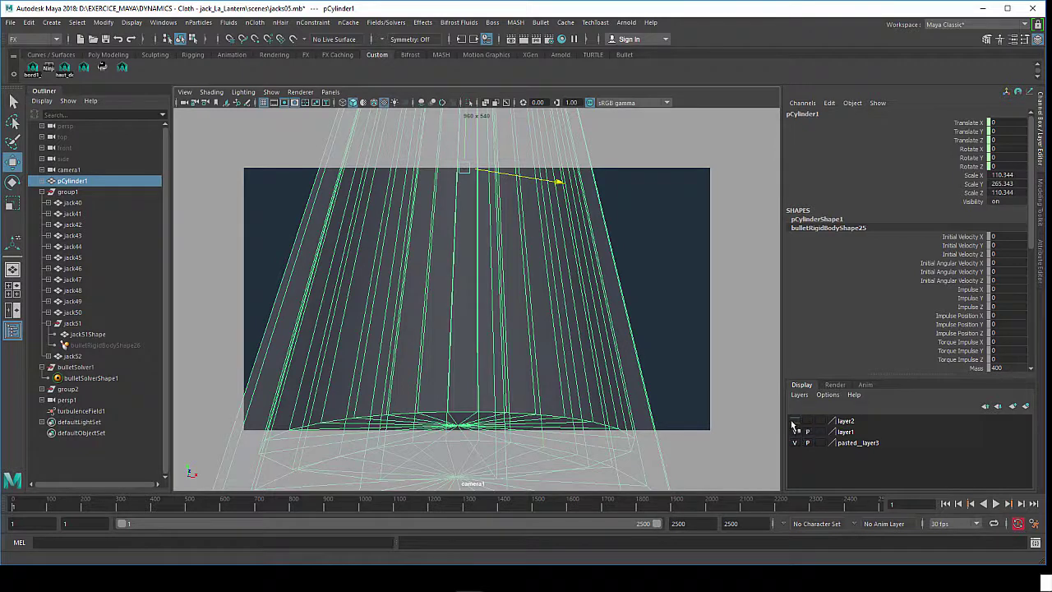
pyautogui.click(794, 420)
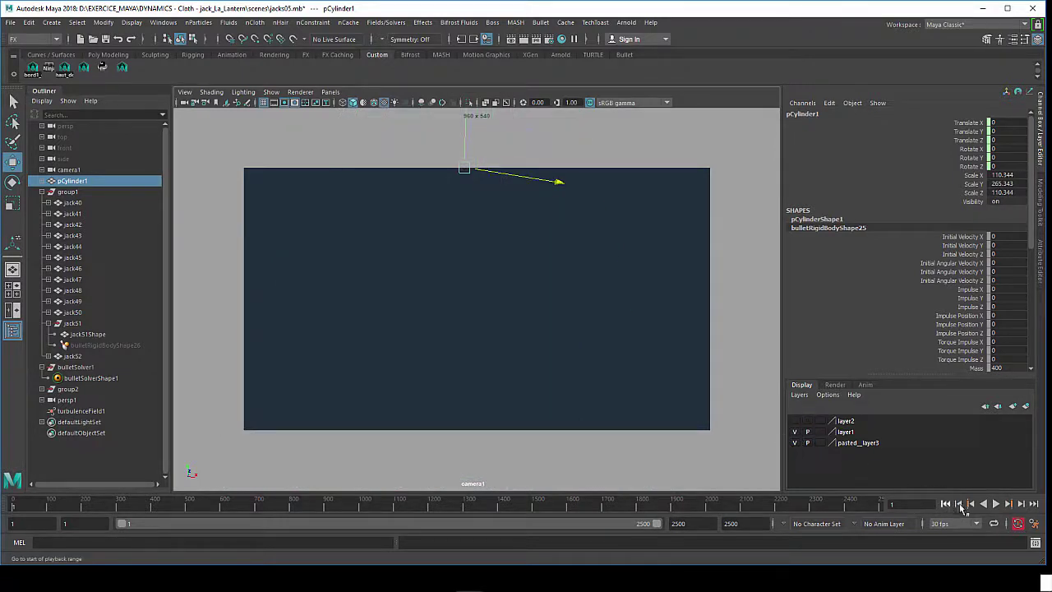
pyautogui.click(996, 505)
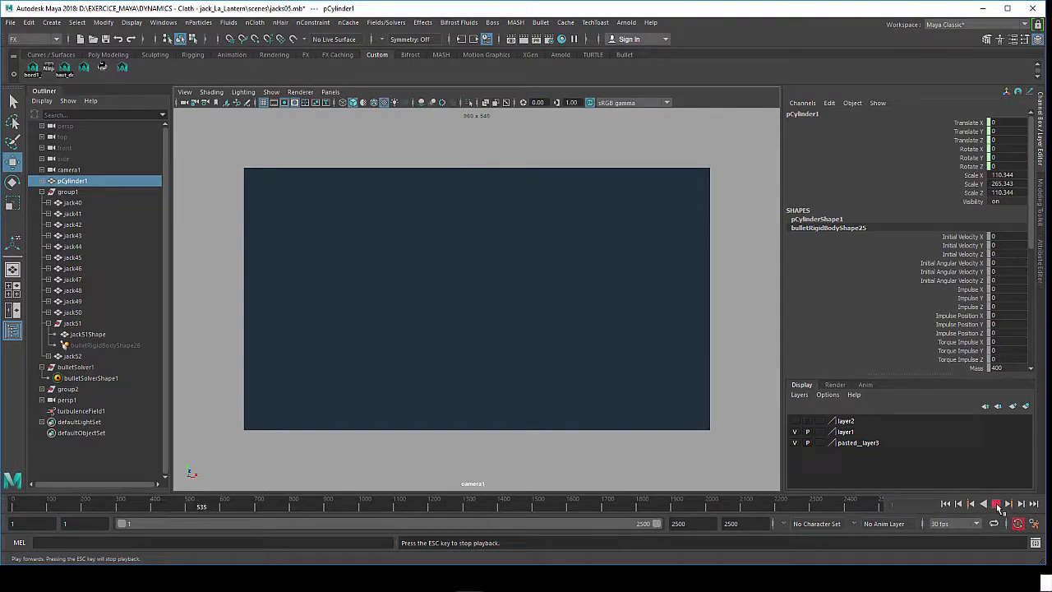
pyautogui.click(997, 505)
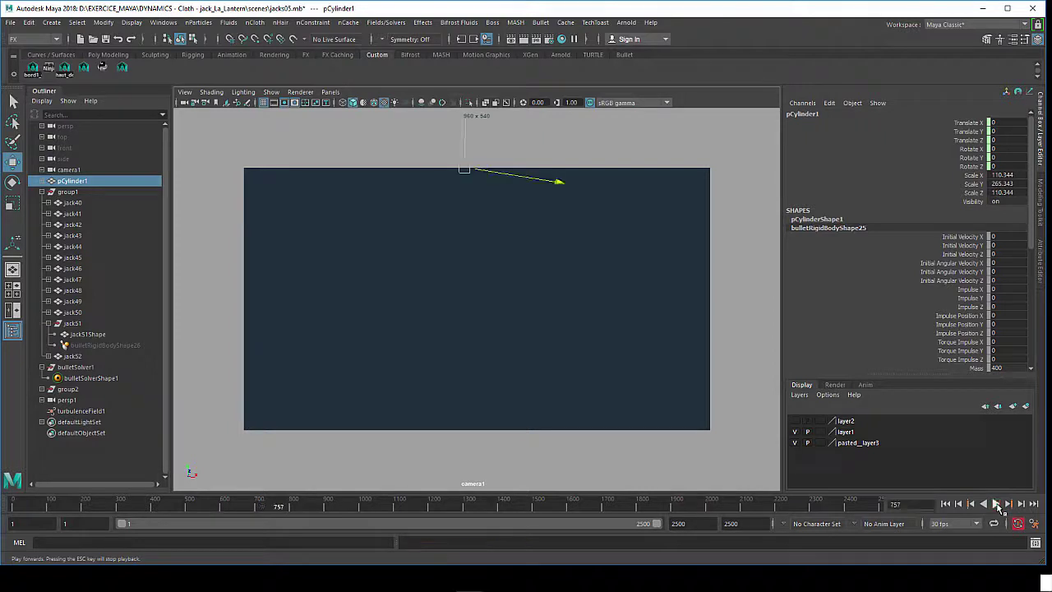
pyautogui.click(795, 421)
pyautogui.click(795, 421)
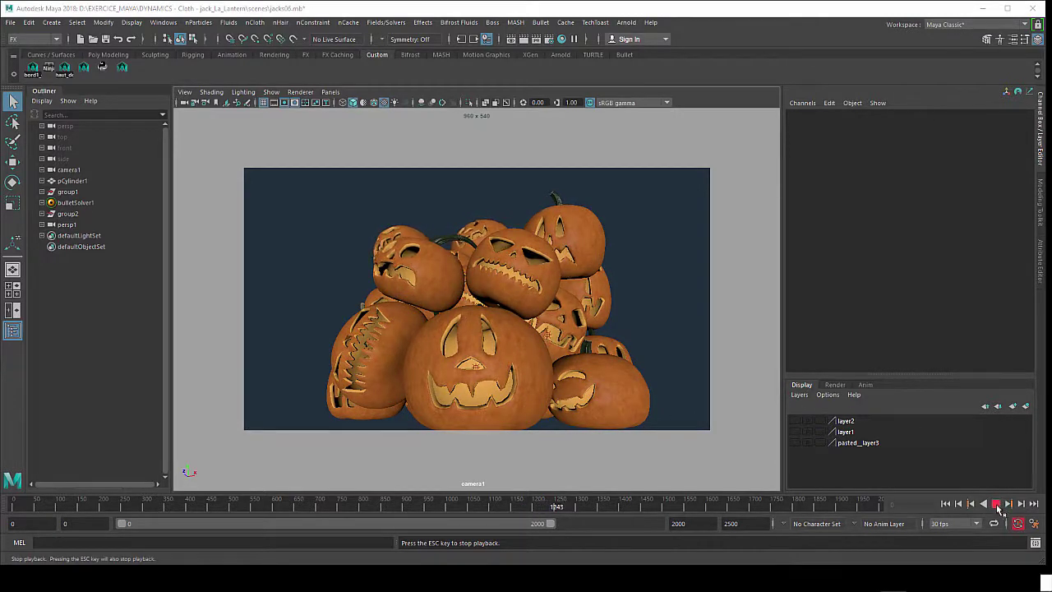
# Pause at frame 1261 with the pumpkins piled, then bring up Edit > Keys > Bake Simulation.
pyautogui.click(997, 505)
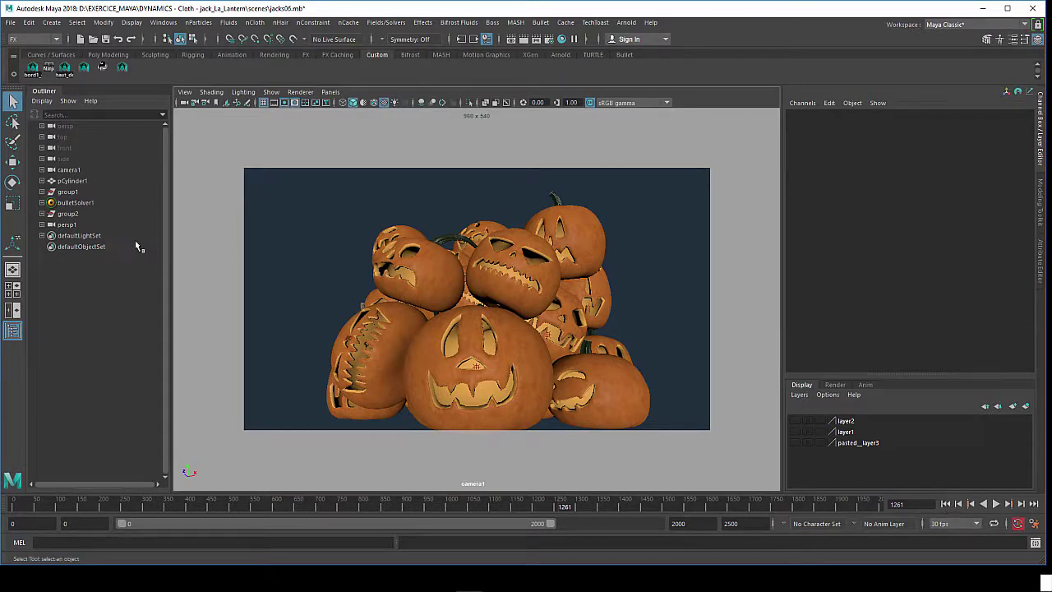
pyautogui.click(29, 23)
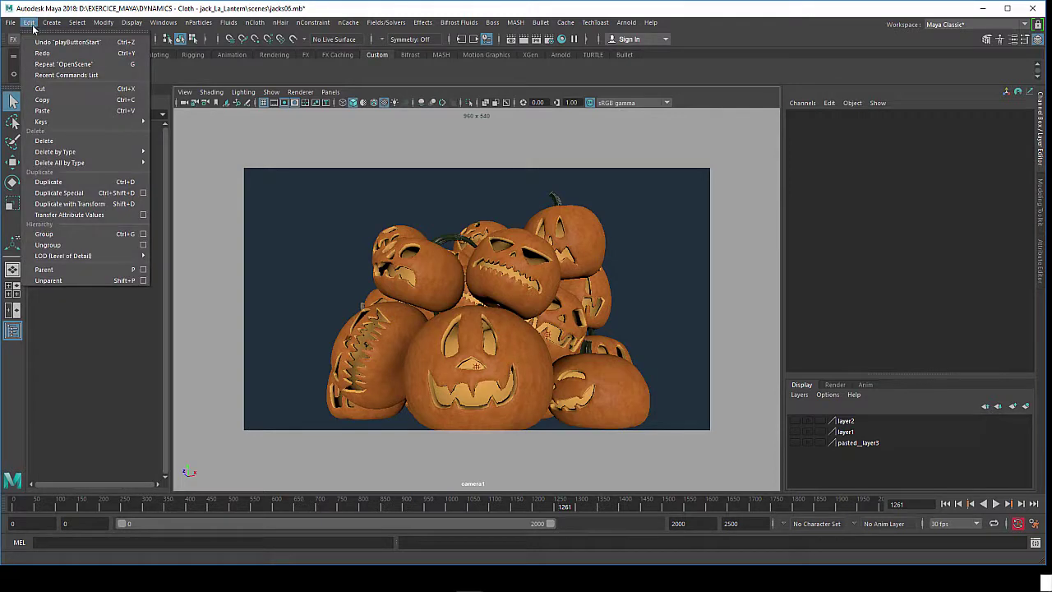
pyautogui.moveTo(41, 121)
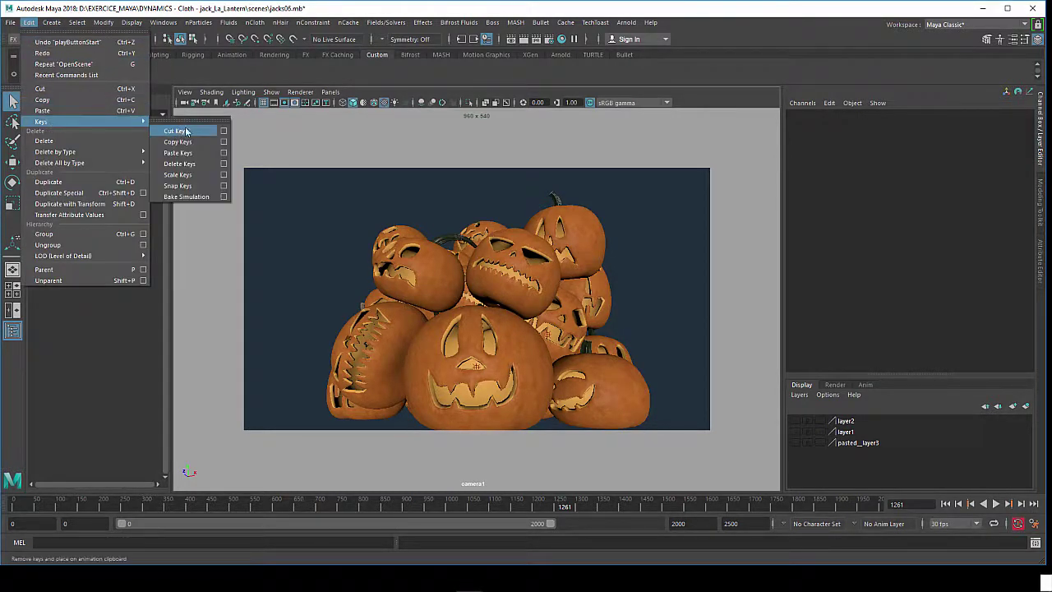
pyautogui.moveTo(83, 122)
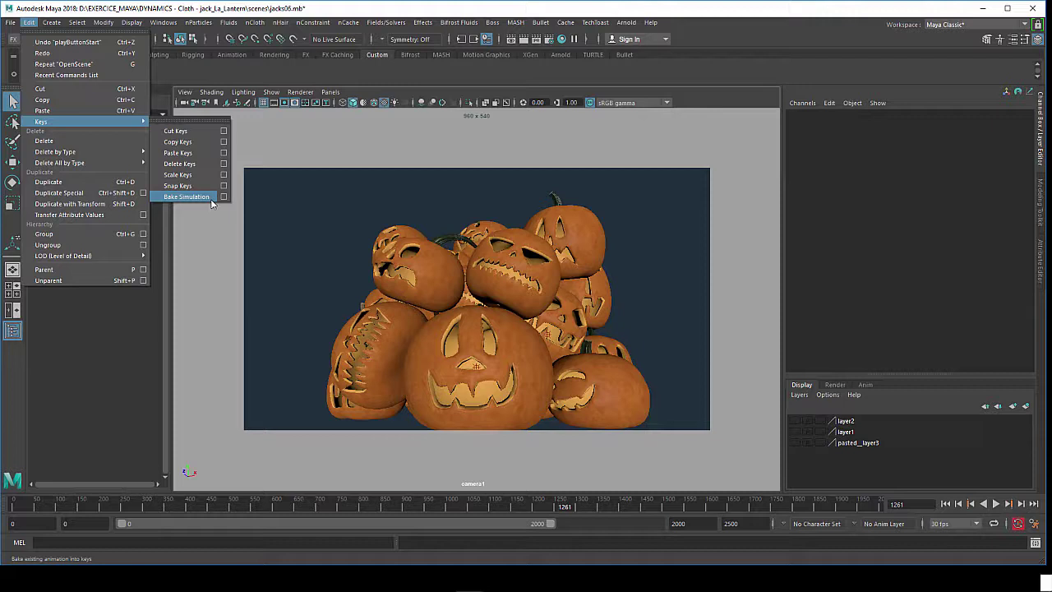
# Dismiss the Keys submenu and Edit menu, leaving the settled pumpkin pile at frame 1261.
pyautogui.press('Escape')
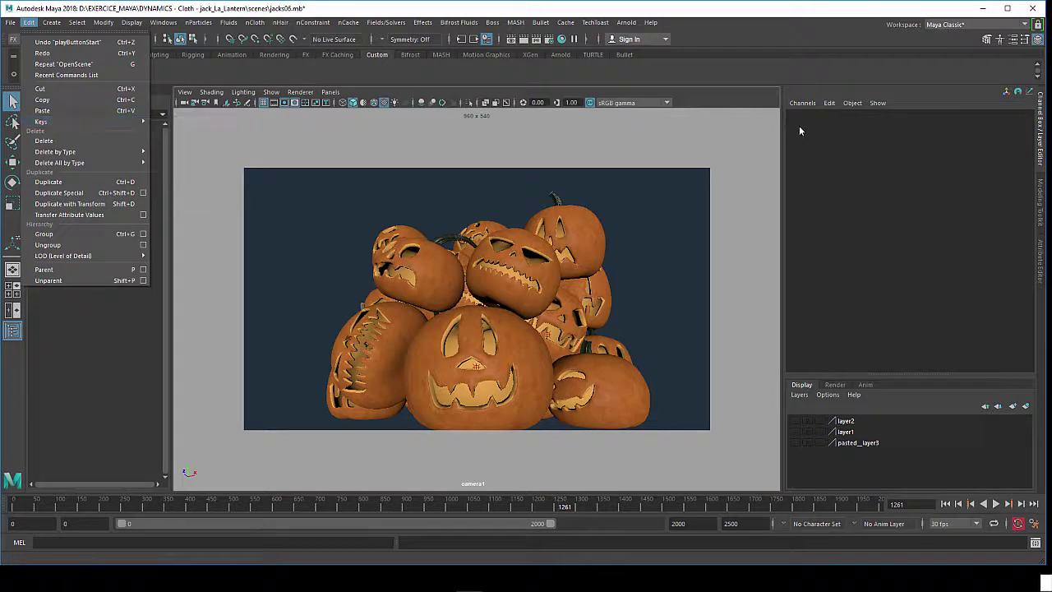
pyautogui.press('Escape')
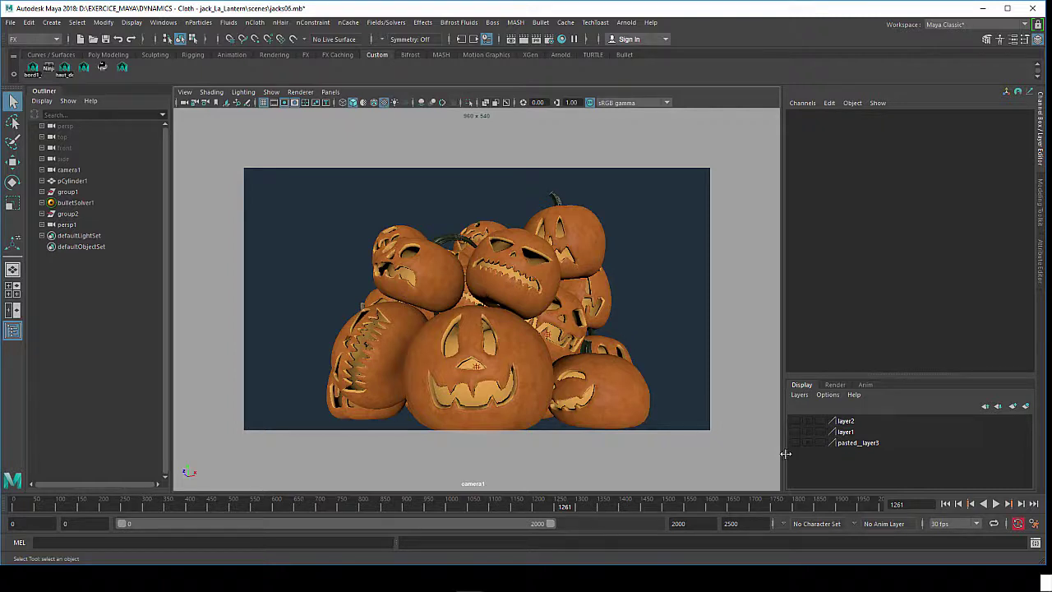
# Rewind the simulation to frame 0 and replay the pumpkins falling in camera1.
pyautogui.click(946, 504)
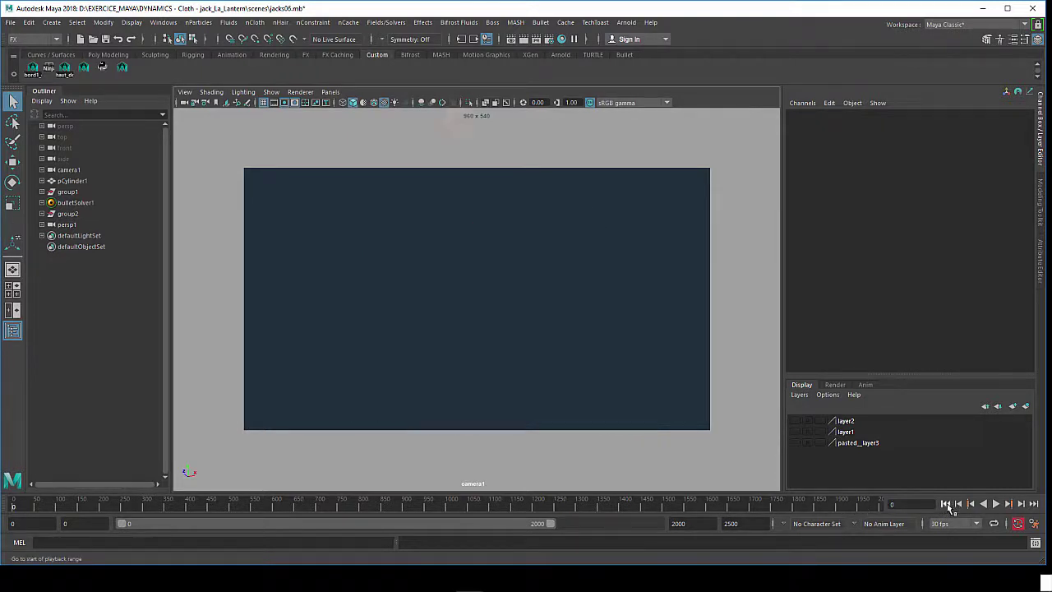
pyautogui.click(997, 507)
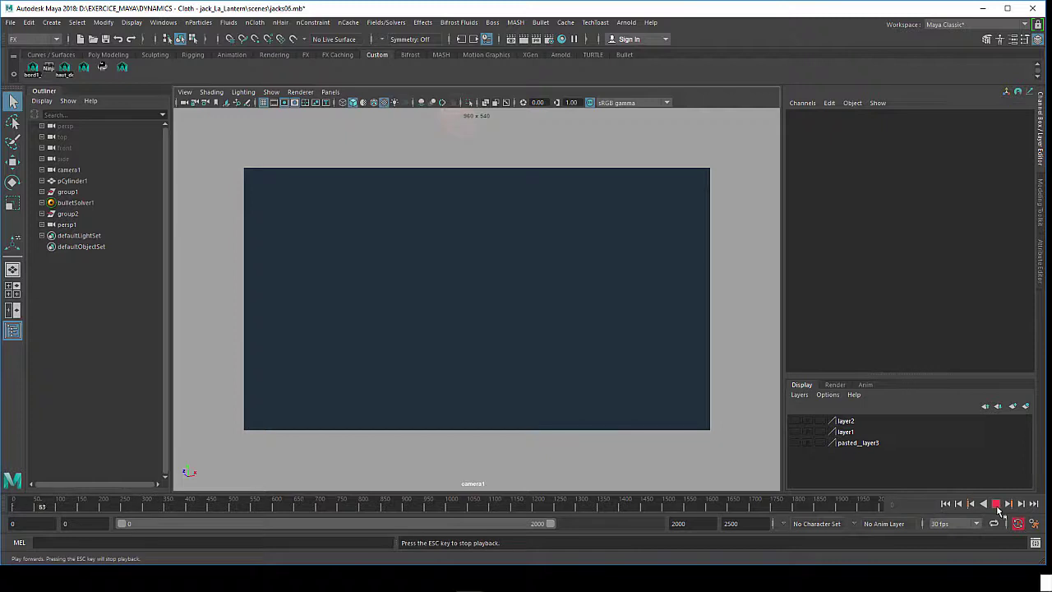